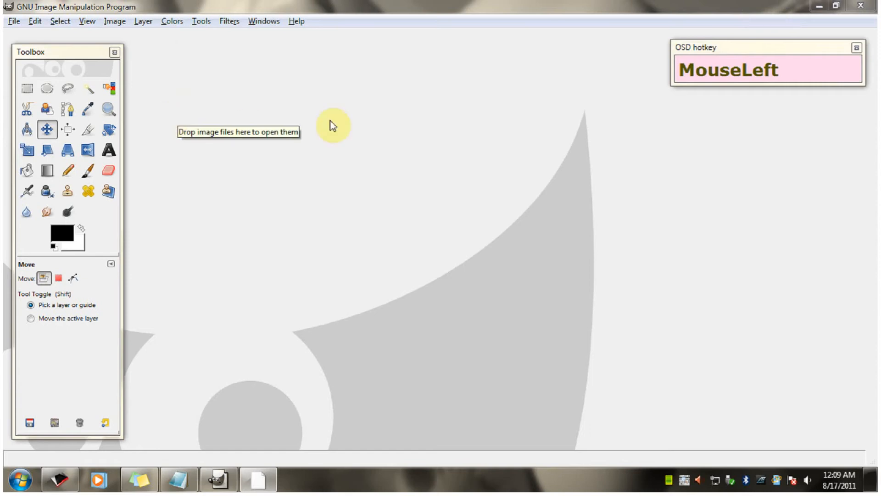
Step: Open pattern1.xcf from the Class 101 Supplies folder
left_click(372, 161)
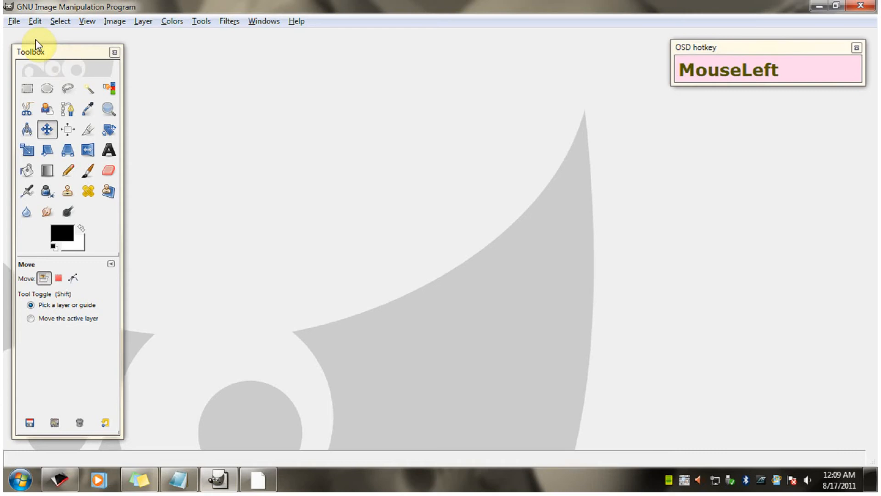
left_click_drag(30, 51, 20, 55)
left_click(17, 22)
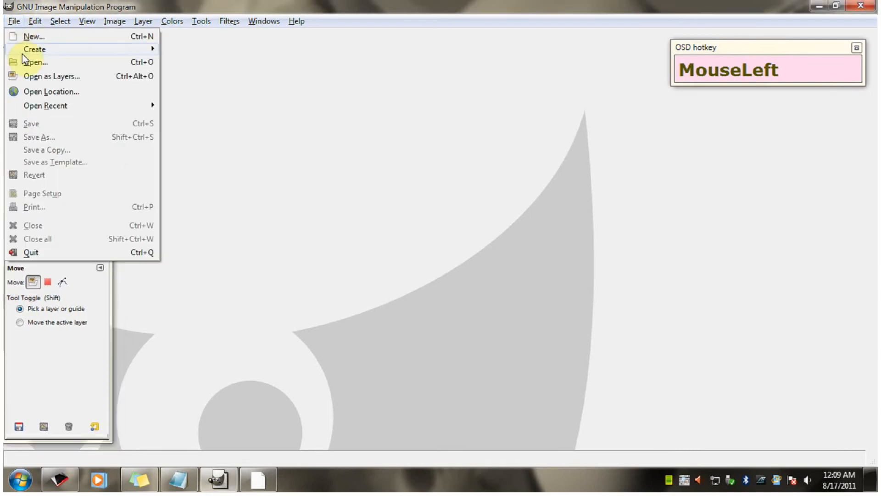
left_click(38, 63)
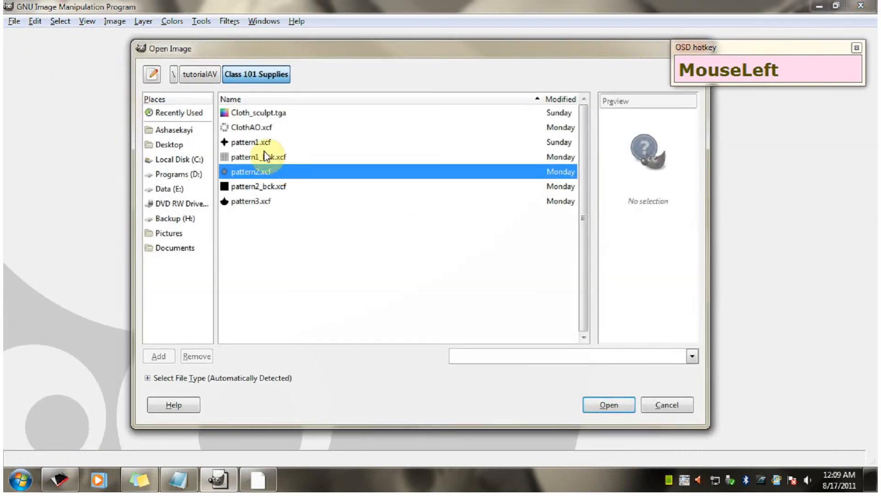
left_click(260, 141)
left_click(602, 406)
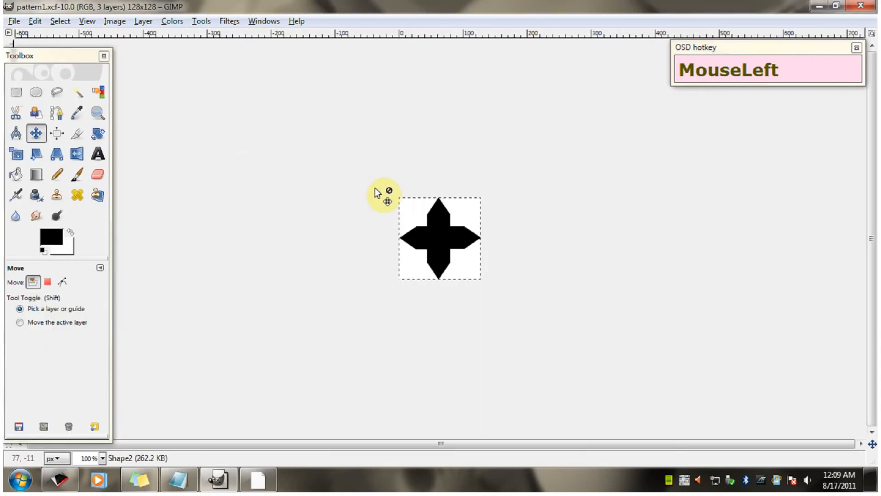
Step: Clear the current selection in the pattern1 image
left_click(63, 21)
left_click(83, 52)
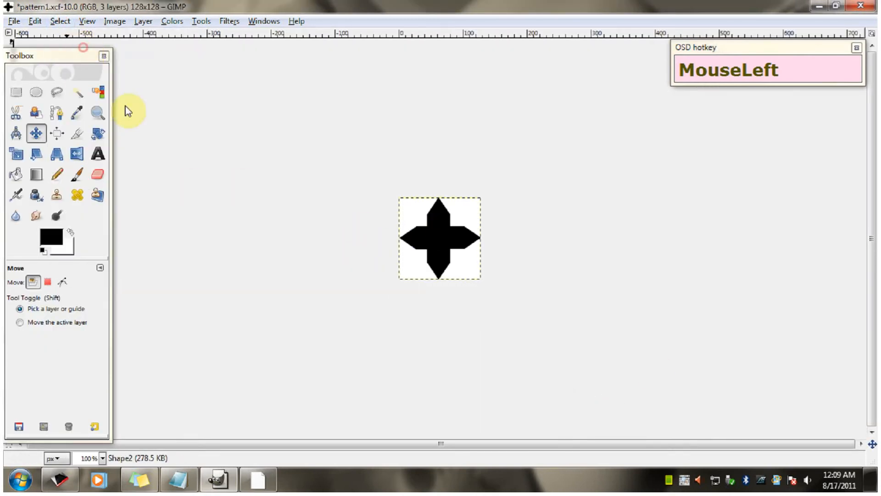
Step: Open pattern2.xcf from the same Class 101 Supplies folder
left_click(235, 479)
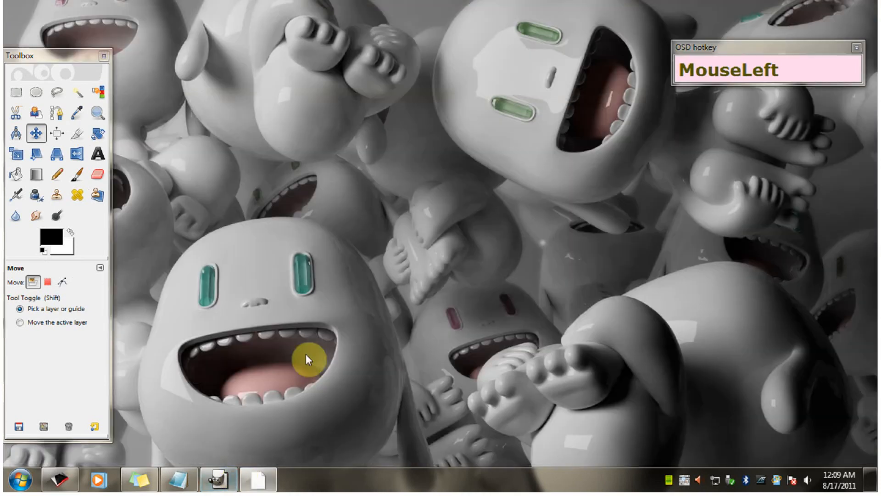
left_click(220, 480)
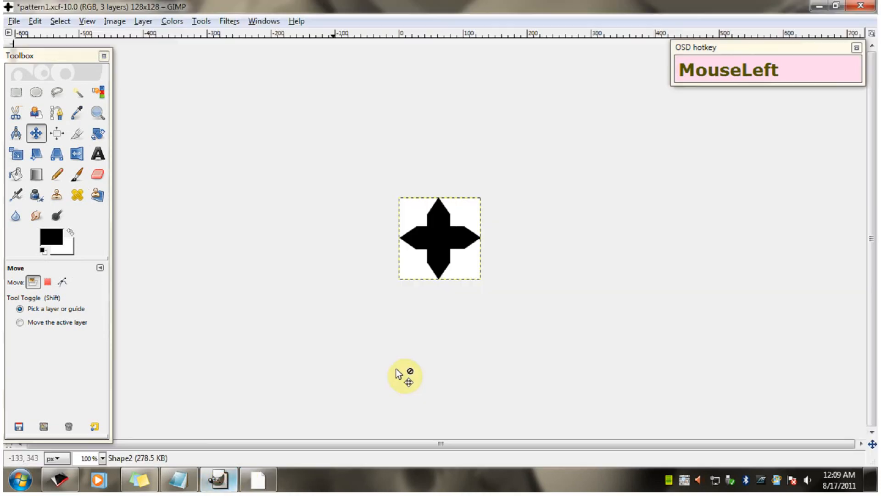
left_click(16, 21)
left_click(35, 61)
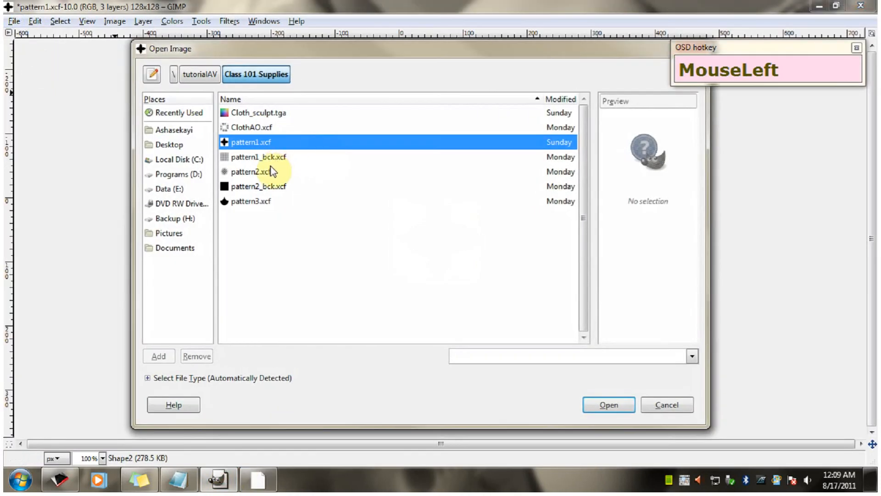
left_click(256, 178)
left_click(607, 405)
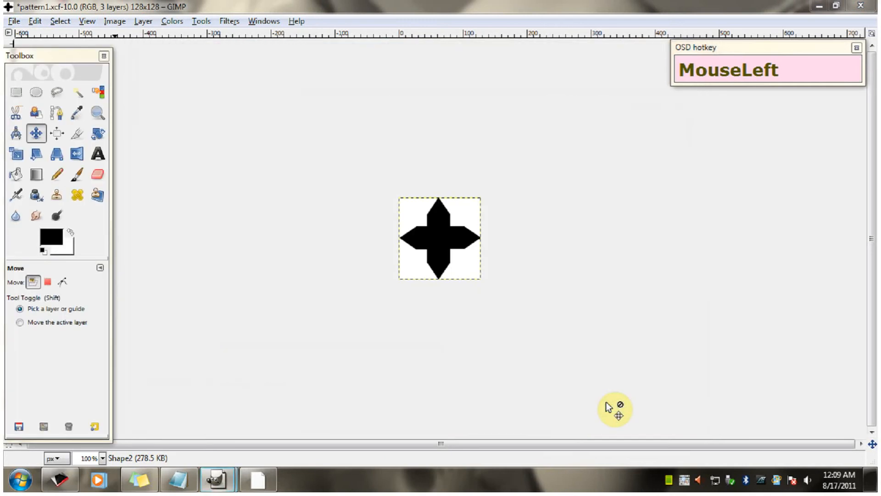
Step: Bring the pattern2 image window forward and reposition and resize it over the workspace
mouse_move(218, 478)
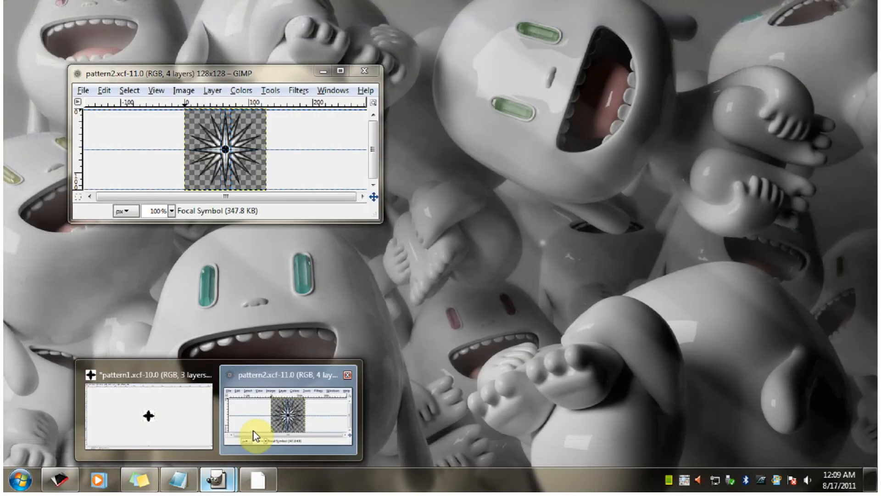
left_click(256, 425)
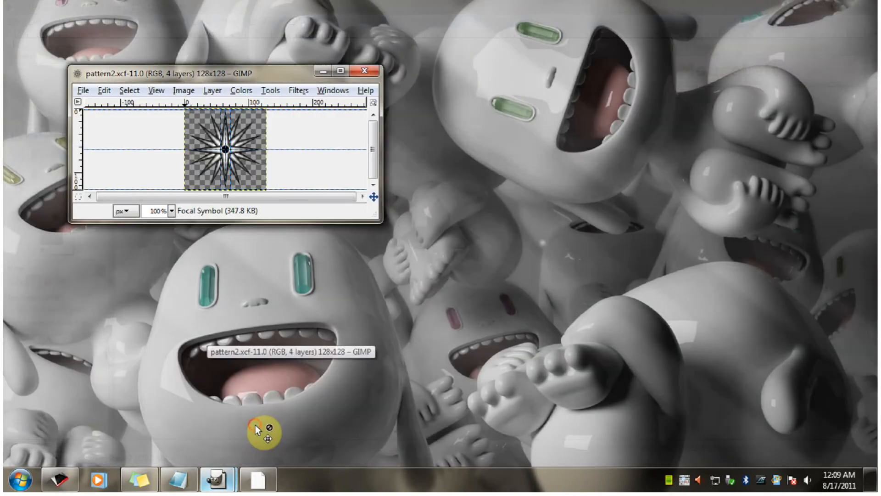
left_click_drag(192, 77, 478, 186)
left_click_drag(660, 325, 629, 377)
left_click_drag(478, 178, 382, 153)
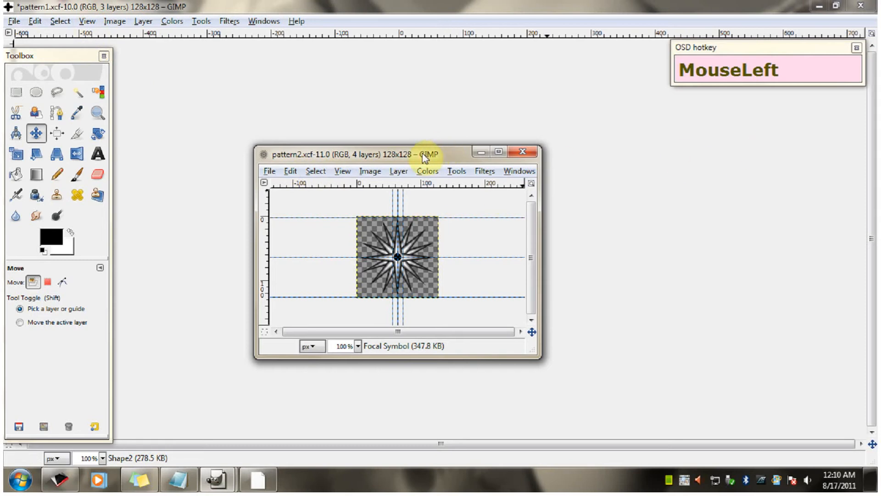
left_click_drag(424, 156, 577, 168)
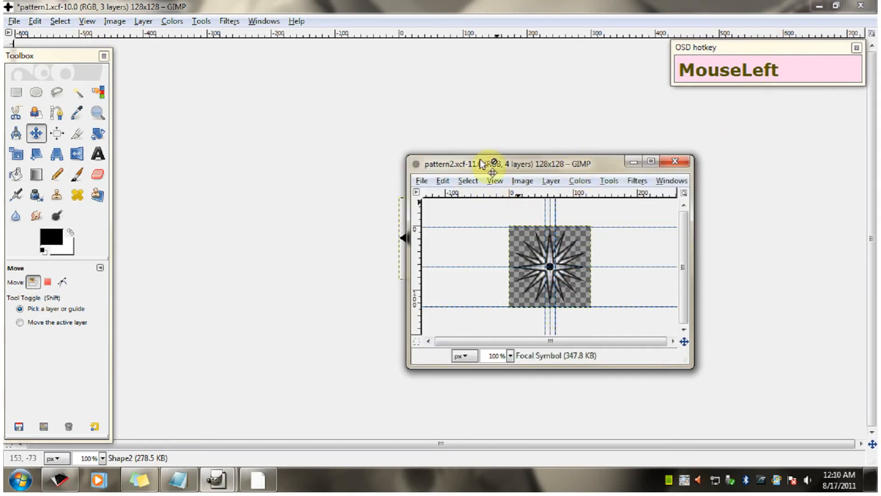
Step: Restore down the pattern1 window, then shrink and move it to sit beside the pattern2 window
left_click(579, 8)
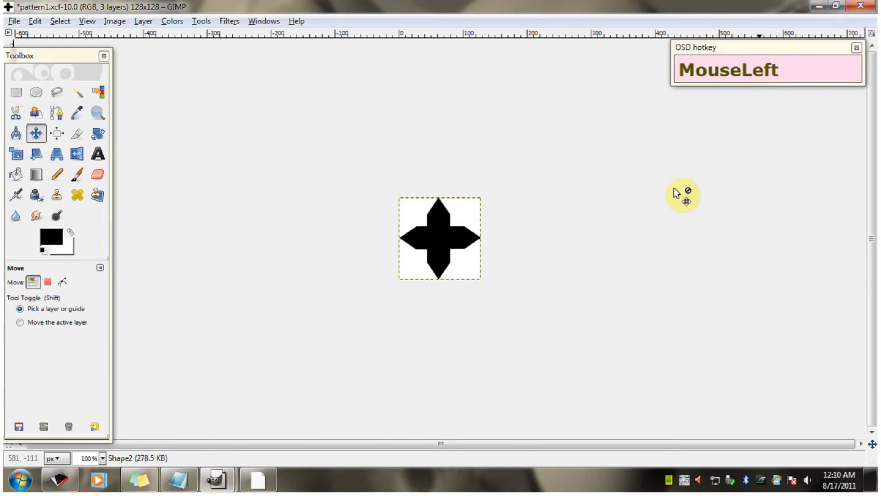
left_click(837, 8)
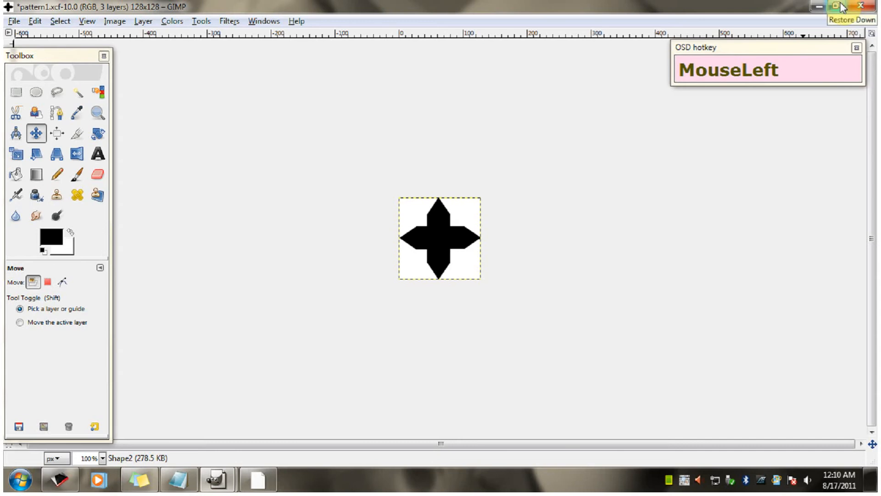
left_click(843, 7)
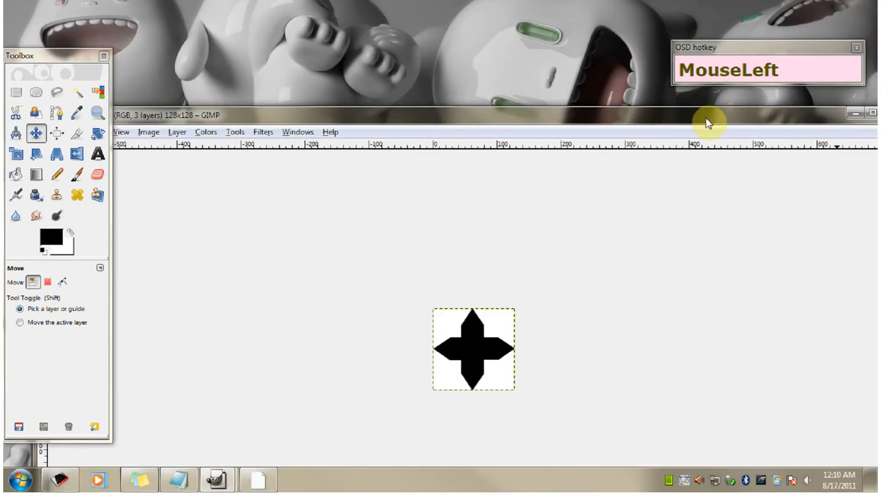
left_click_drag(709, 117, 456, 92)
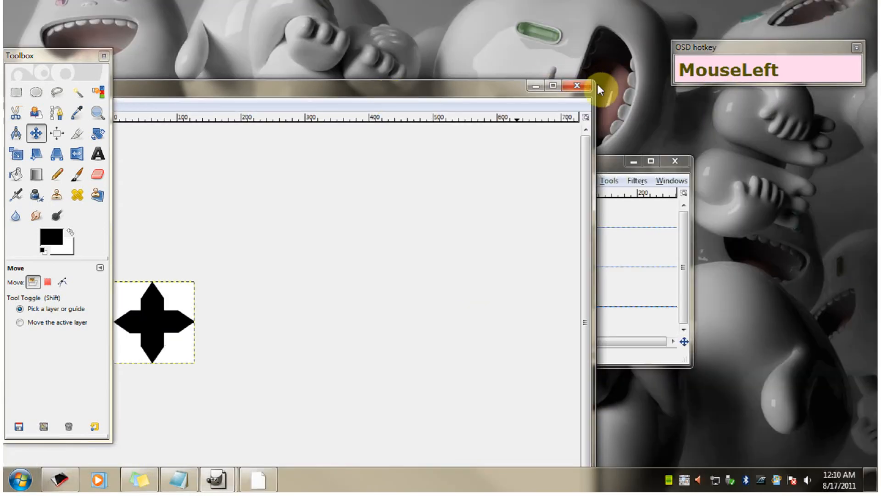
left_click_drag(595, 84, 247, 137)
left_click_drag(142, 146, 485, 44)
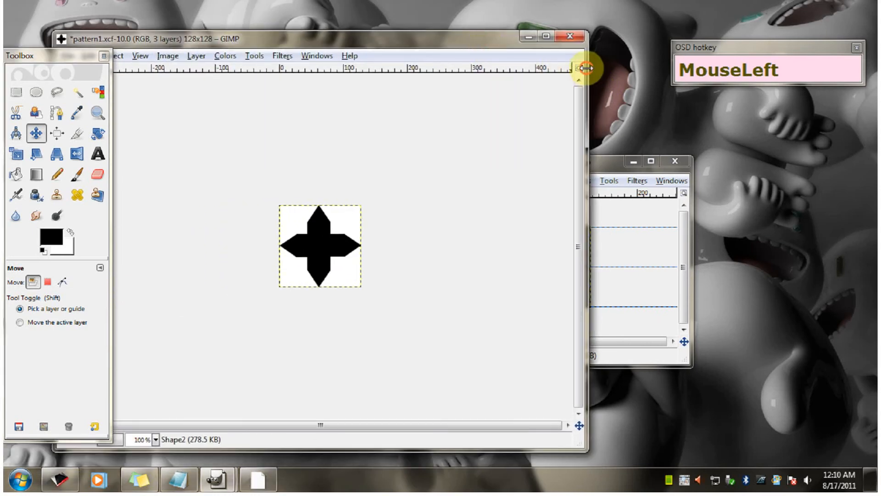
left_click_drag(587, 68, 242, 113)
left_click_drag(138, 41, 293, 142)
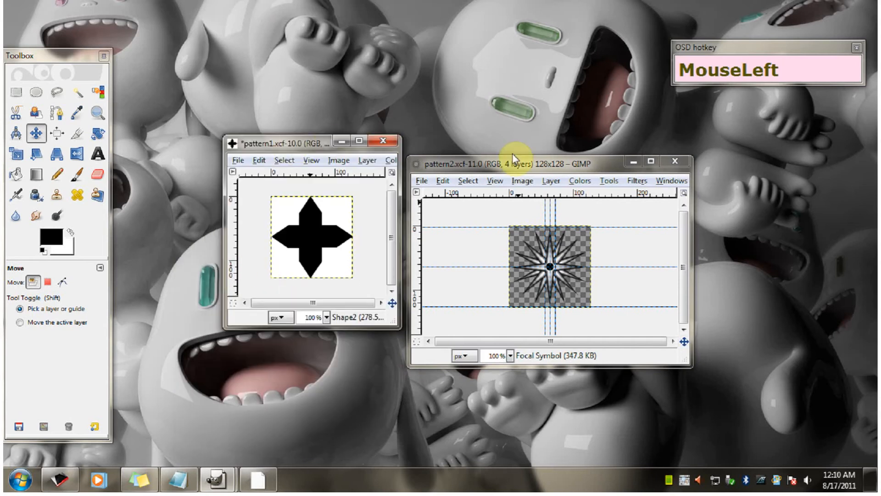
Step: Hide the guides in the pattern2 window and nudge that window into place
left_click_drag(532, 168, 558, 138)
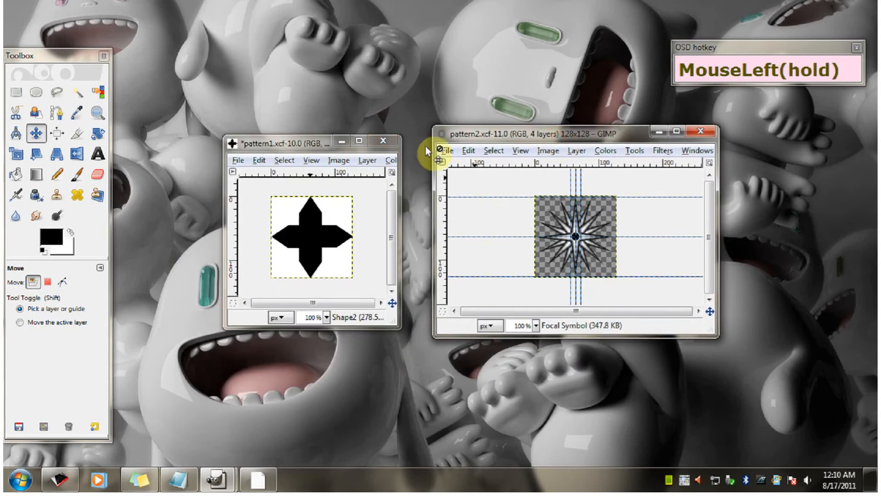
left_click(492, 152)
mouse_move(521, 154)
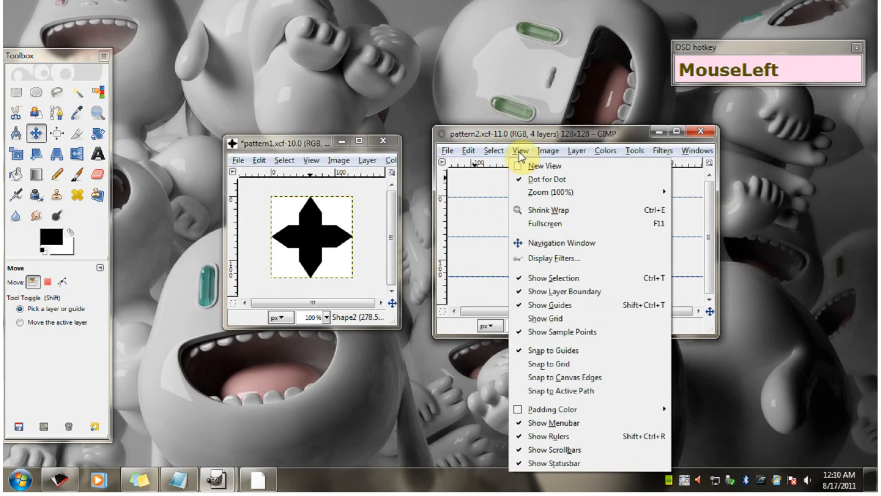
left_click(558, 306)
mouse_move(544, 134)
left_mouse_down()
mouse_move(614, 124)
mouse_move(549, 129)
left_mouse_up()
Step: Move the pattern1 window slightly and maximize it
left_click(289, 143)
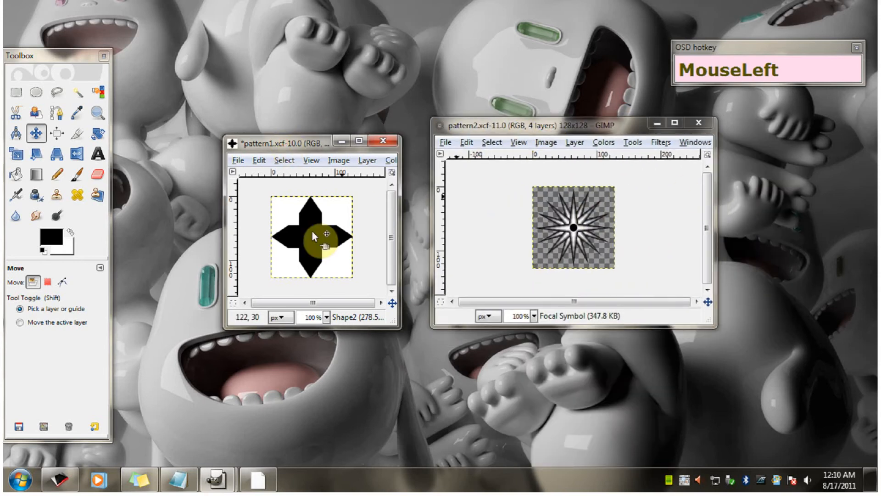
left_click_drag(287, 144, 277, 128)
left_click(581, 209)
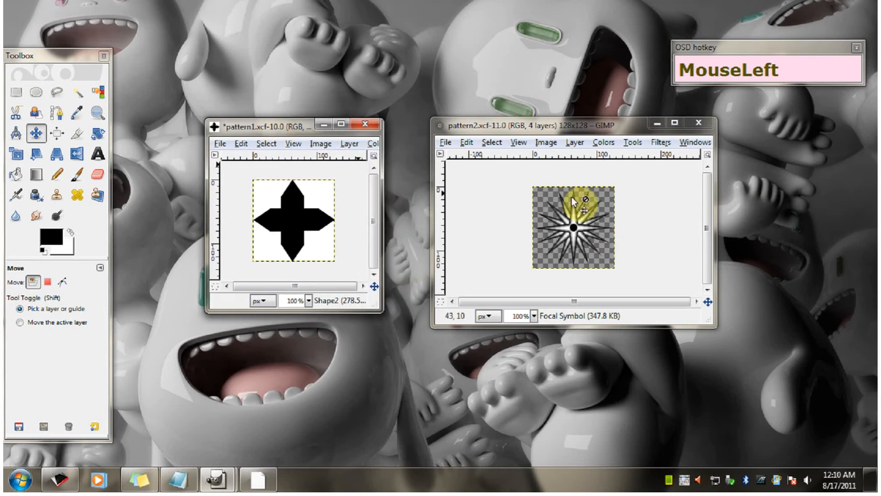
left_click(341, 124)
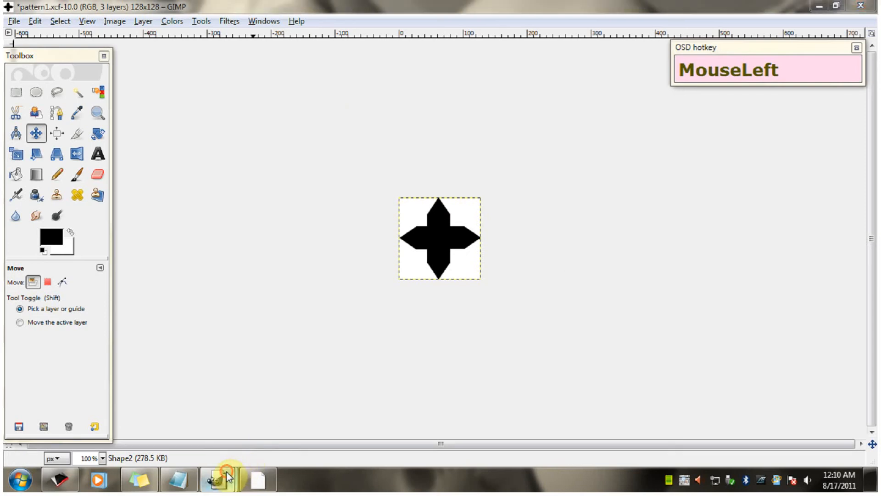
Step: Switch to the pattern2 window and maximize it
mouse_move(219, 479)
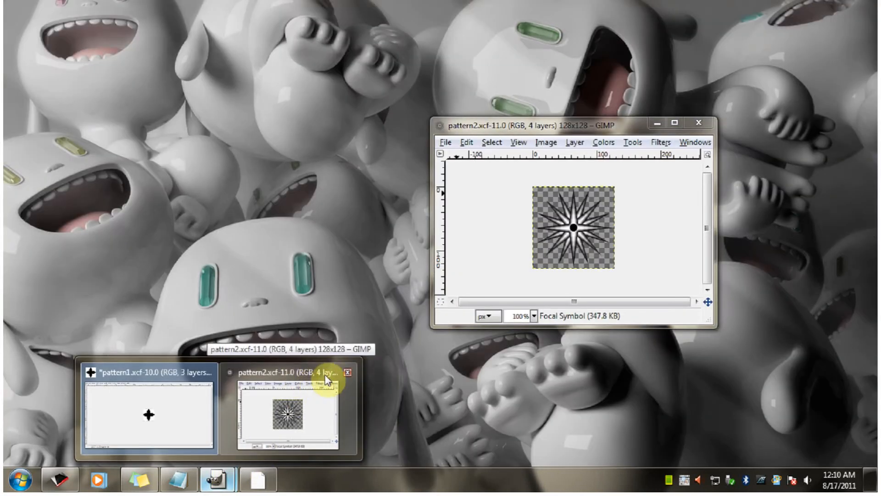
left_click(300, 374)
left_click(675, 122)
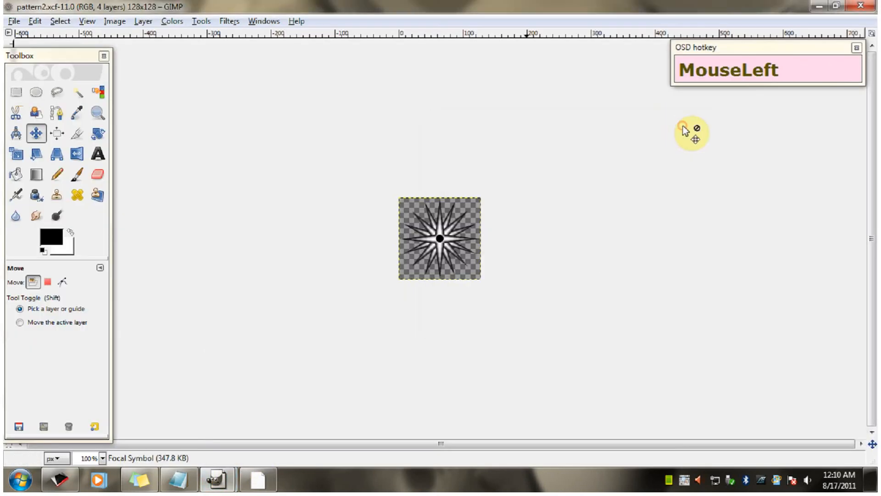
Step: Restore both image windows from maximized to their smaller size
mouse_move(220, 479)
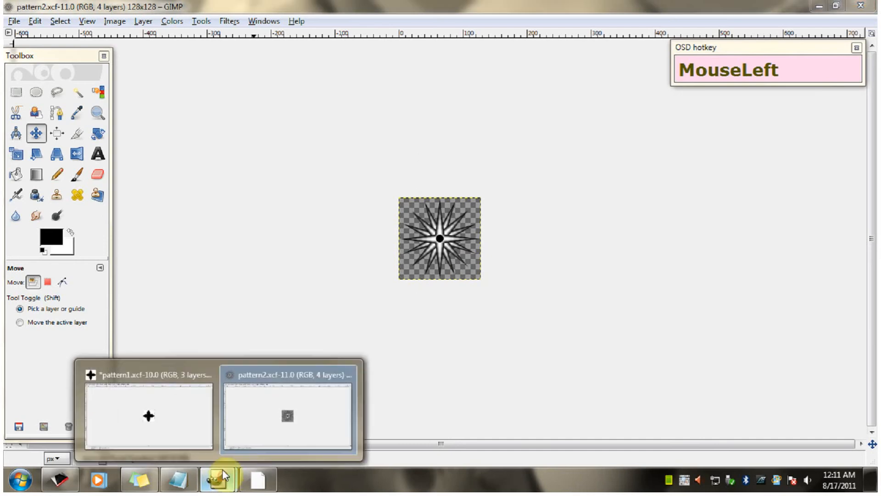
mouse_move(230, 404)
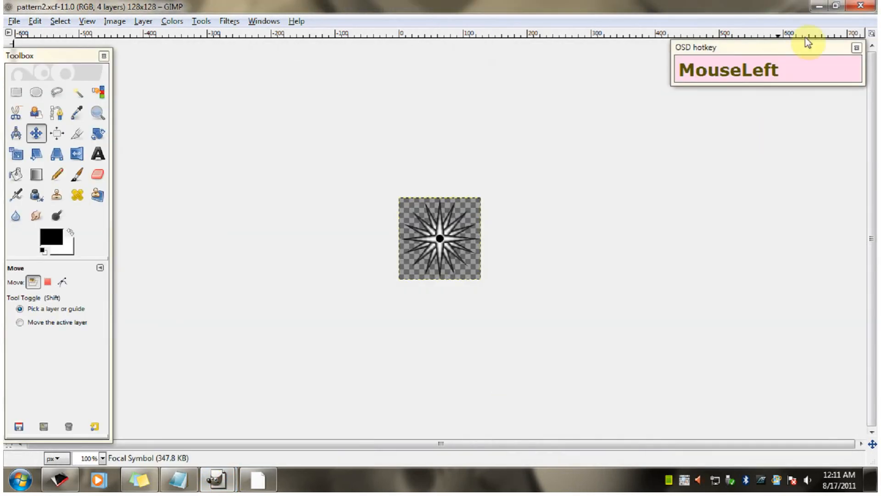
left_click(836, 6)
left_click(836, 5)
Step: Reposition and enlarge the pattern1 window beside pattern2, activating each image window
left_click_drag(272, 131, 227, 124)
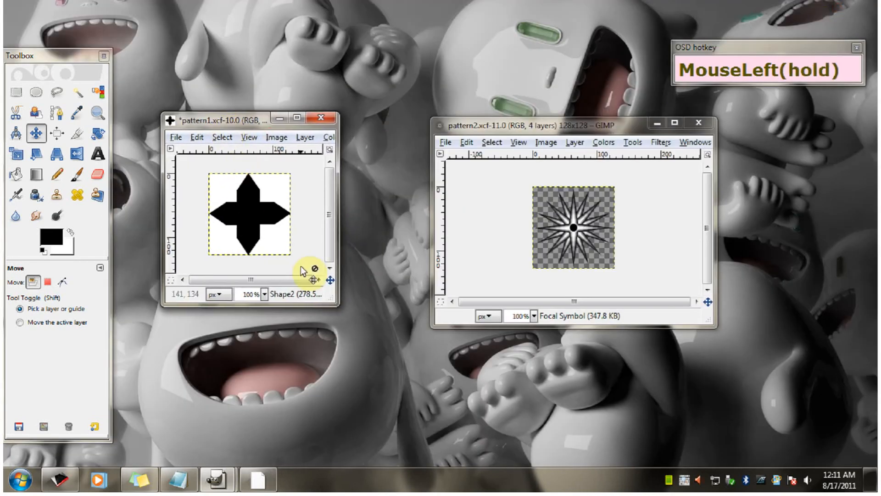
left_click_drag(327, 296, 407, 328)
mouse_move(278, 126)
left_mouse_down()
mouse_move(289, 122)
mouse_move(276, 134)
left_mouse_up()
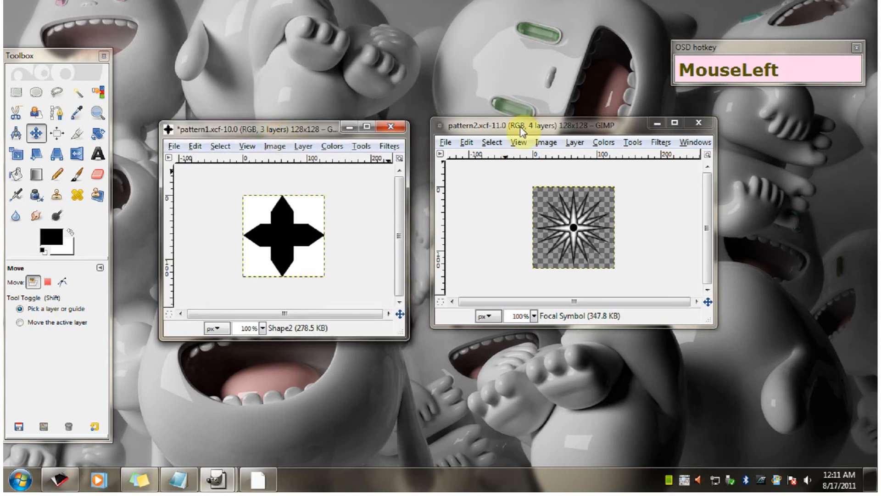
mouse_move(275, 133)
left_mouse_down()
mouse_move(319, 132)
mouse_move(272, 131)
left_mouse_up()
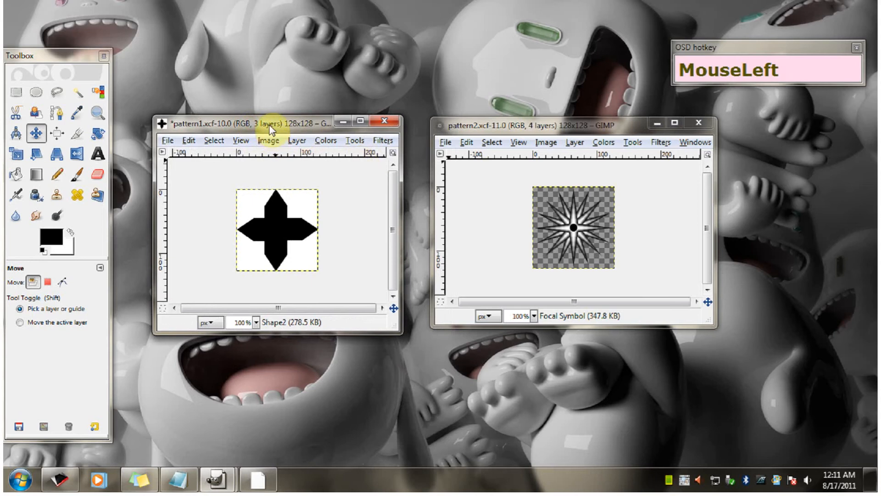
left_click(512, 203)
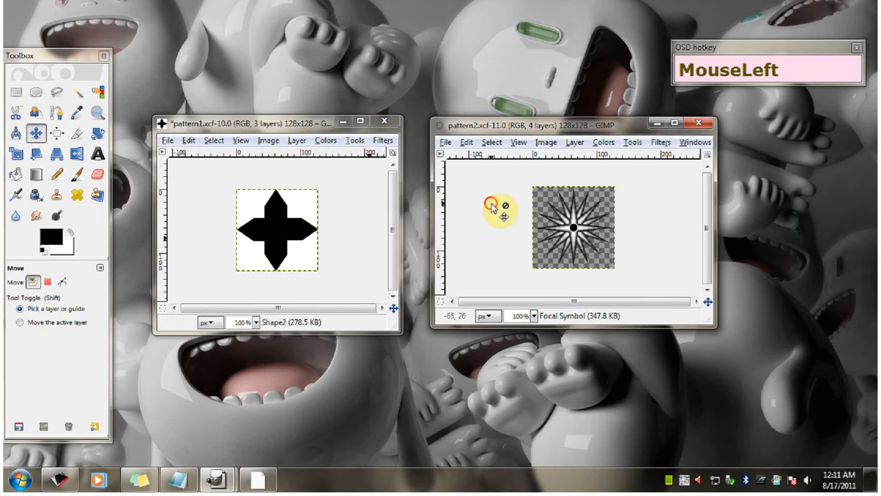
left_click(346, 193)
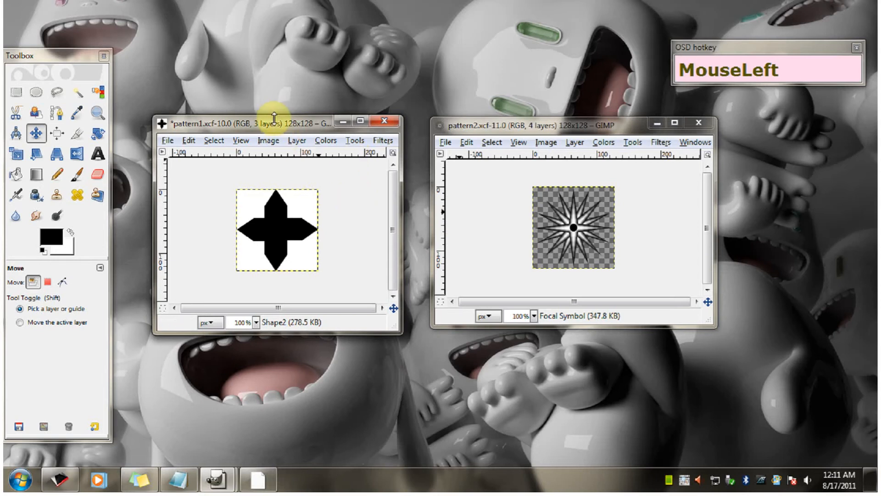
Step: Close the pattern1 image without saving its changes
left_click_drag(282, 118, 271, 85)
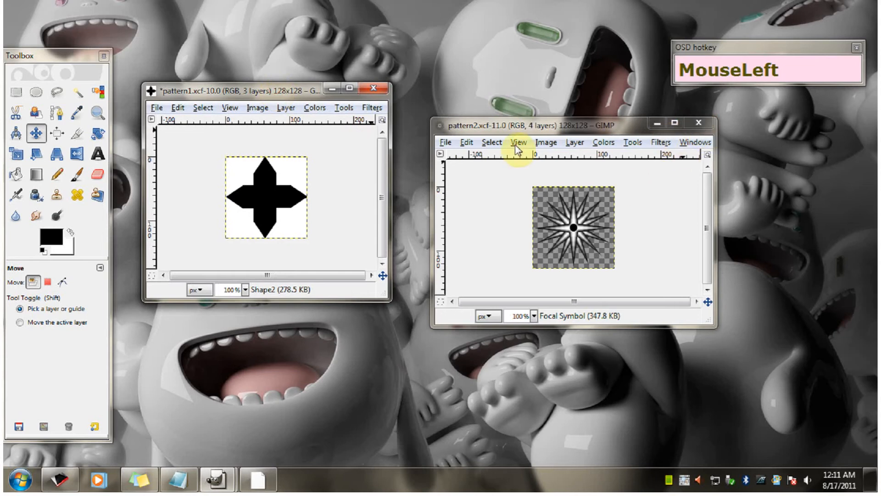
left_click(373, 88)
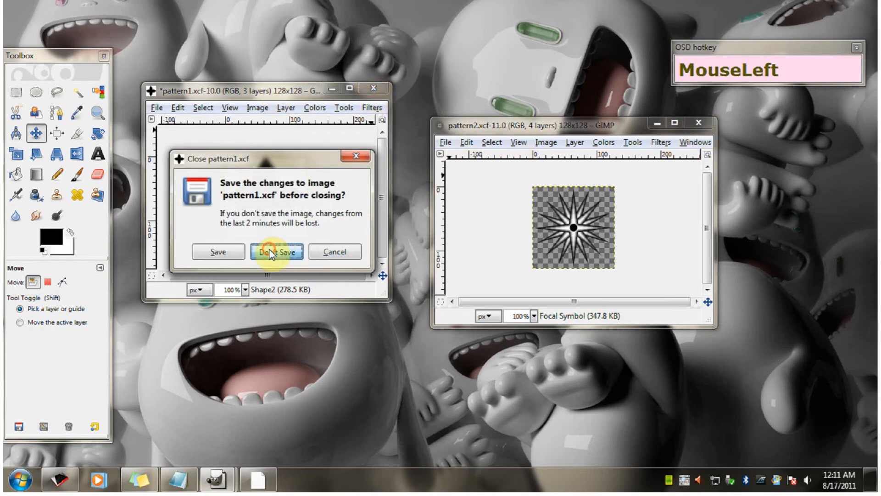
left_click(276, 251)
Step: Move the pattern2 window to the upper left and enlarge it
left_click_drag(555, 124, 292, 60)
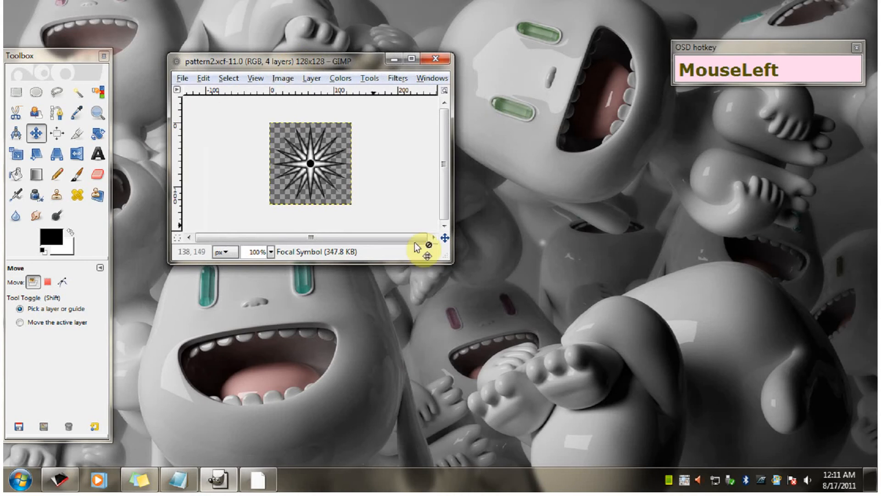
left_click_drag(449, 256, 597, 358)
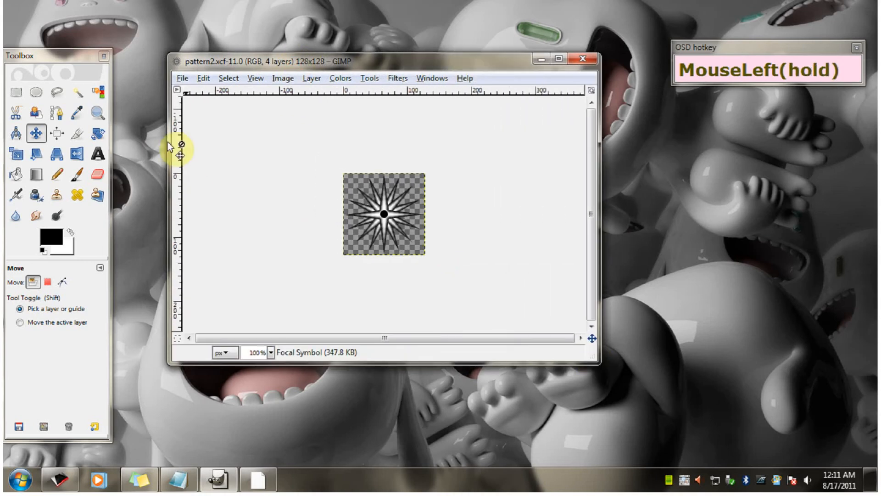
left_click(183, 78)
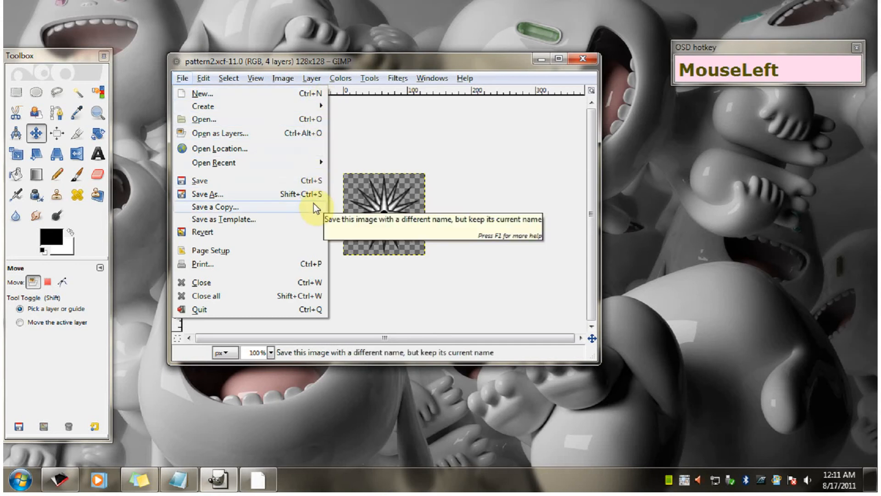
mouse_move(386, 80)
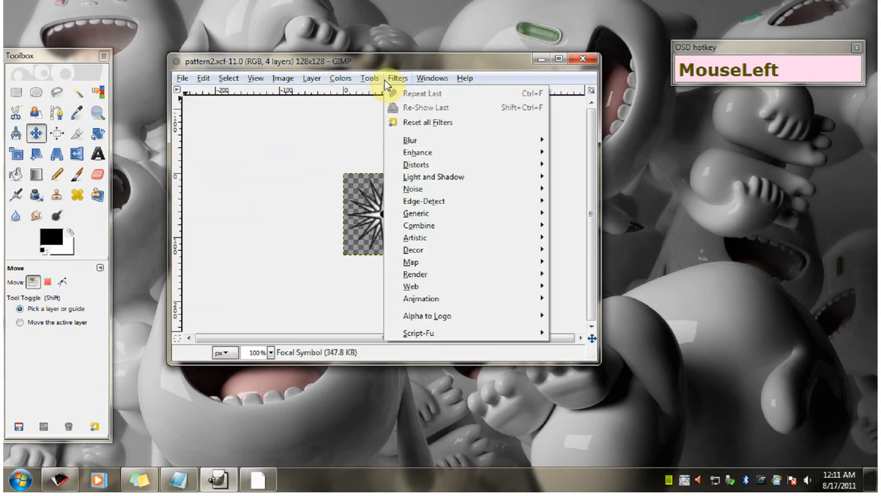
left_click(285, 139)
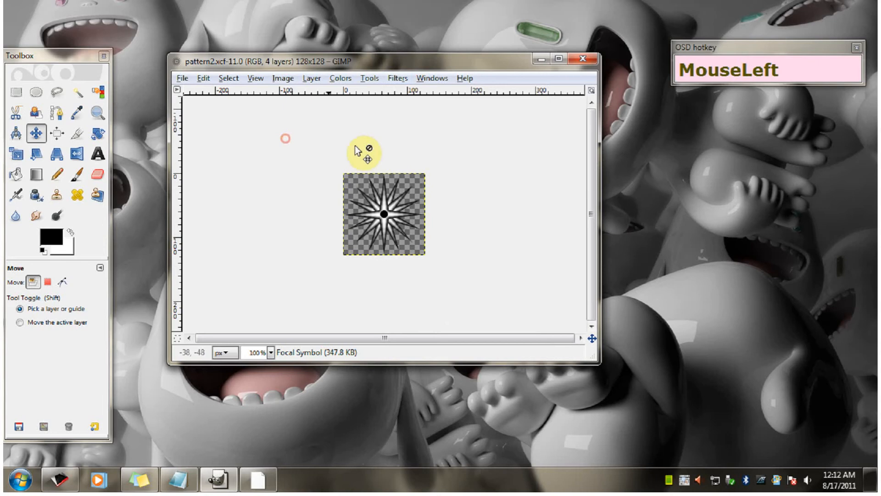
Step: Maximize the pattern2 window and open its Image Properties
left_click(557, 58)
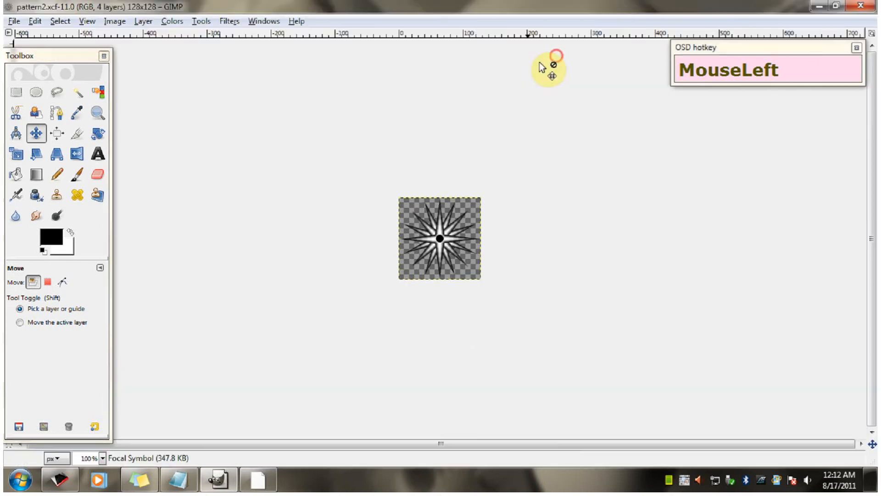
left_click(120, 23)
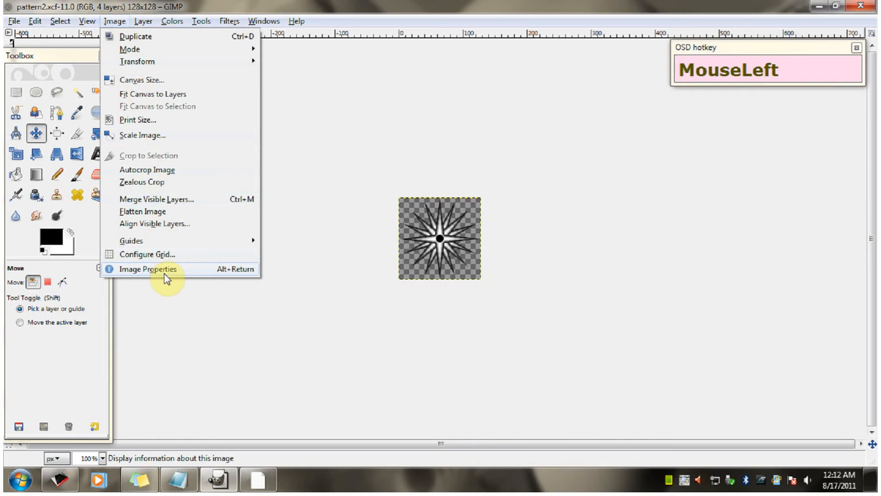
left_click(238, 274)
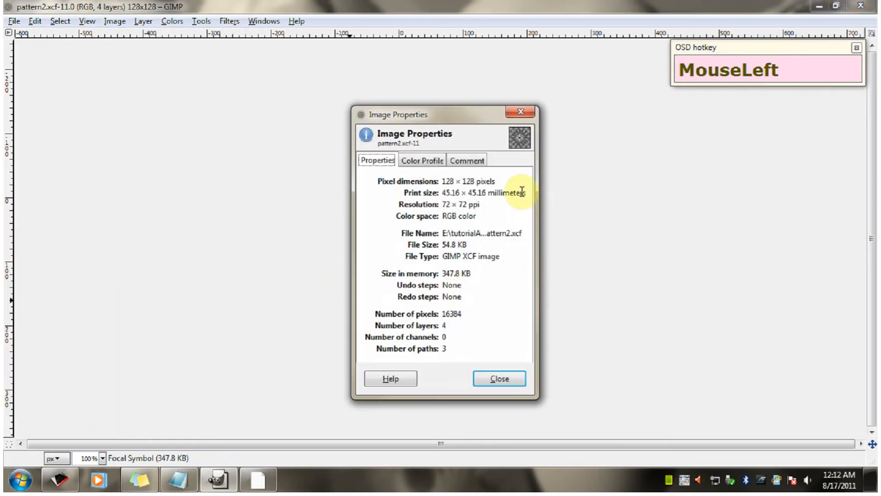
Step: Read the instructions in the image's Comment tab, then close the Image Properties dialog
left_click(471, 162)
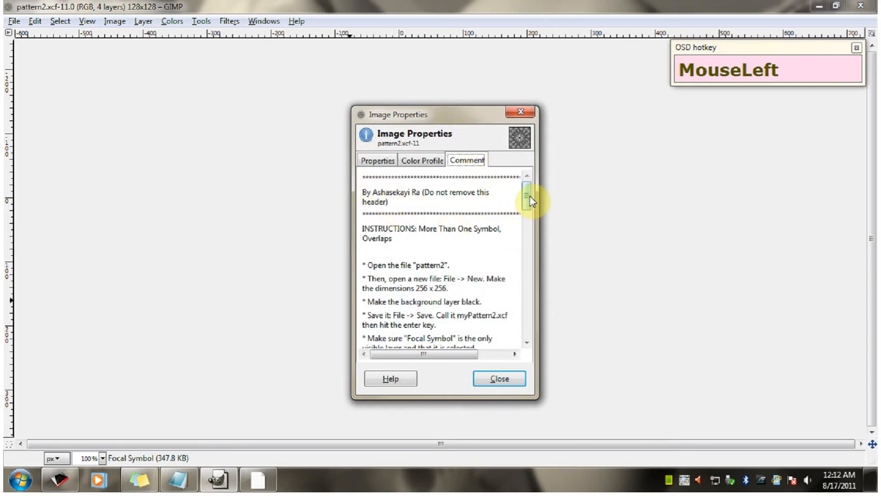
left_click_drag(527, 192, 527, 194)
left_click_drag(526, 228, 443, 90)
left_click(518, 356)
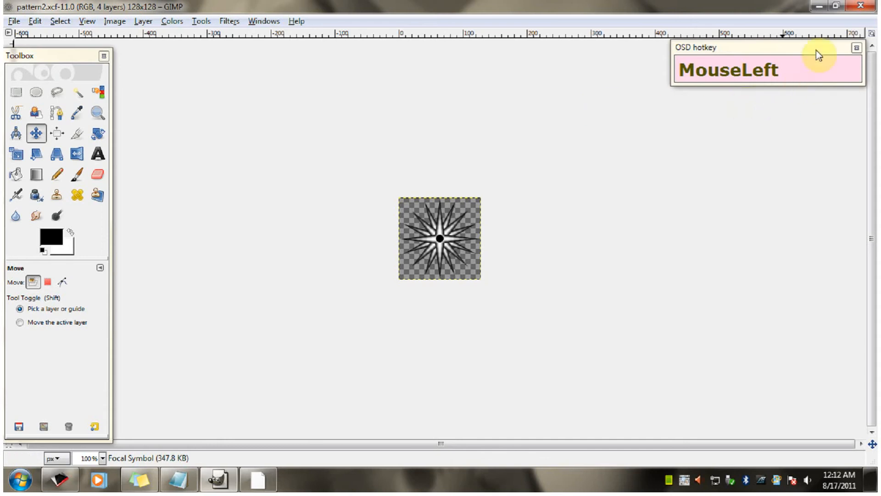
Step: Restore the pattern2 window to its smaller size and move it left
left_click(836, 5)
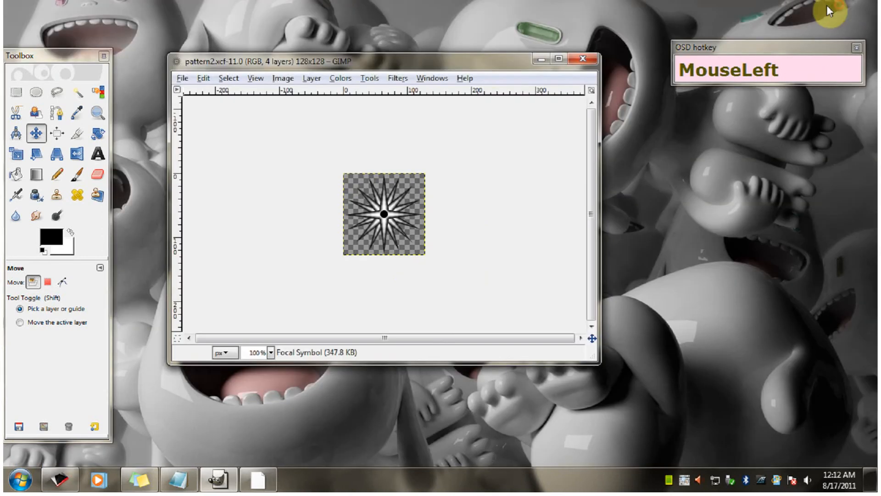
left_click_drag(473, 69, 402, 76)
Step: Open the Layers dialog for pattern2
left_click(376, 82)
left_click(376, 81)
left_click(376, 81)
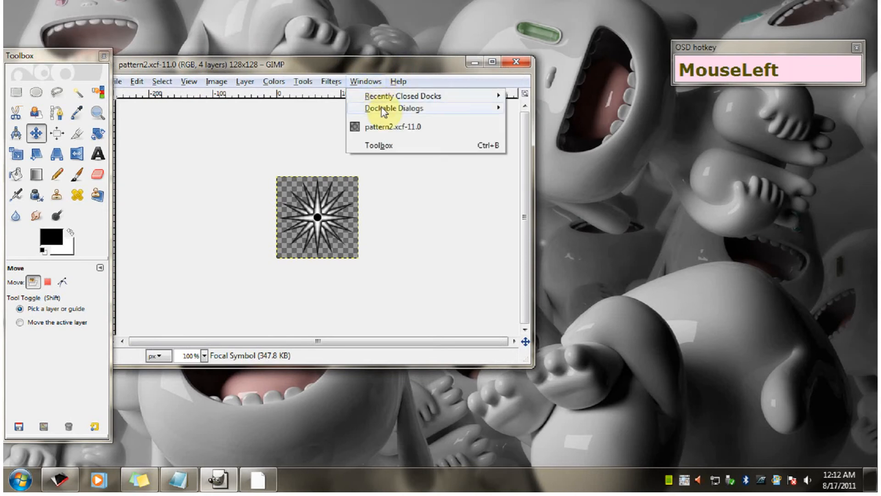
mouse_move(383, 114)
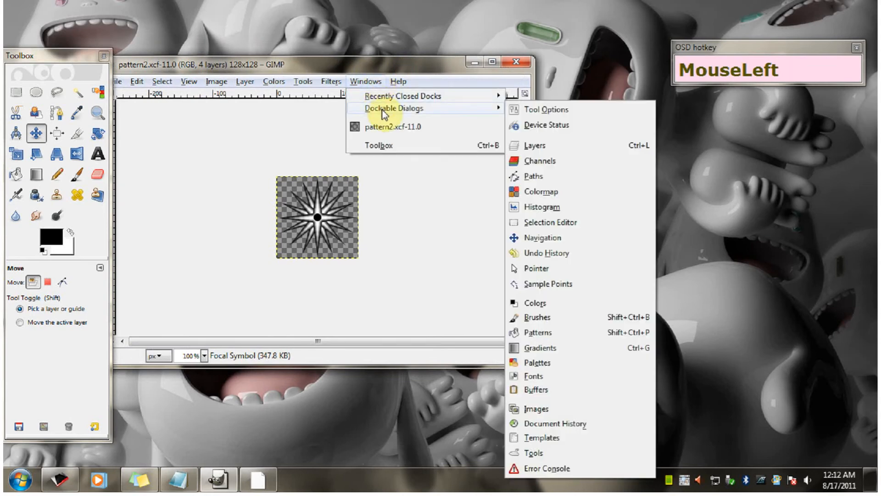
left_click(553, 150)
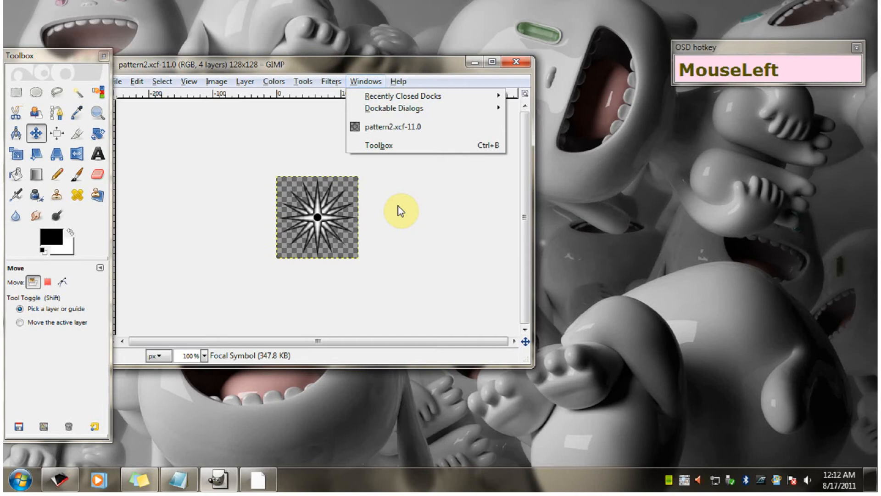
key("ctrl")
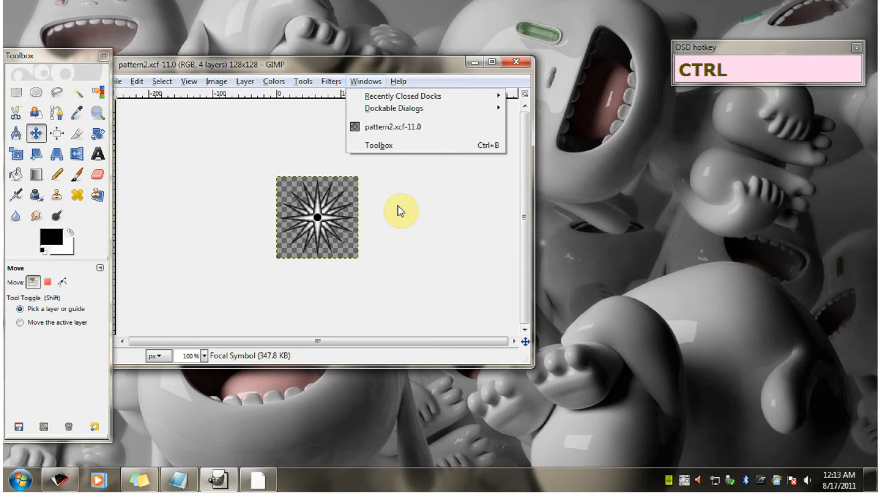
key("ctrl+l")
mouse_move(487, 266)
left_mouse_down()
mouse_move(419, 197)
mouse_move(393, 218)
left_mouse_up()
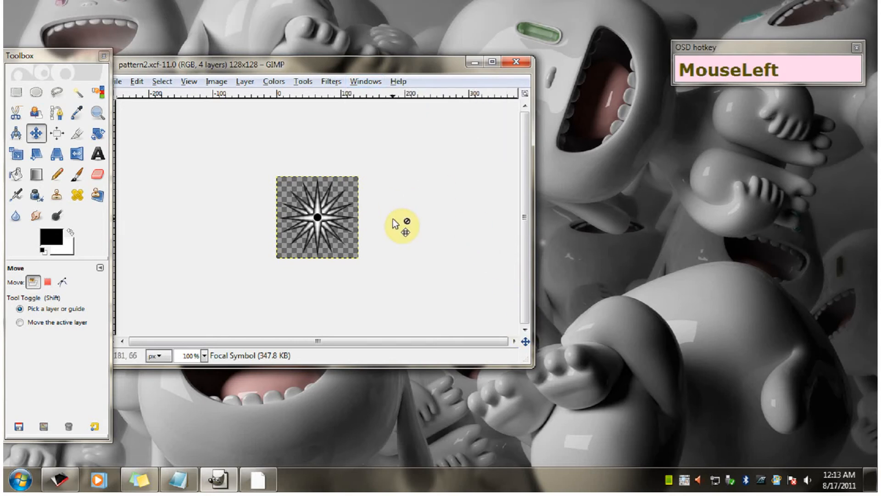
key("ctrl+l")
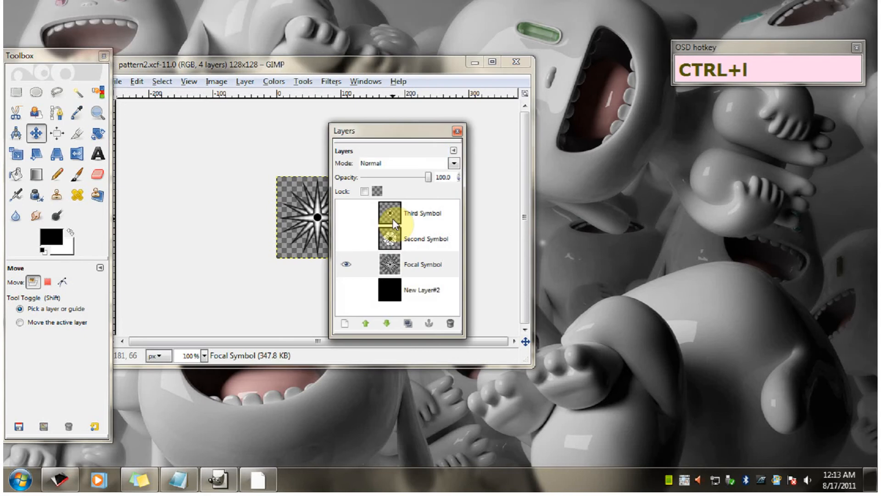
Step: Shrink the pattern2 window and place the Layers dialog beside it
left_click_drag(384, 134, 594, 144)
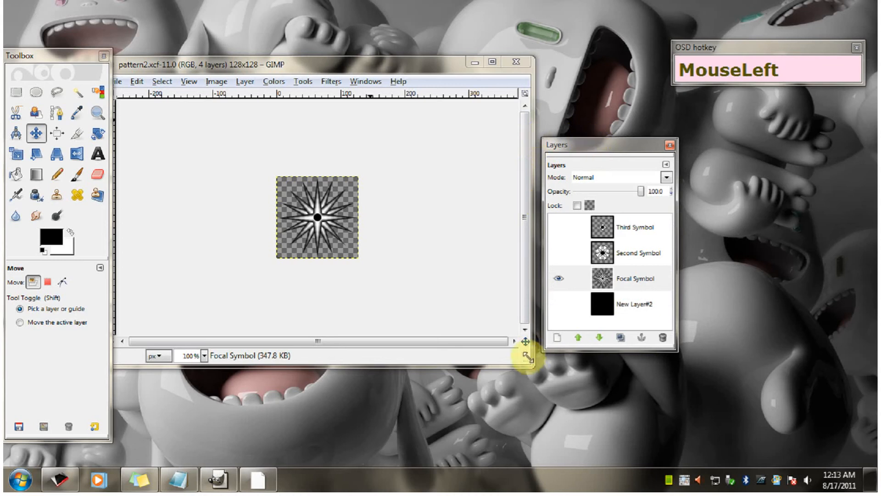
left_click_drag(532, 366, 360, 282)
left_click(626, 146)
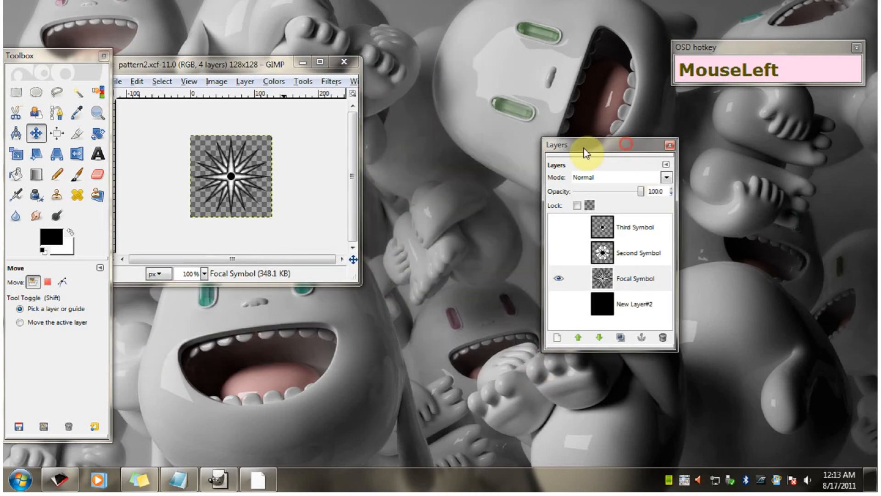
left_click_drag(627, 146, 464, 156)
left_click_drag(140, 64, 156, 63)
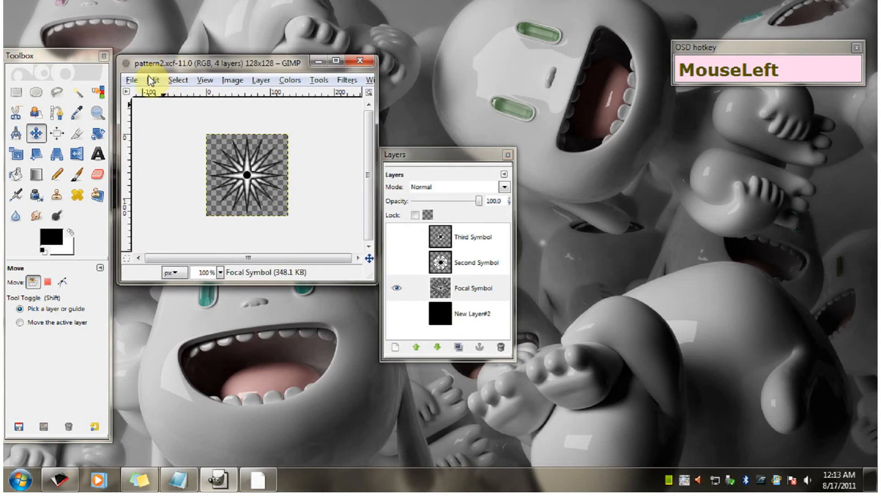
Step: Open the pattern1.xcf image again
left_click(131, 81)
left_click(138, 118)
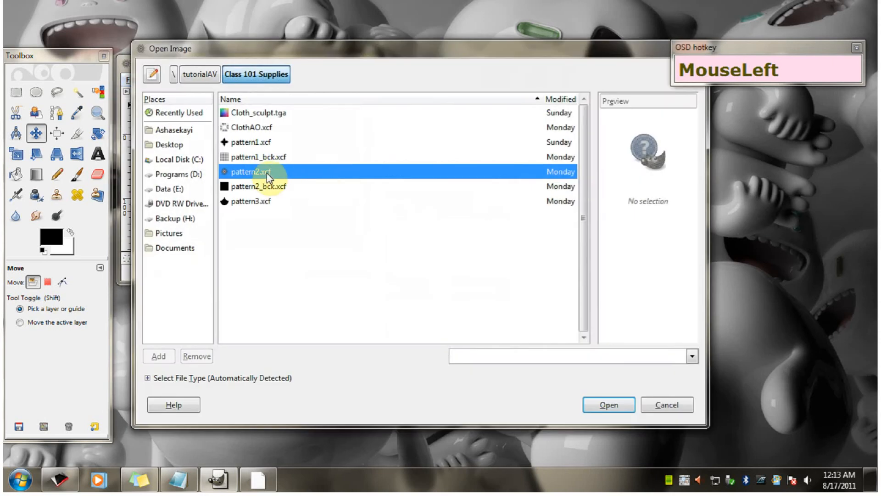
left_click(260, 146)
left_click(606, 405)
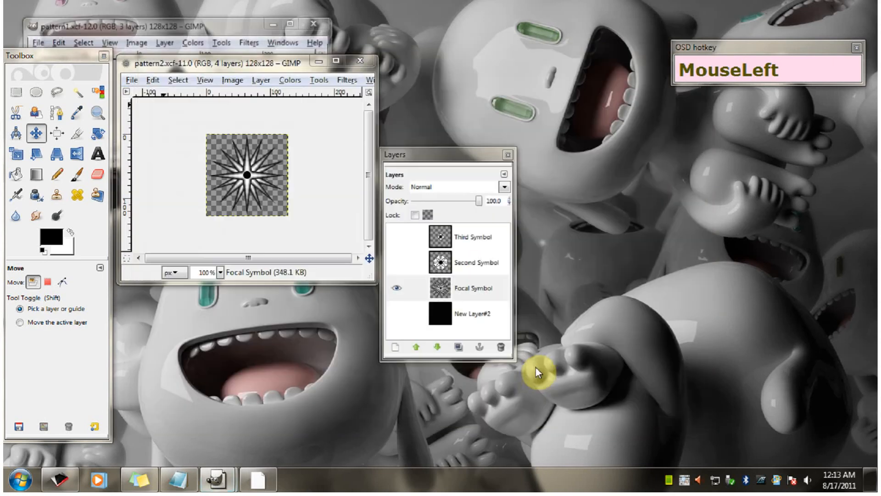
Step: Move the pattern1 window to the right of the Layers dialog and resize it
left_click_drag(206, 23, 702, 137)
left_click_drag(673, 288, 640, 353)
left_click_drag(589, 134, 618, 97)
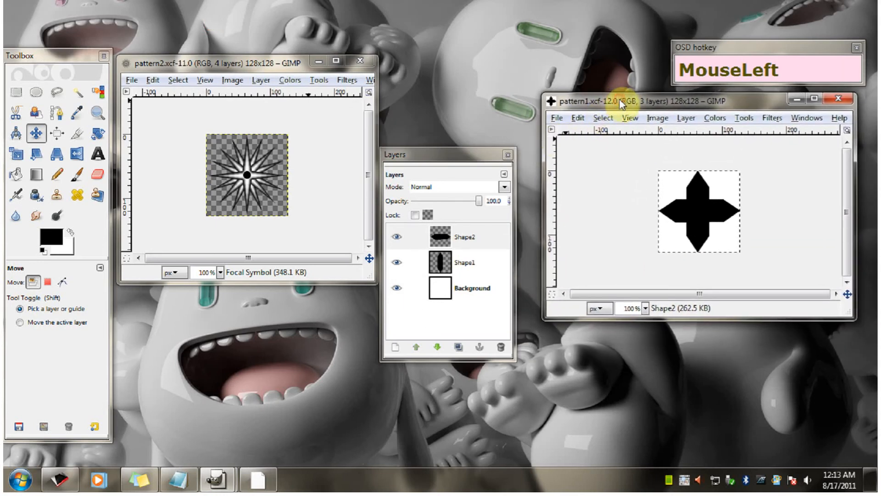
Step: Nudge the Layers dialog and activate the pattern1 window, then the pattern2 window
left_click_drag(456, 155, 466, 149)
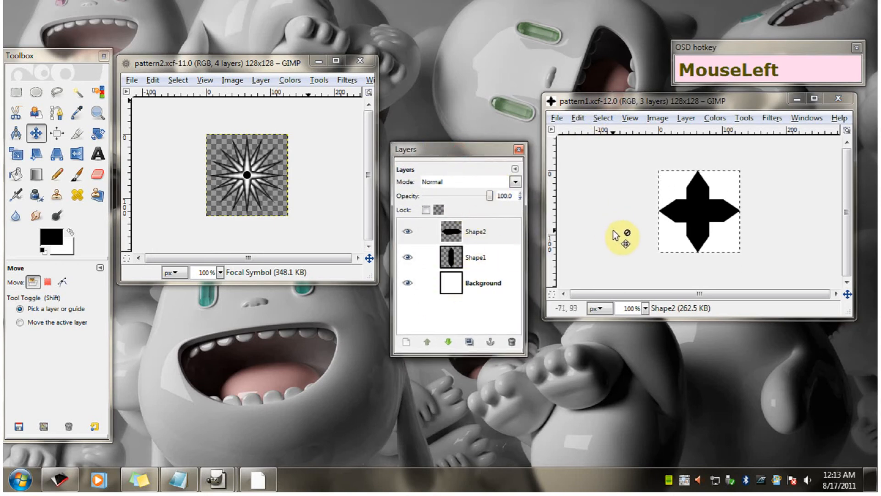
left_click(614, 98)
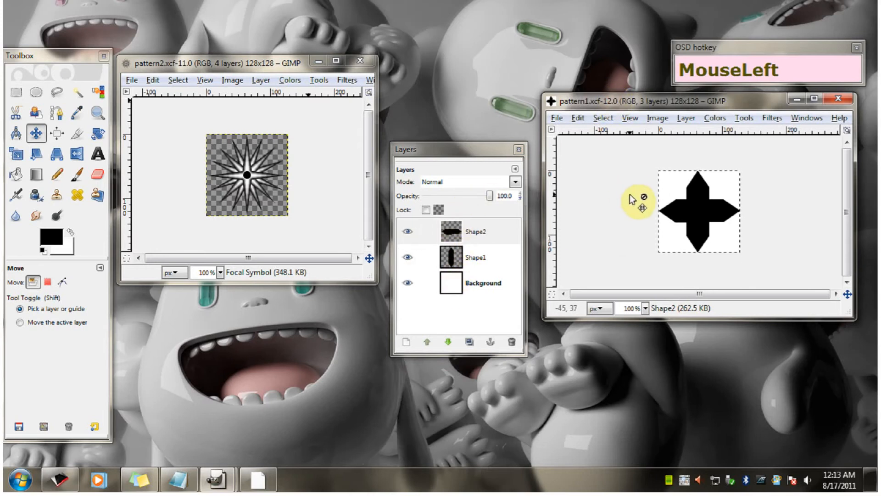
left_click(278, 64)
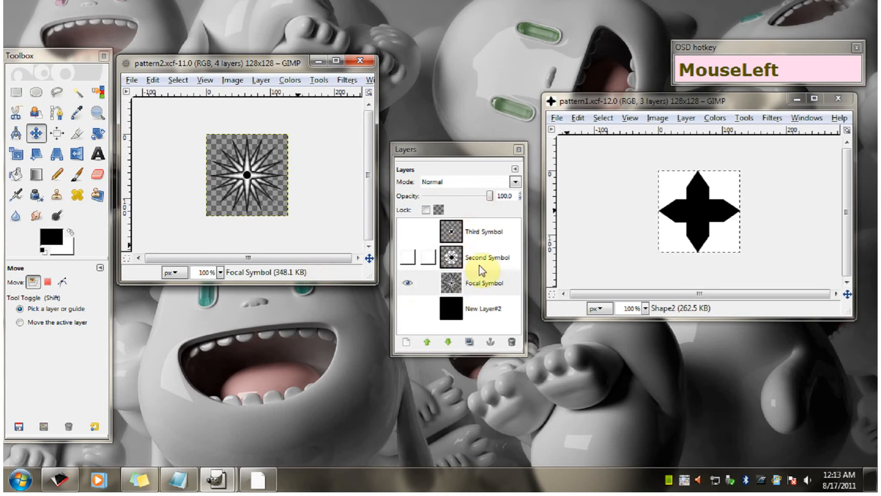
Step: Try dragging the Second Symbol layer toward pattern1, then select pattern2's layers one after another
left_click_drag(480, 270, 791, 173)
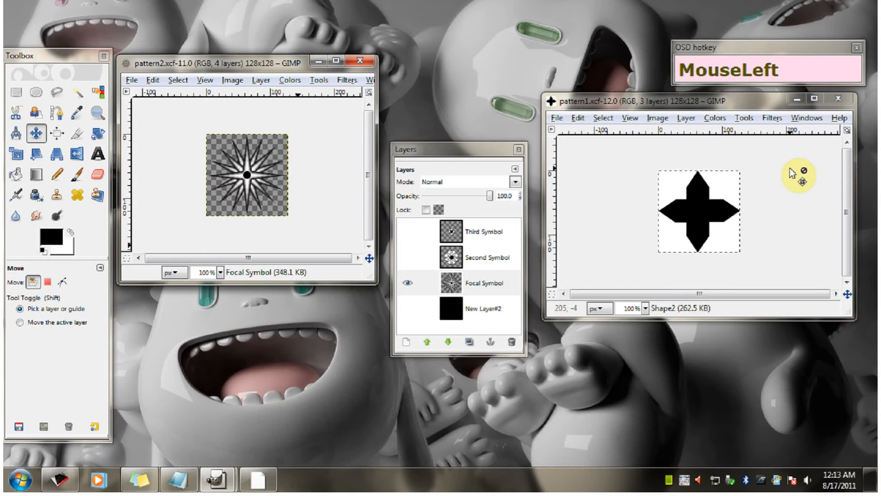
left_click_drag(791, 174, 486, 289)
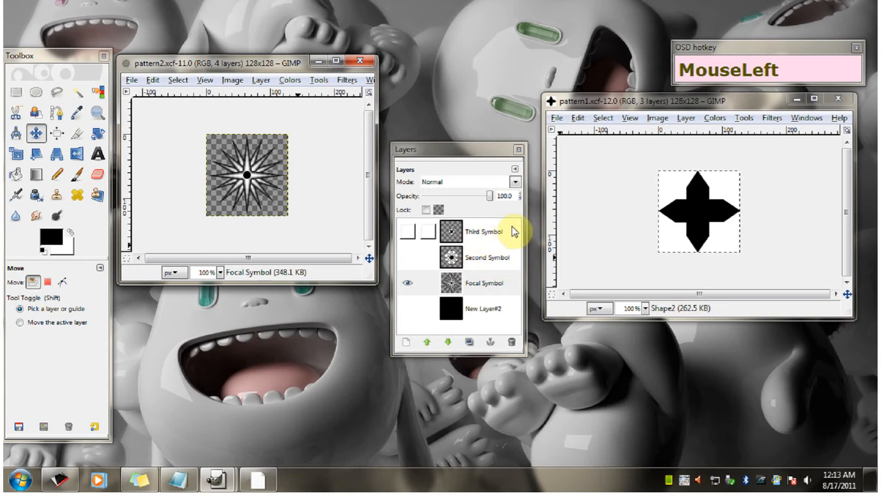
left_click(494, 232)
left_click(489, 257)
left_click(484, 284)
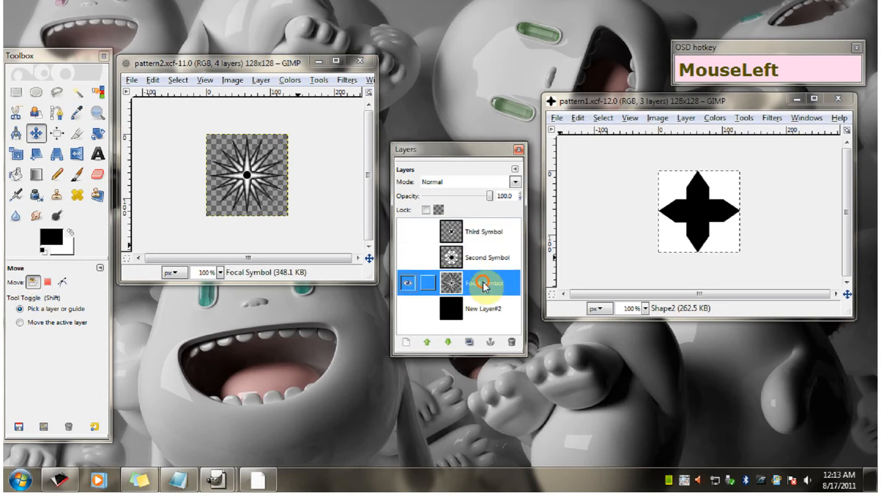
left_click(487, 255)
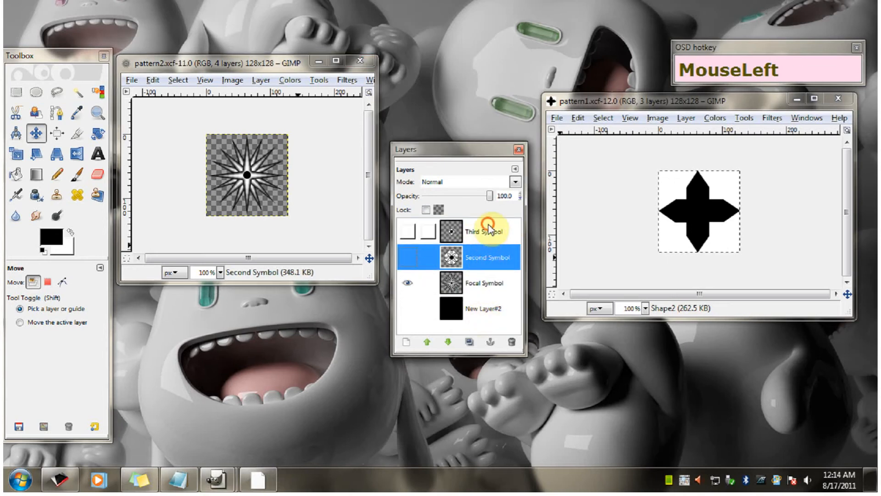
left_click(488, 228)
left_click(483, 282)
left_click(481, 260)
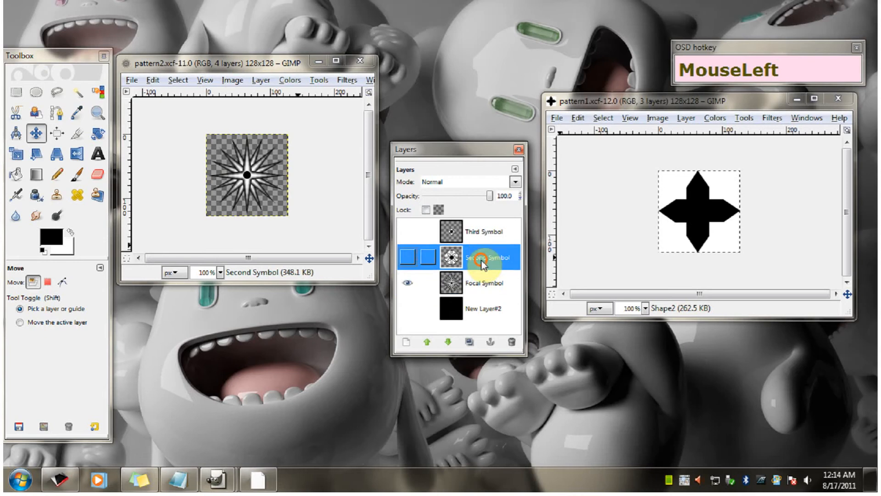
left_click(489, 232)
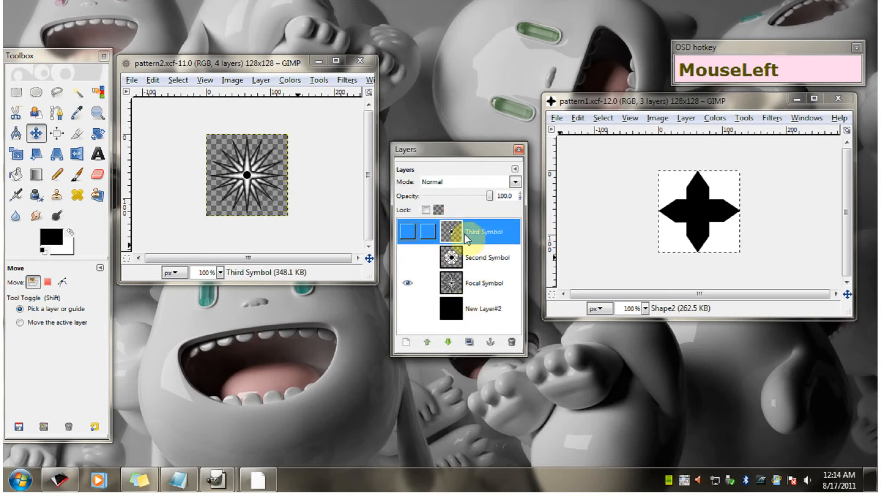
left_click(486, 287)
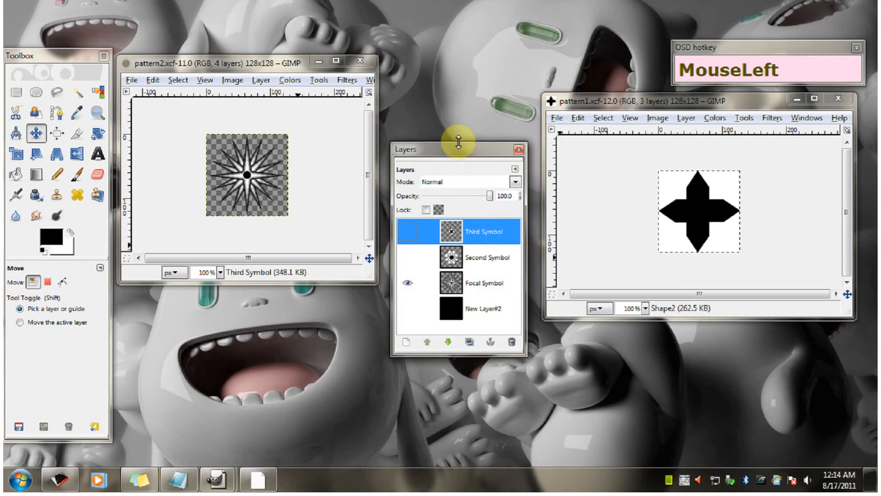
Step: Reposition and resize the Layers dialog and move the pattern2 window down slightly, leaving the layer mode at Normal
left_click_drag(457, 149, 459, 109)
left_click_drag(498, 313, 501, 355)
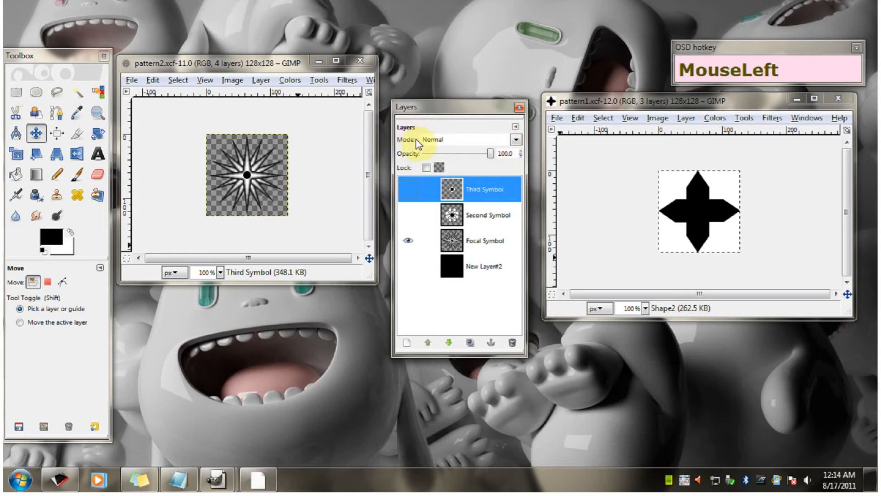
left_click(517, 140)
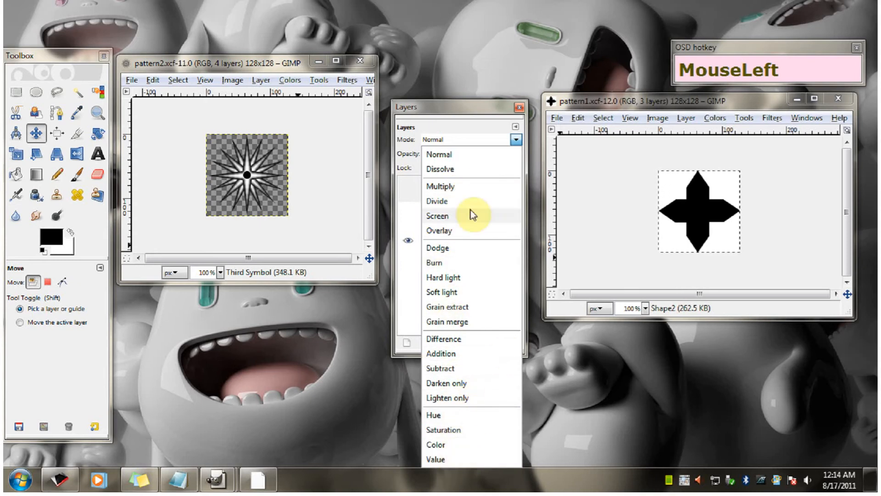
left_click(473, 125)
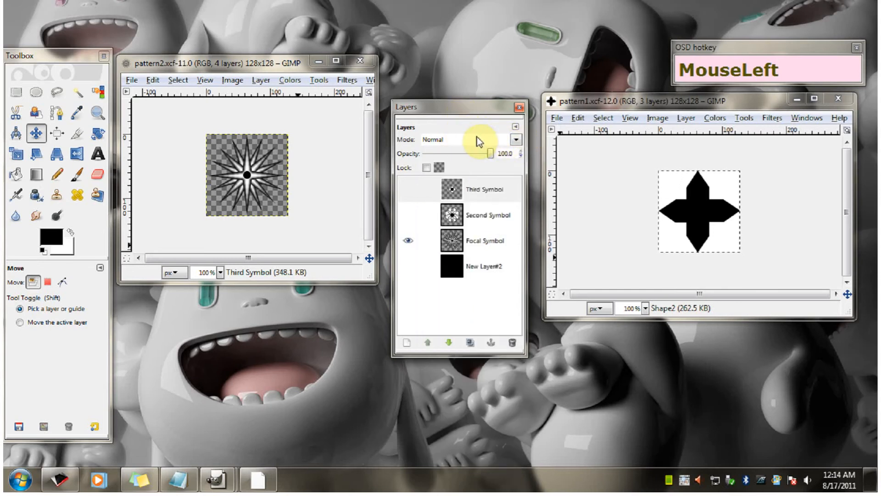
left_click_drag(478, 102, 476, 62)
left_click_drag(263, 63, 262, 87)
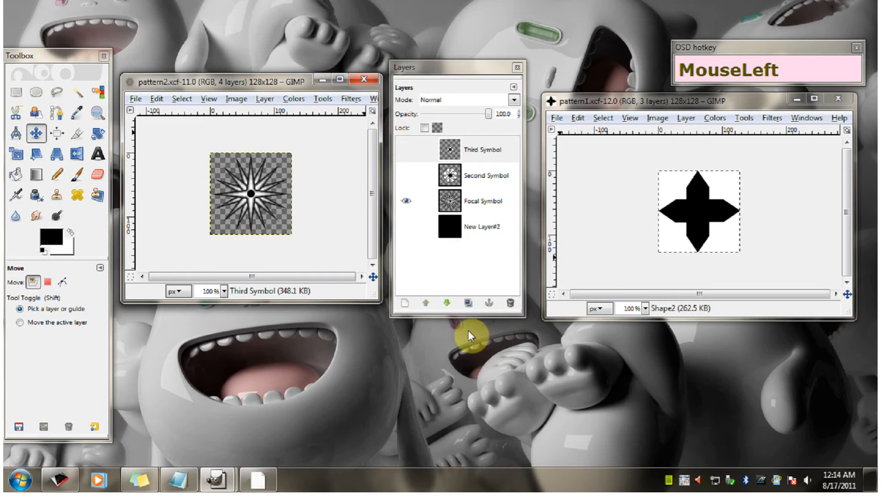
Step: Lower the Third Symbol layer to the bottom of pattern2's stack, then raise it back to the top
left_click(462, 149)
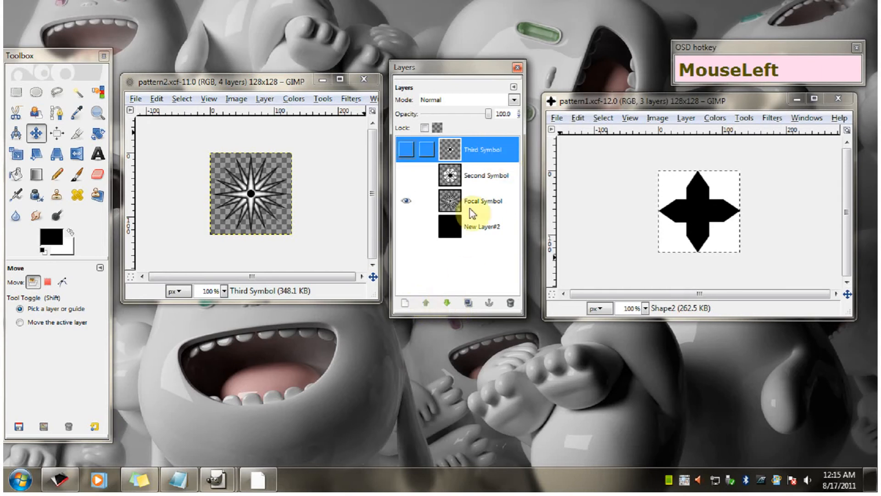
left_click(448, 303)
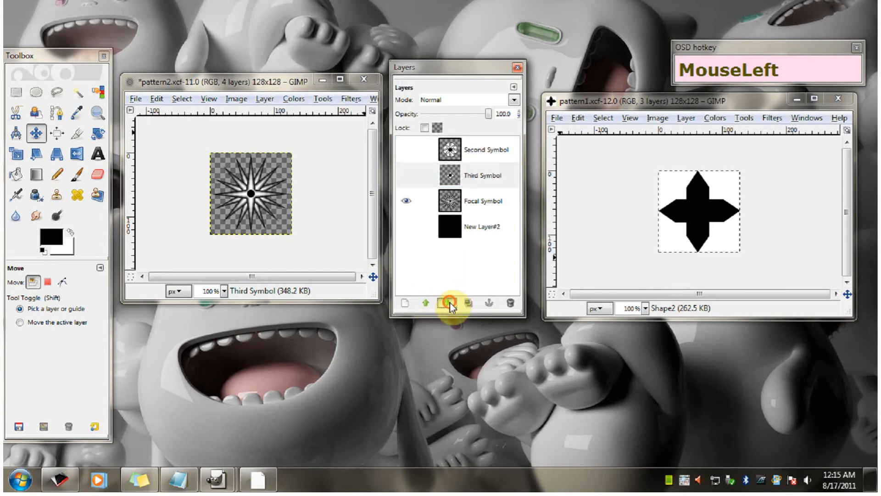
left_click(449, 303)
left_click(449, 303)
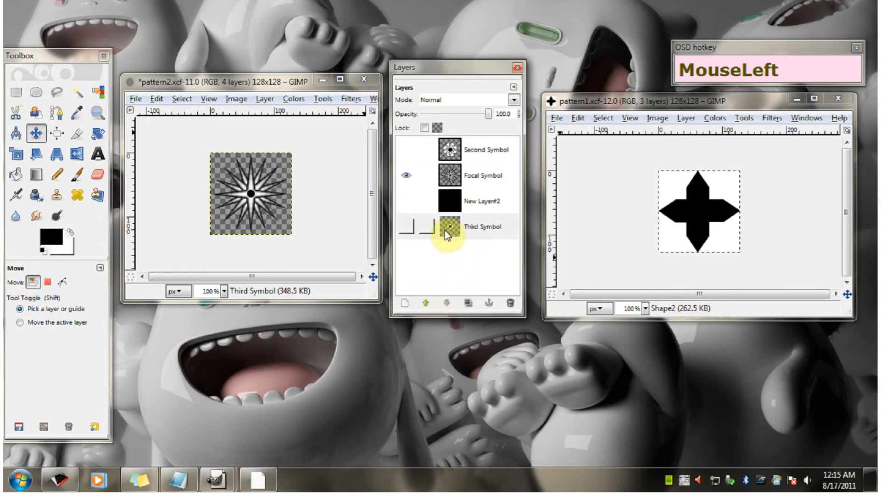
left_click(426, 303)
left_click(426, 303)
left_click(426, 303)
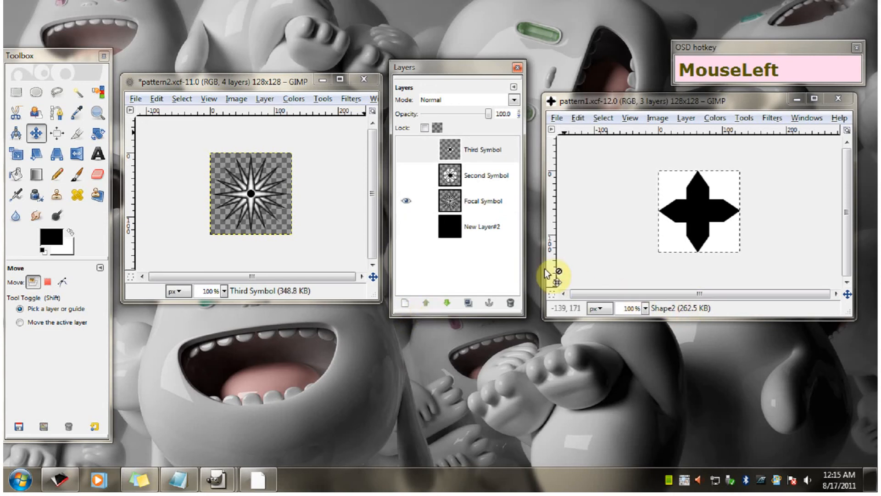
Step: Hide the Focal Symbol layer and make the Second Symbol layer visible instead
left_click(482, 150)
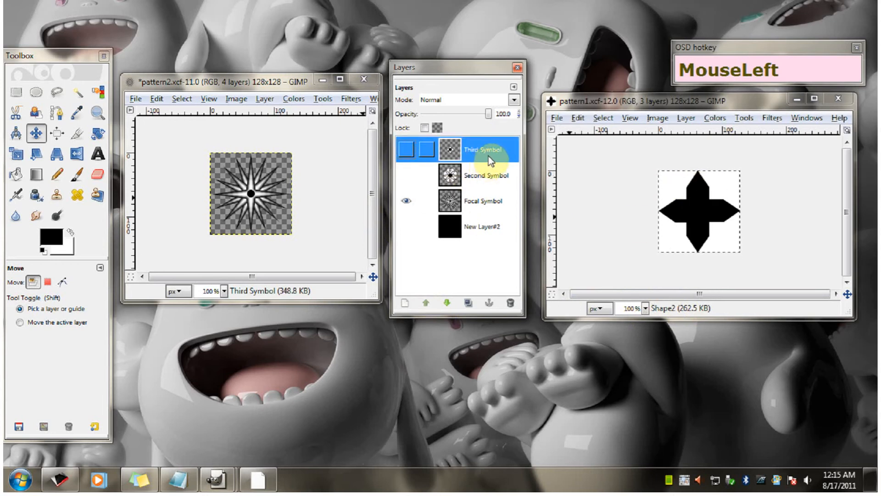
left_click(493, 197)
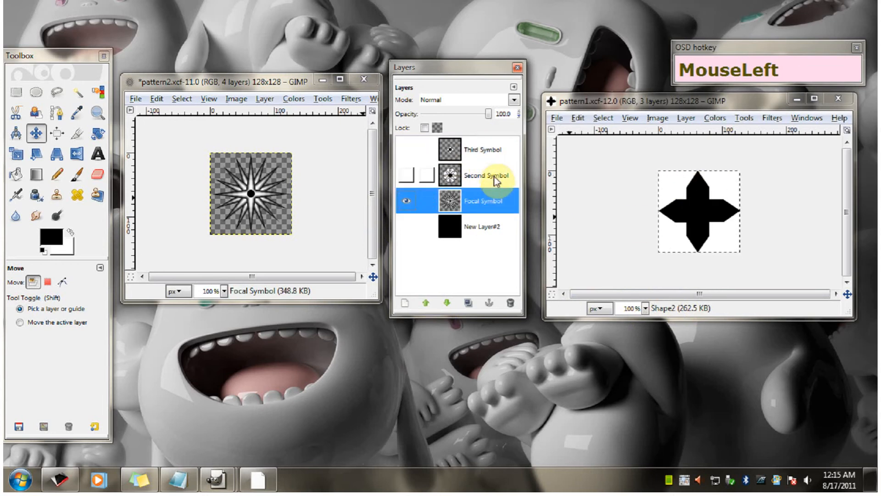
left_click(495, 175)
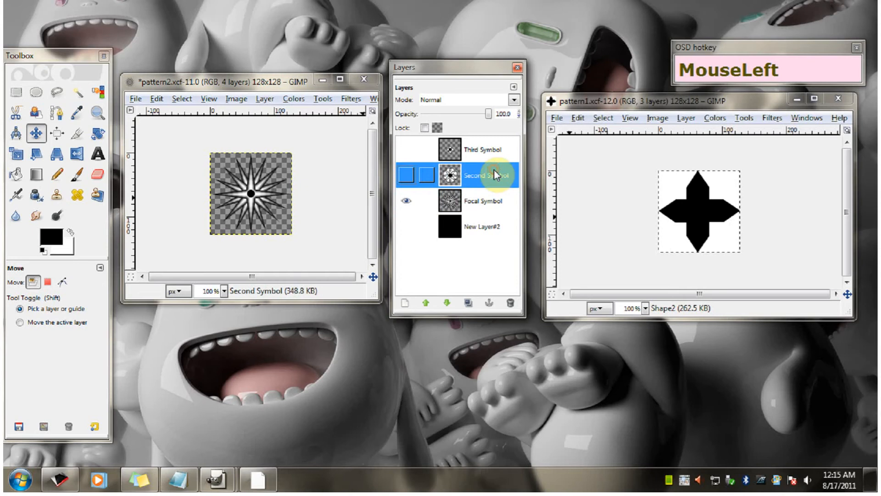
left_click(495, 206)
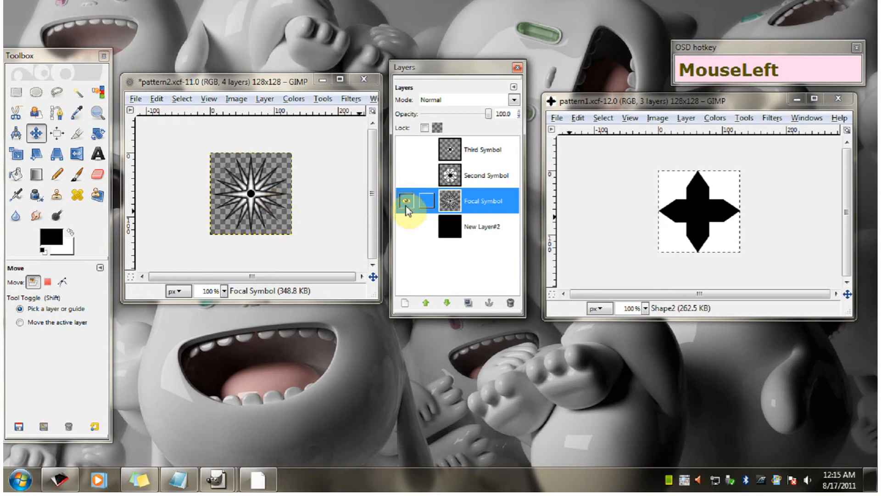
left_click(406, 206)
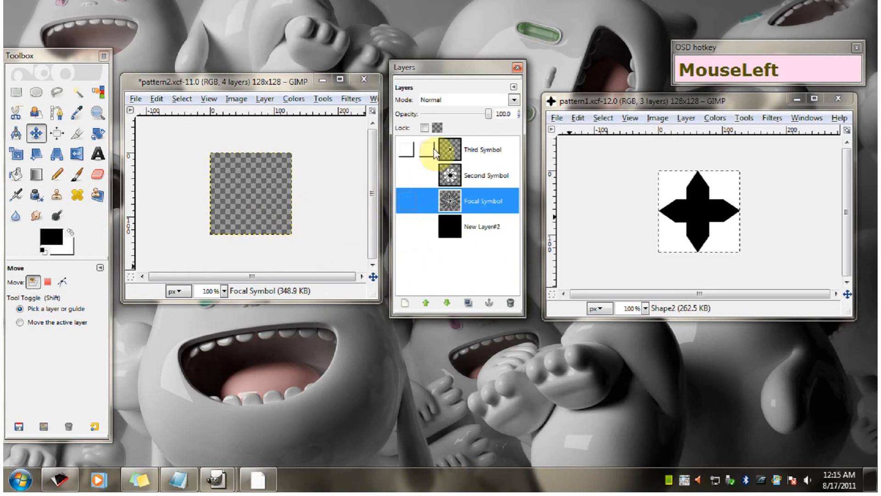
left_click(488, 169)
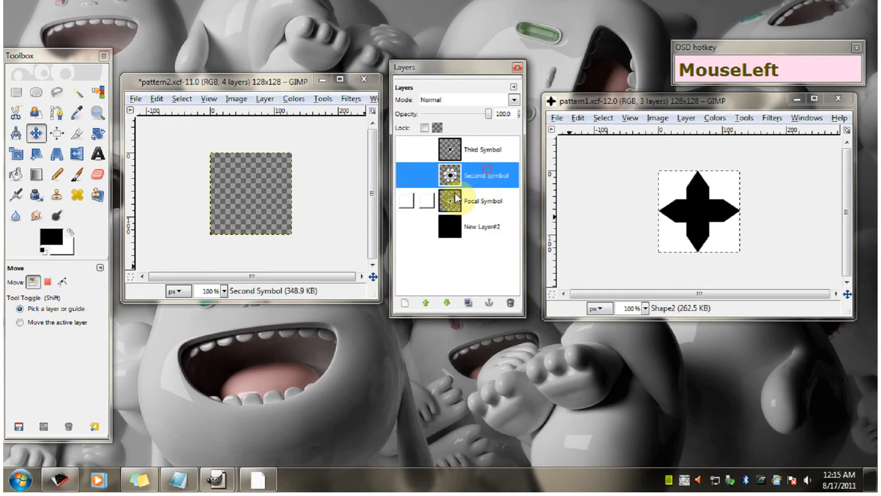
left_click(407, 173)
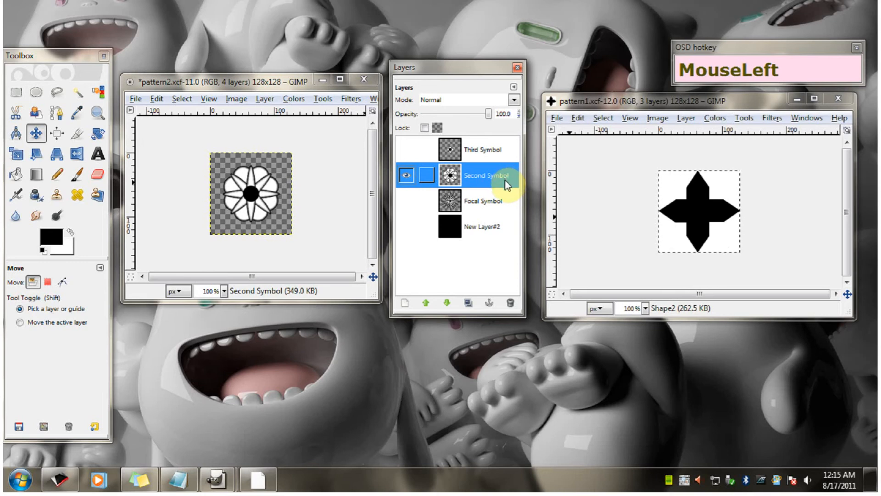
Step: Try dragging the Second Symbol layer onto pattern1, then close the pattern1 window and nudge the remaining windows
left_click_drag(507, 185, 757, 218)
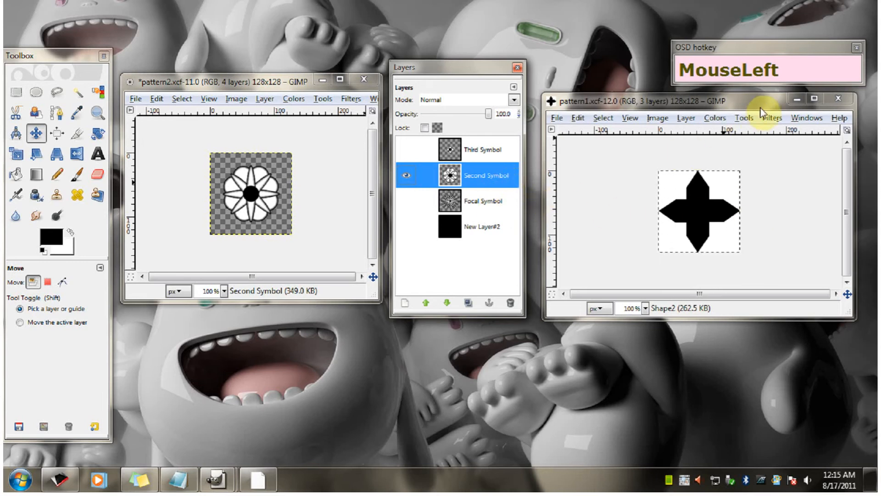
left_click(839, 103)
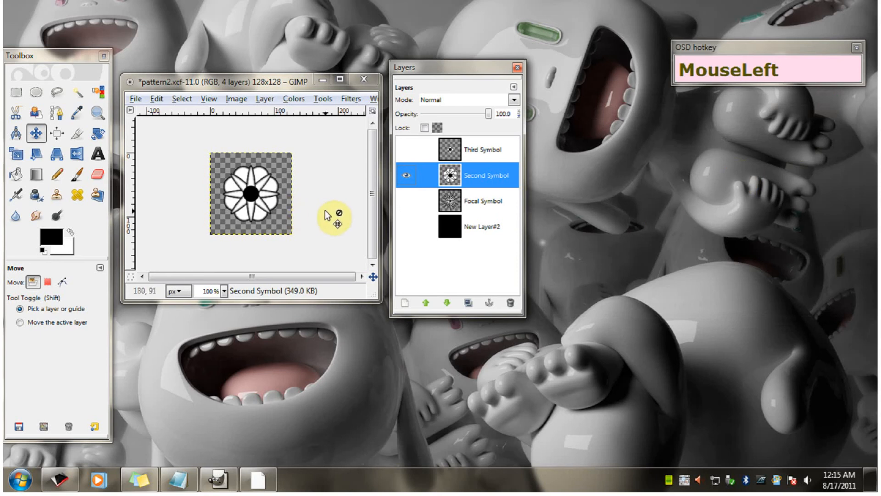
mouse_move(266, 82)
left_mouse_down()
mouse_move(266, 93)
mouse_move(270, 81)
left_mouse_up()
mouse_move(443, 72)
left_mouse_down()
mouse_move(467, 74)
mouse_move(450, 78)
left_mouse_up()
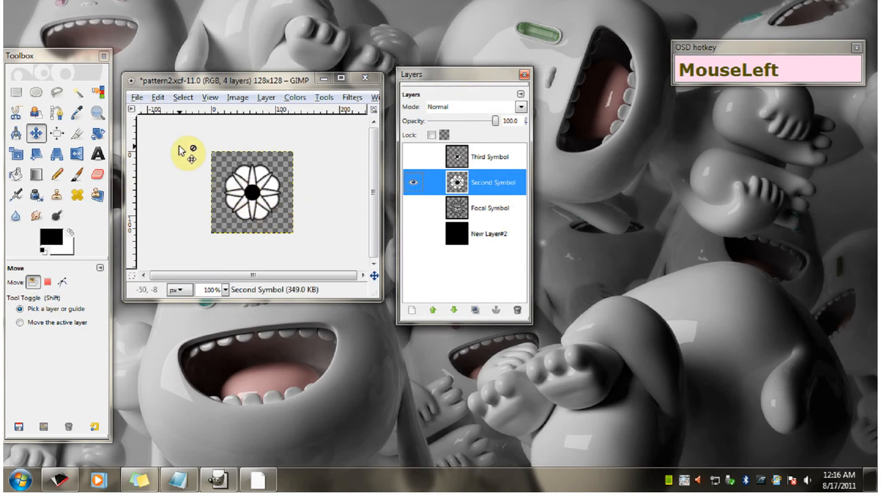
Step: Select all of the Second Symbol layer in pattern2 and copy it
left_click(183, 97)
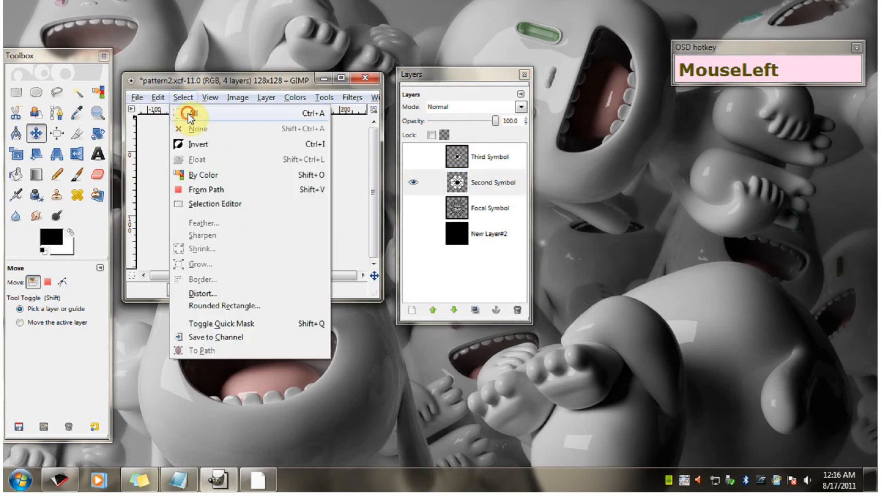
left_click(189, 113)
left_click(137, 98)
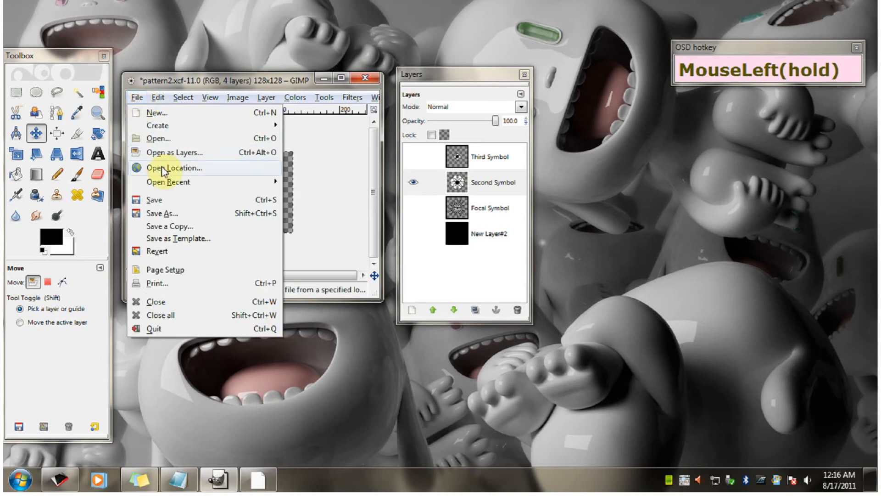
mouse_move(160, 99)
left_click(176, 188)
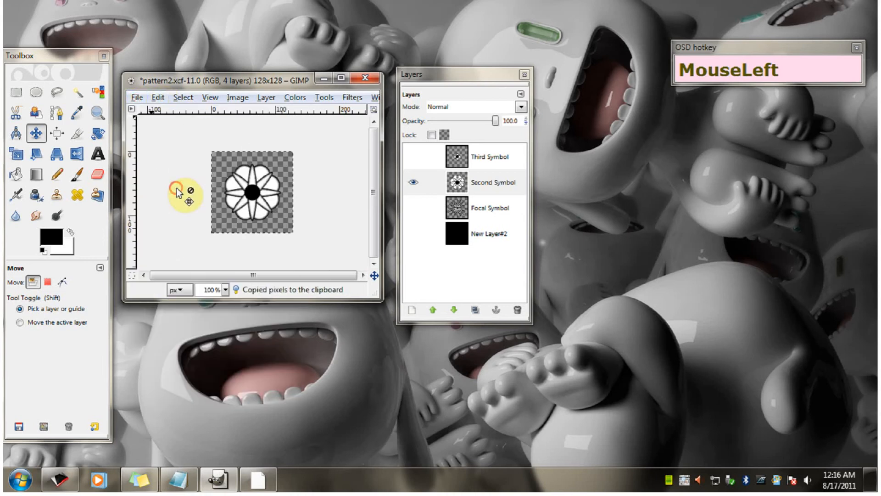
Step: Create a new 128 × 128 pixel image and move its window beside the Layers dialog
left_click(136, 97)
left_click(139, 112)
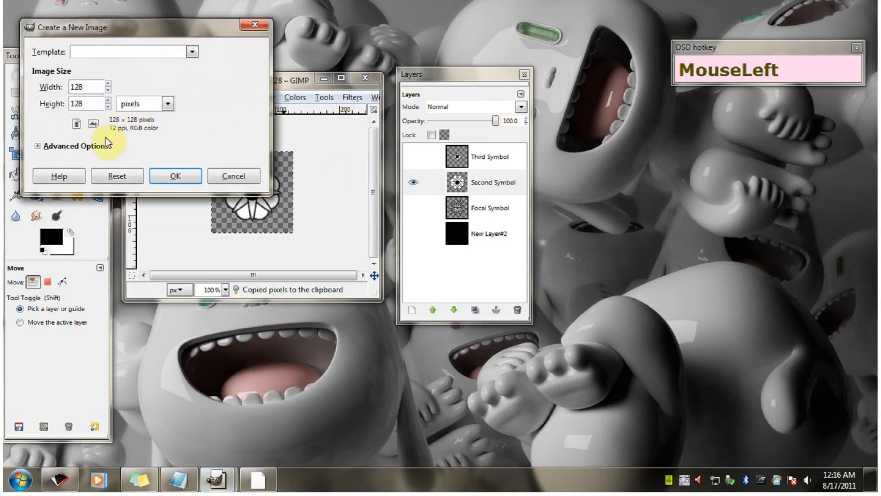
left_click(176, 176)
left_click_drag(219, 58, 605, 147)
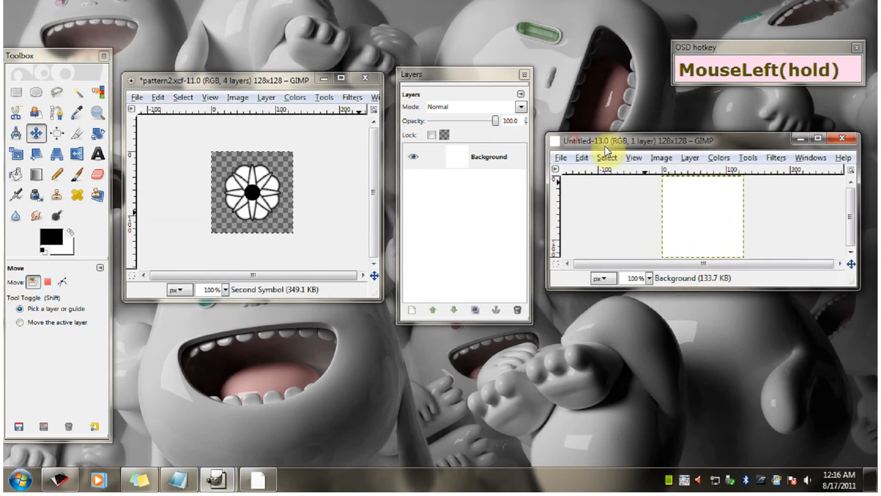
Step: Paste the copied pixels into the new image and turn the floating selection into a new layer
left_click(582, 157)
left_click(602, 275)
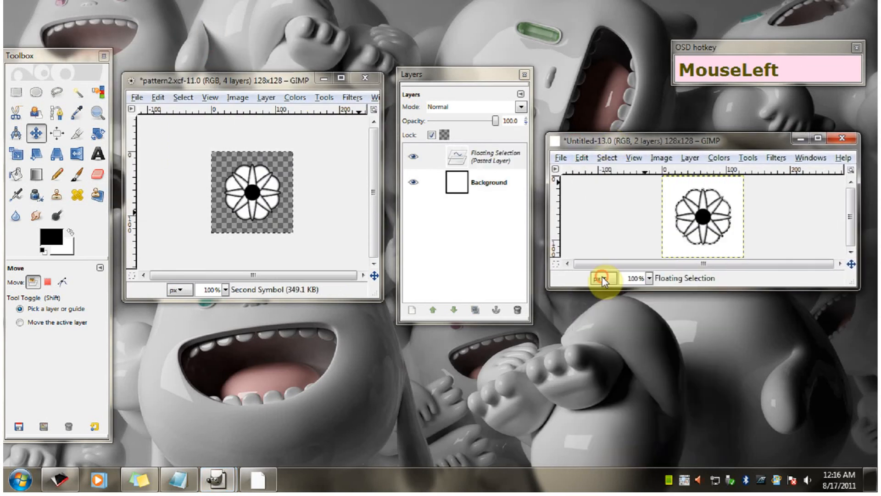
left_click_drag(688, 146, 674, 128)
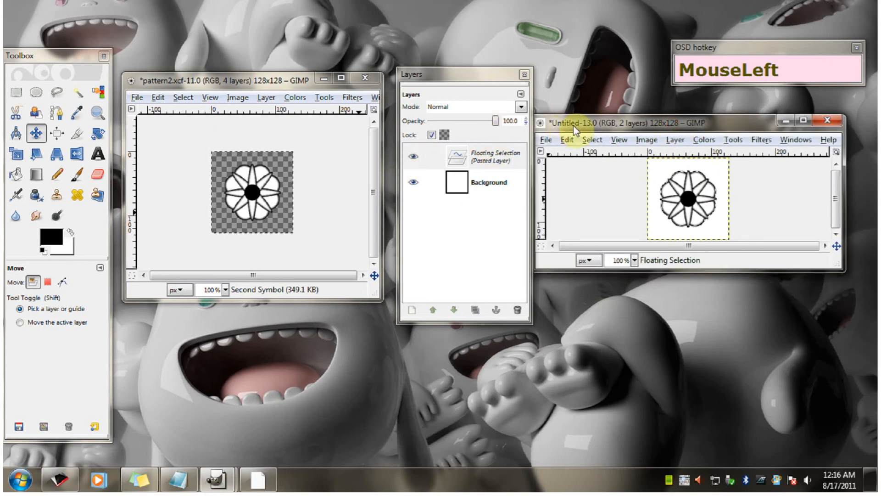
left_click_drag(580, 122, 583, 132)
left_click(489, 161)
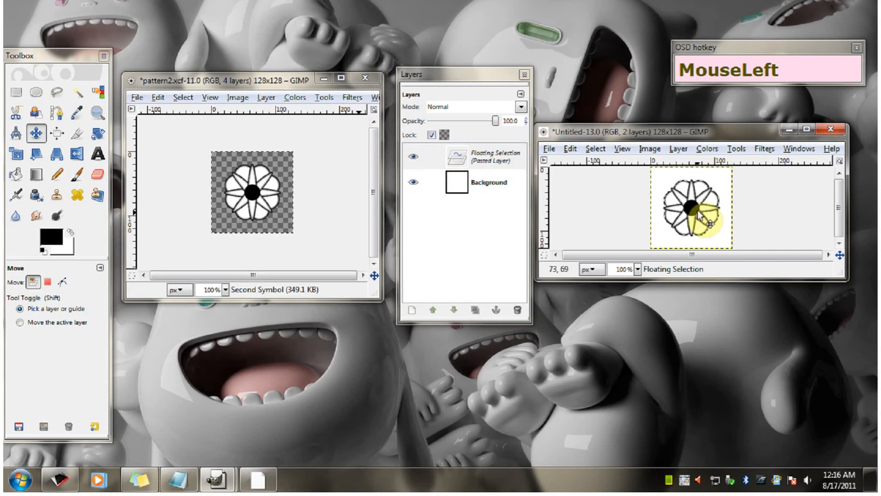
right_click(491, 162)
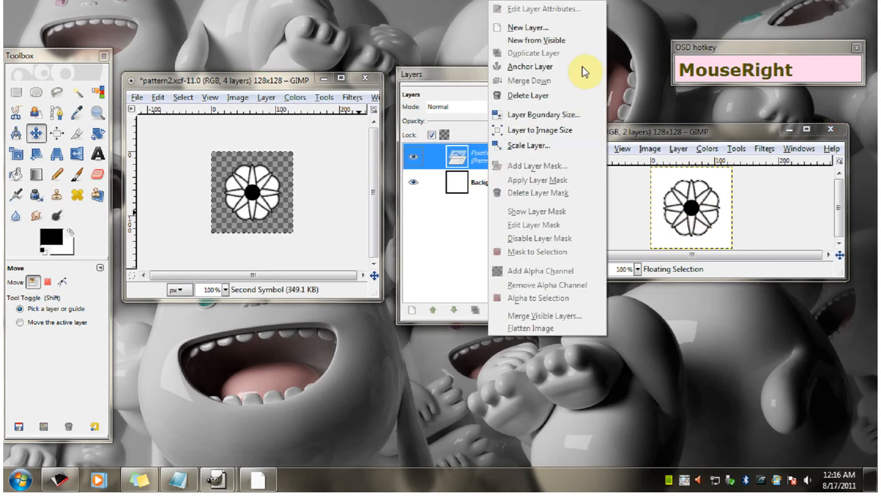
left_click(555, 29)
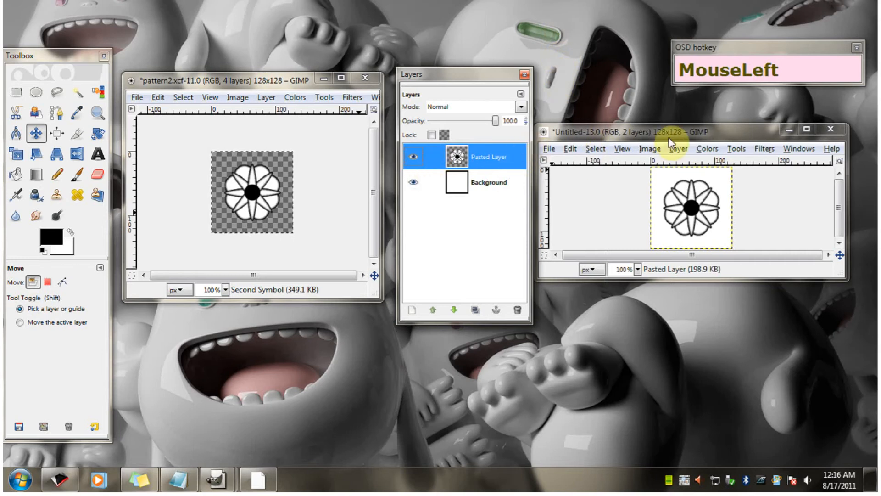
Step: Rename the pasted layer to layer1
mouse_move(666, 128)
left_mouse_down()
mouse_move(663, 139)
mouse_move(669, 127)
left_mouse_up()
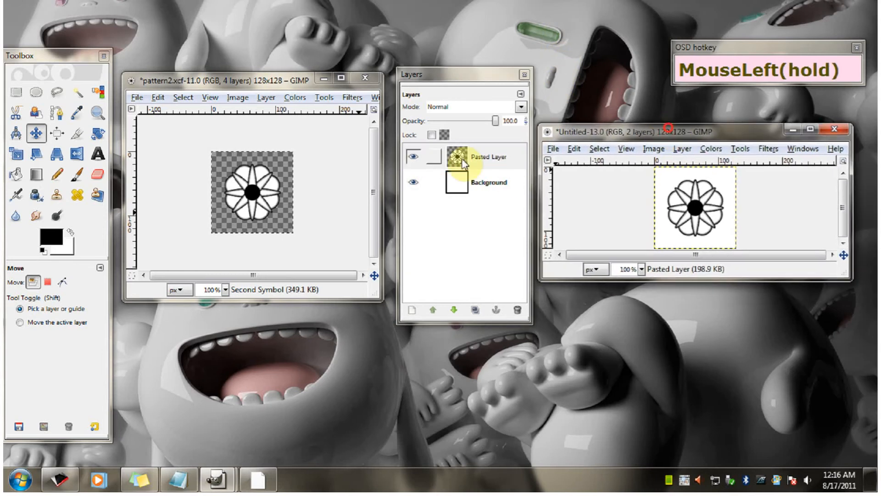
double_click(489, 158)
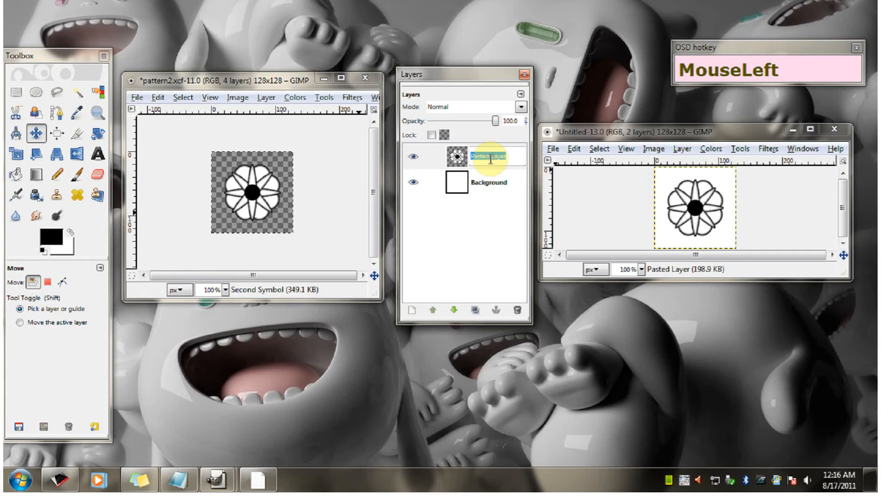
key("BackSpace")
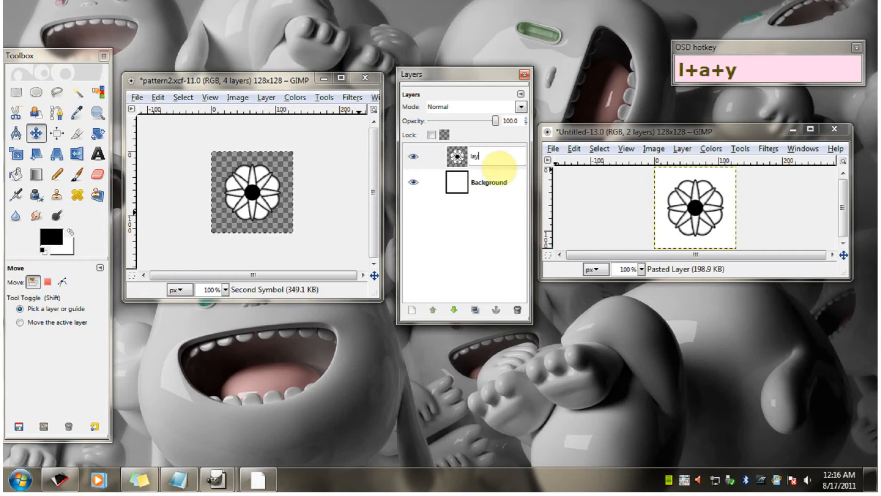
type("layer1")
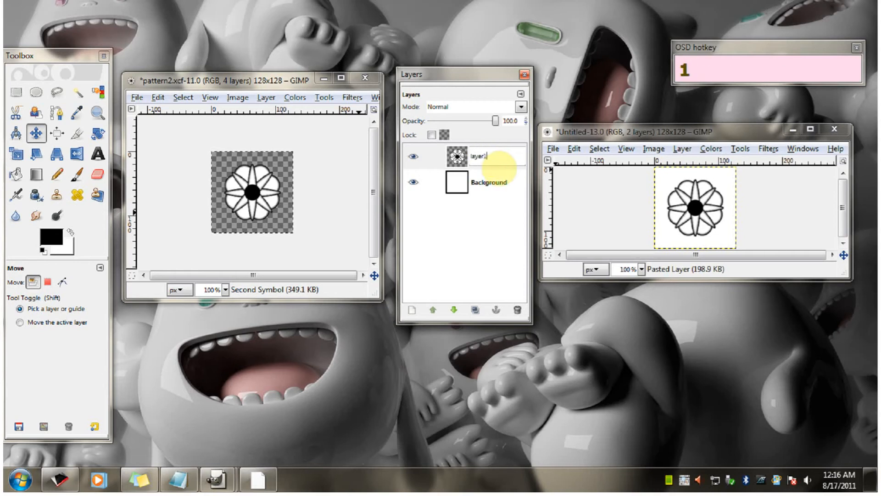
key("Return")
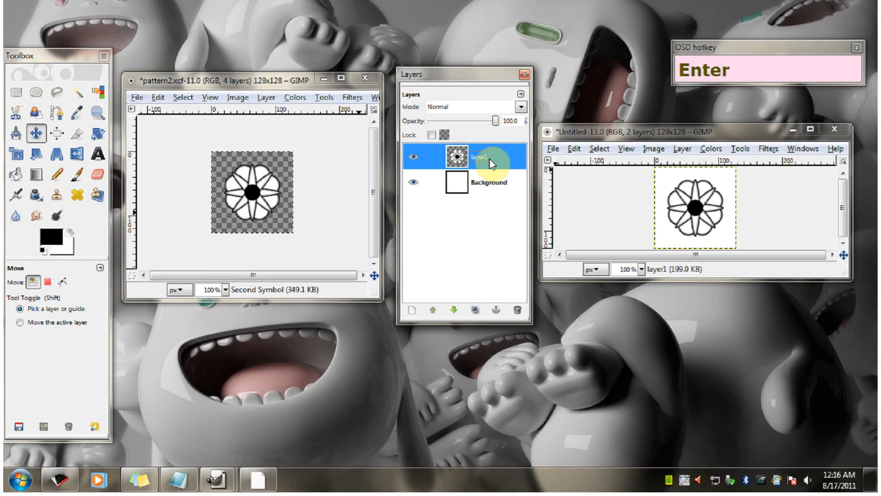
Step: Close the untitled image window, discarding its changes
mouse_move(671, 134)
left_mouse_down()
mouse_move(665, 138)
mouse_move(687, 143)
mouse_move(673, 131)
left_mouse_up()
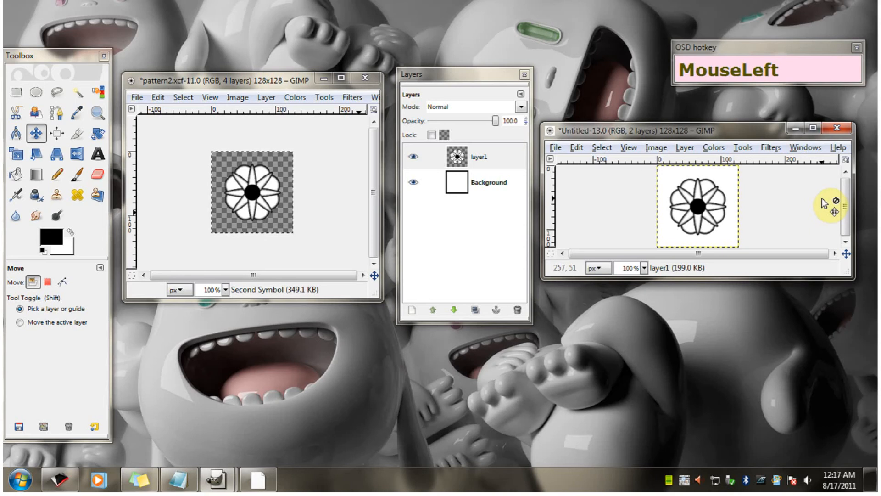
left_click_drag(688, 130, 696, 99)
left_click_drag(860, 232, 768, 268)
left_click(749, 95)
left_click(670, 234)
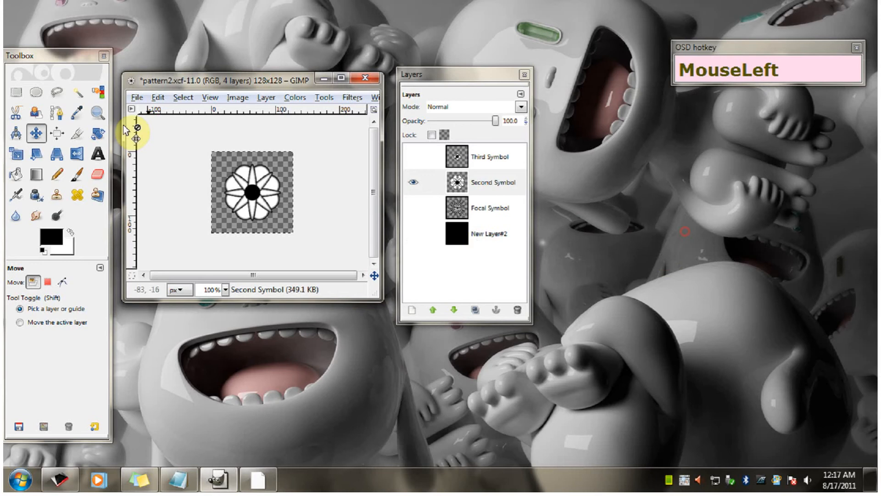
Step: Create a new 256 × 256 pixel image and move its window beside the Layers dialog
left_click(137, 98)
left_click(149, 118)
double_click(91, 86)
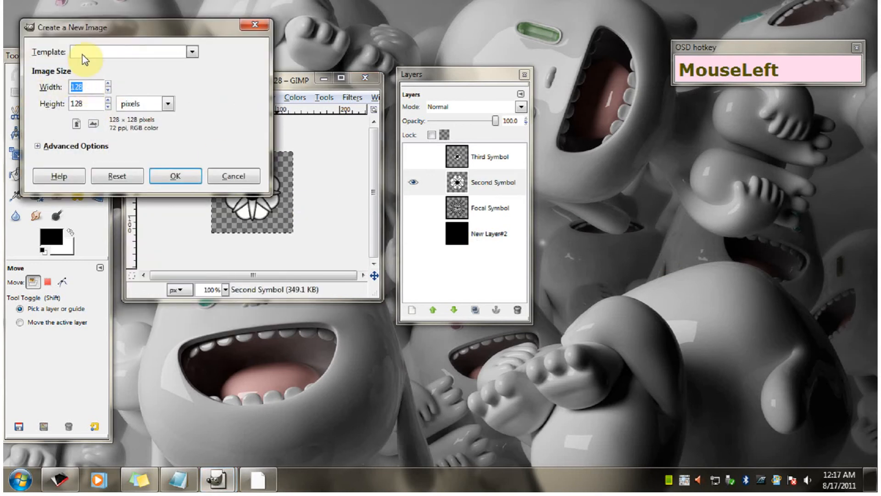
type("256")
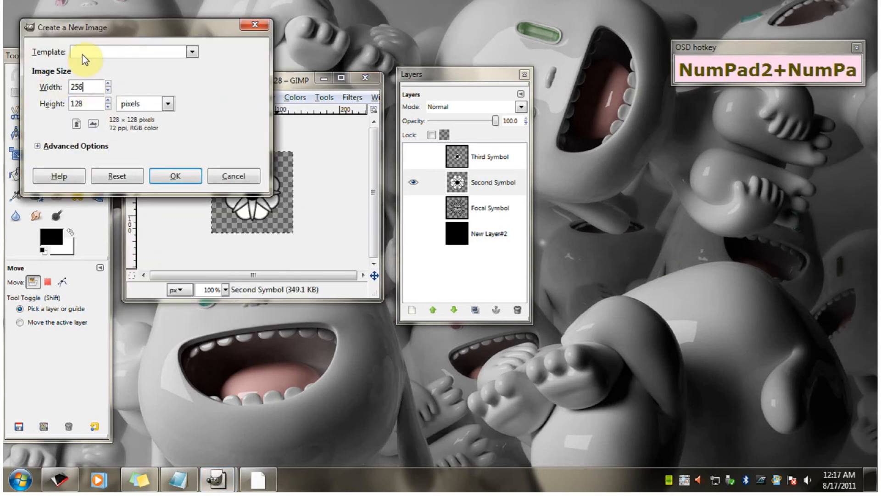
double_click(84, 103)
type("256")
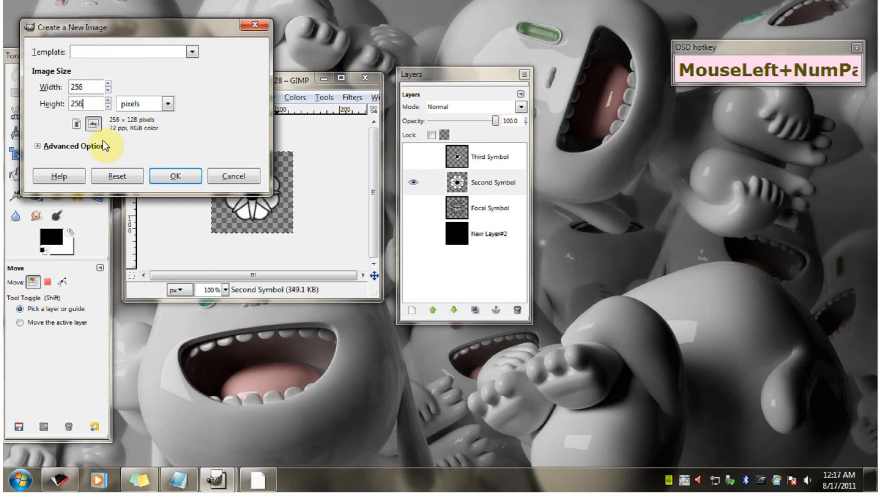
left_click(176, 176)
left_click_drag(219, 112, 658, 132)
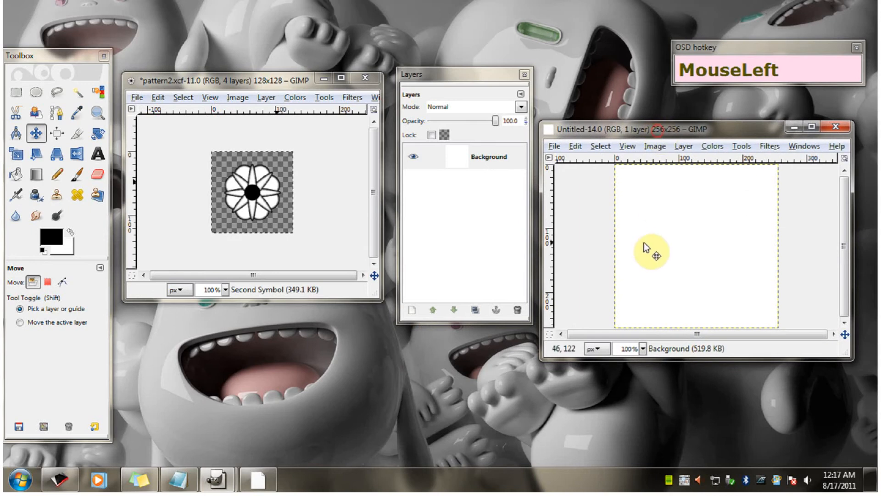
Step: Paste the copied pixels into the new image and turn the floating selection into a new layer
left_click(576, 147)
left_click(611, 261)
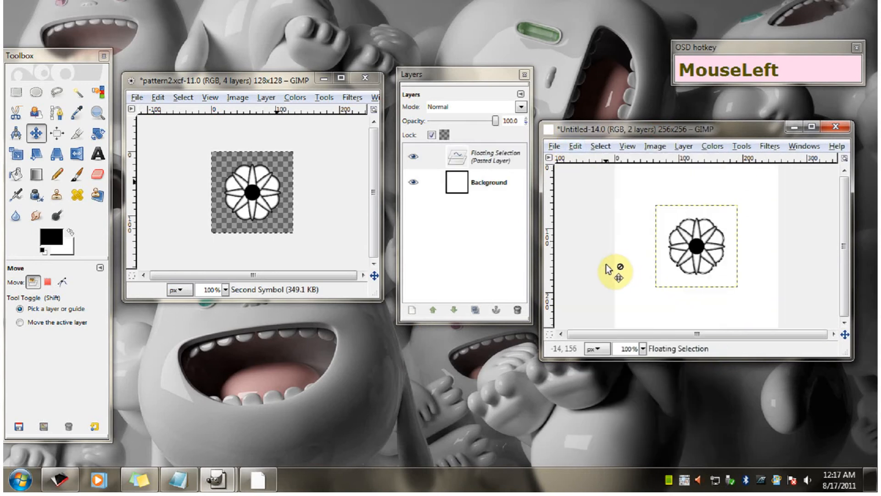
right_click(493, 158)
left_click(565, 30)
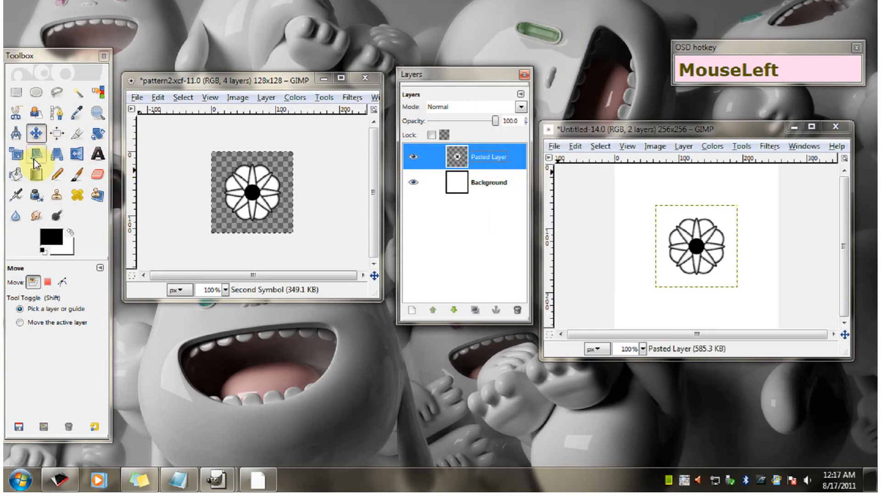
Step: Enlarge the new image window and rearrange it, the Layers dialog and the pattern2 window side by side
left_click(36, 135)
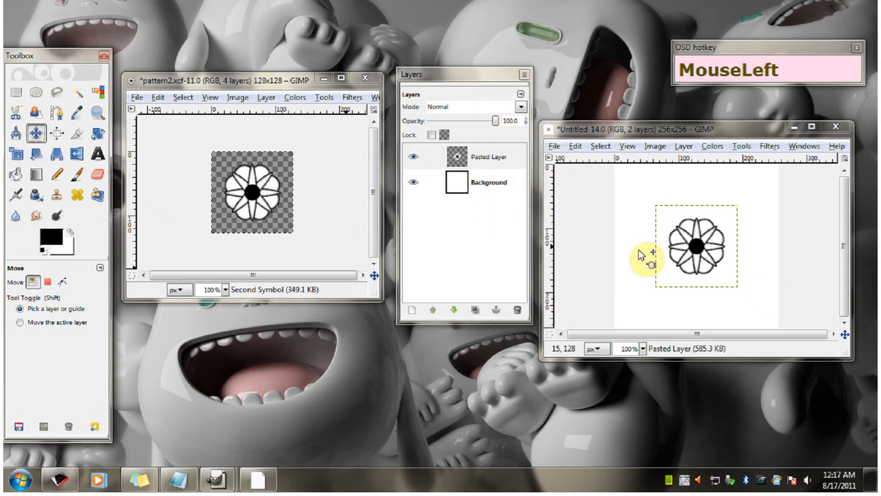
left_click(698, 250)
left_click(652, 288)
left_click(708, 246)
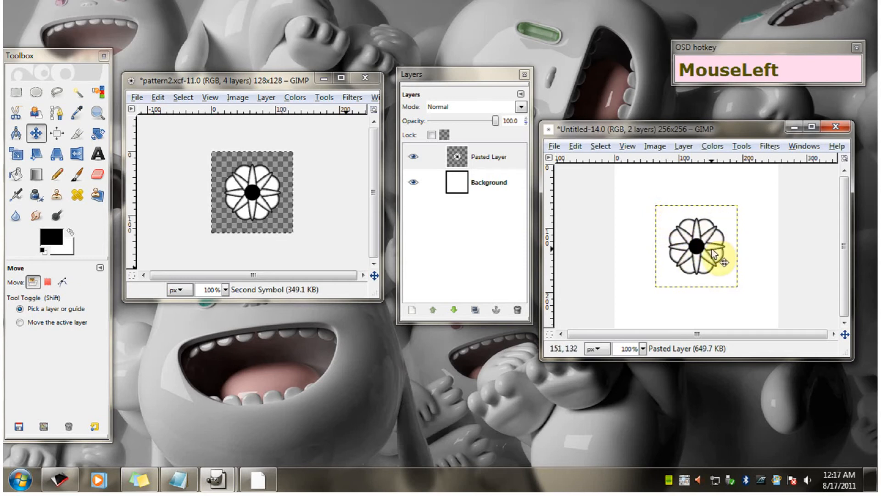
left_click_drag(849, 356, 865, 408)
mouse_move(689, 133)
left_mouse_down()
mouse_move(652, 131)
mouse_move(673, 138)
left_mouse_up()
left_click(698, 275)
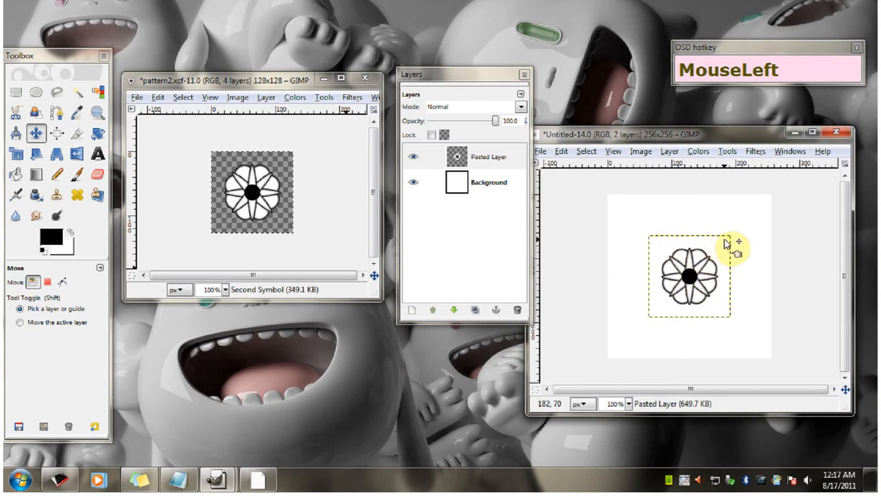
left_click(687, 272)
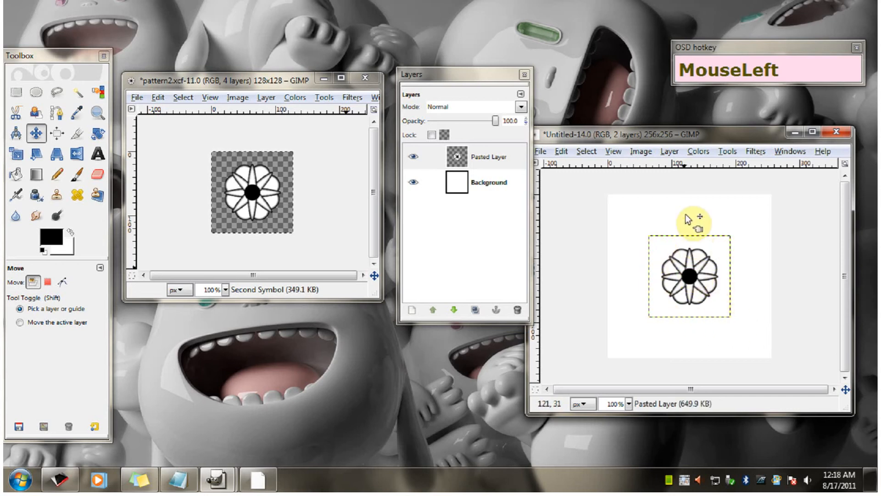
left_click_drag(477, 77, 452, 76)
left_click(691, 281)
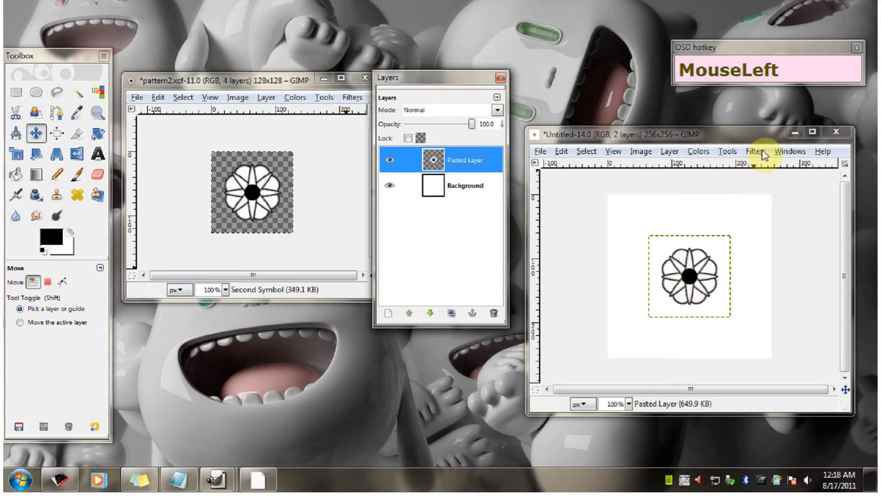
left_click_drag(635, 134, 623, 121)
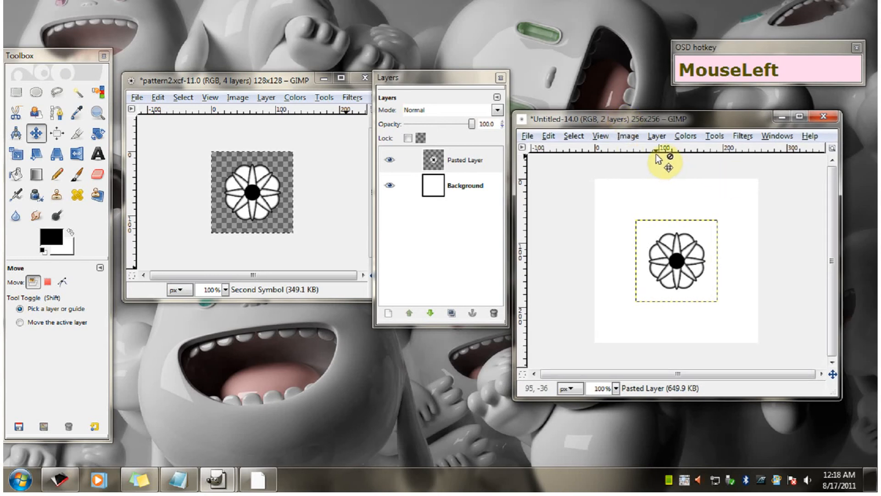
left_click_drag(605, 118, 607, 105)
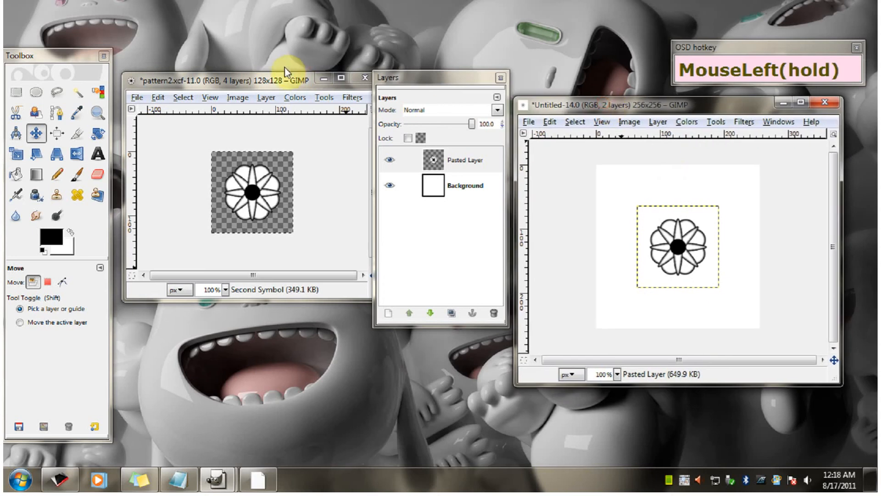
left_click_drag(277, 80, 255, 87)
left_click_drag(429, 78, 416, 79)
mouse_move(683, 110)
left_mouse_down()
mouse_move(661, 112)
mouse_move(668, 117)
left_mouse_up()
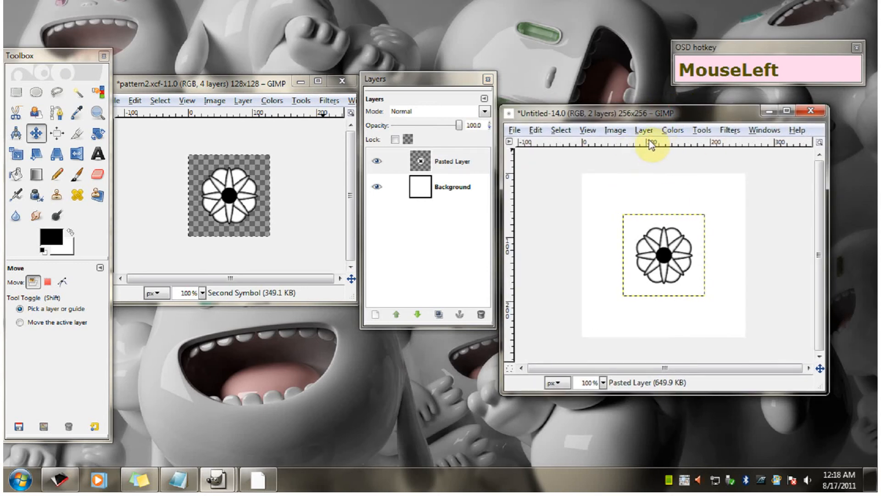
left_click_drag(607, 118, 612, 119)
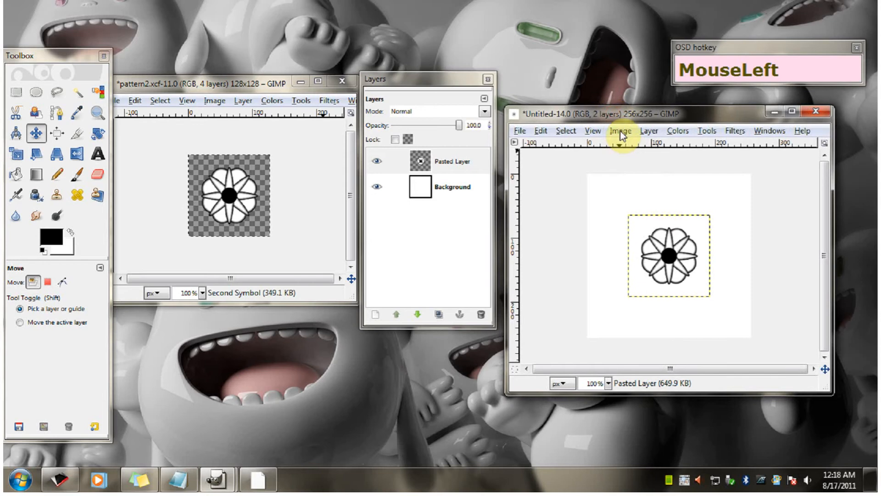
Step: Offset the pasted layer by 64 × 64 pixels with wrap around
left_click(621, 131)
left_click(621, 130)
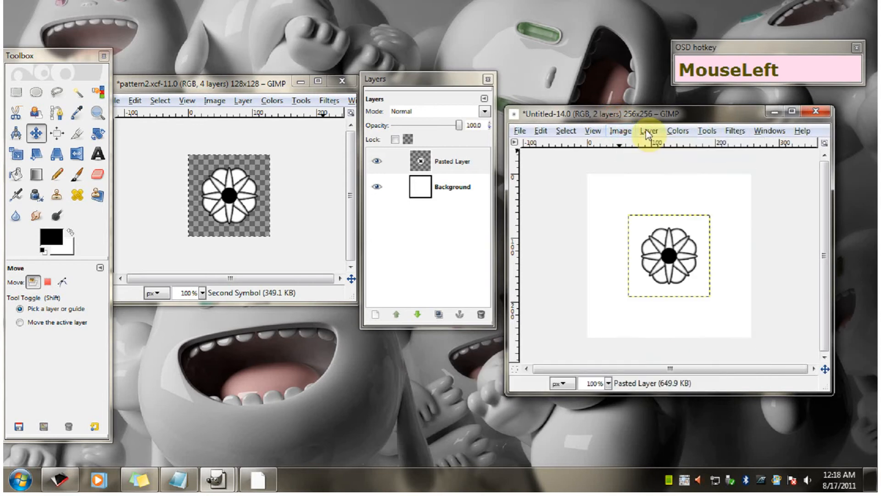
left_click(648, 133)
mouse_move(668, 272)
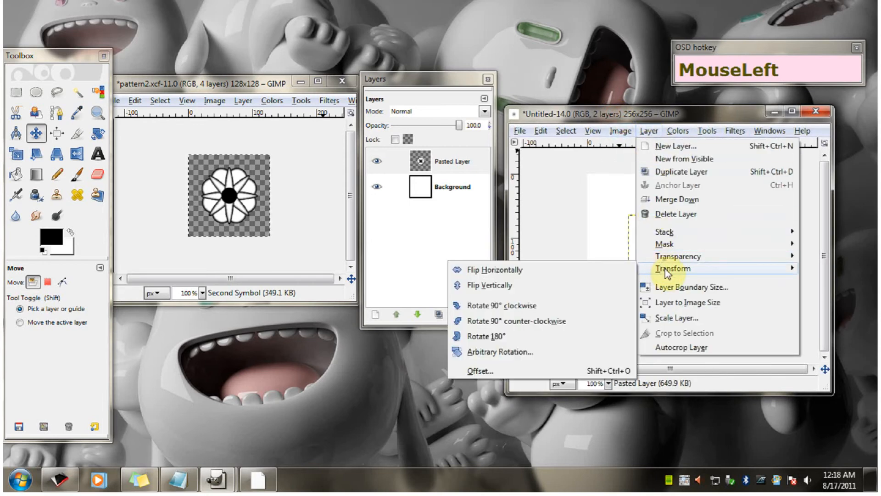
left_click(479, 371)
left_click_drag(231, 128, 483, 199)
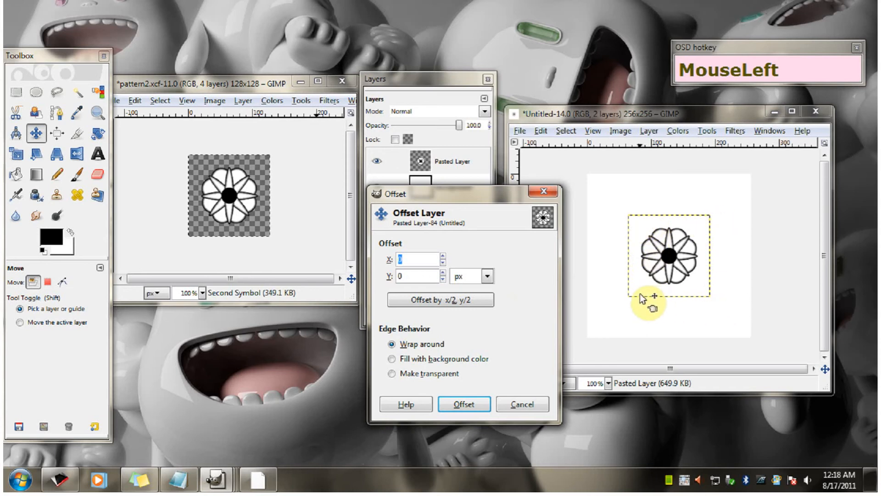
left_click(440, 303)
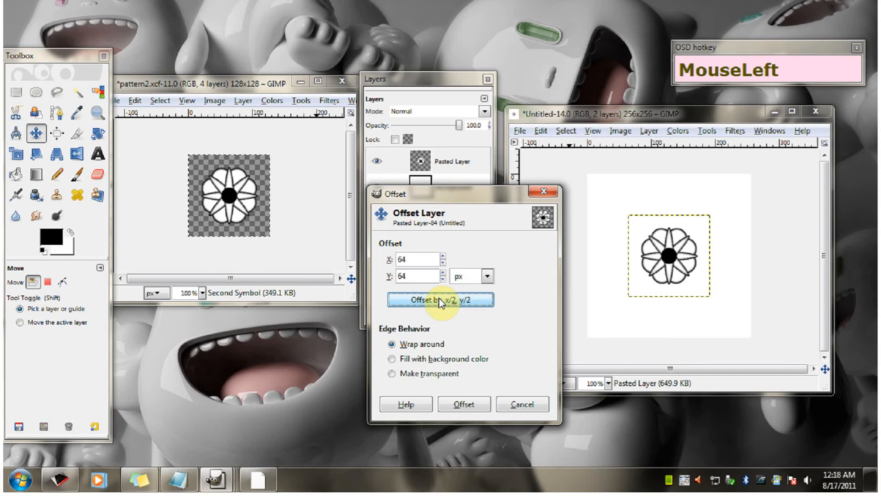
left_click(464, 404)
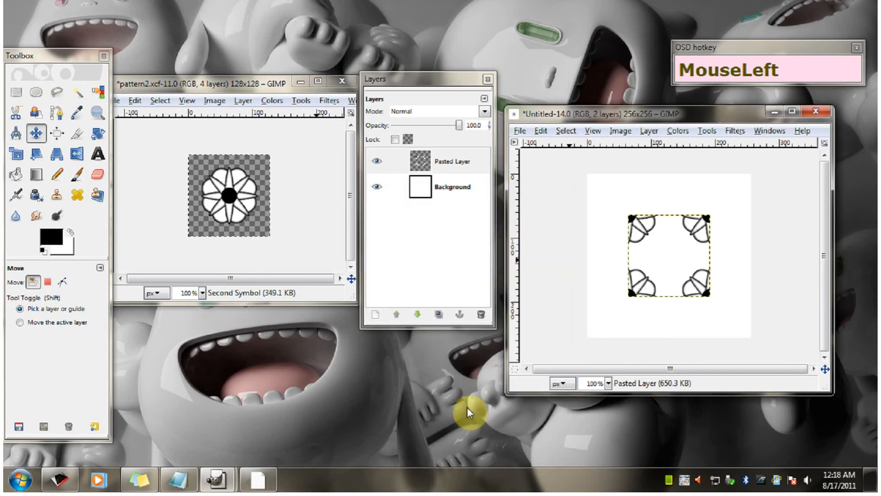
Step: Undo the layer offset
left_click(623, 270)
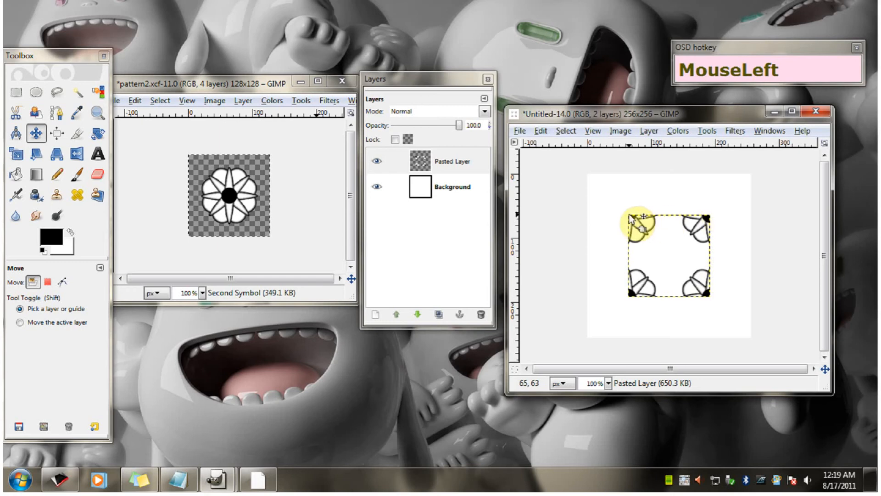
left_click(643, 221)
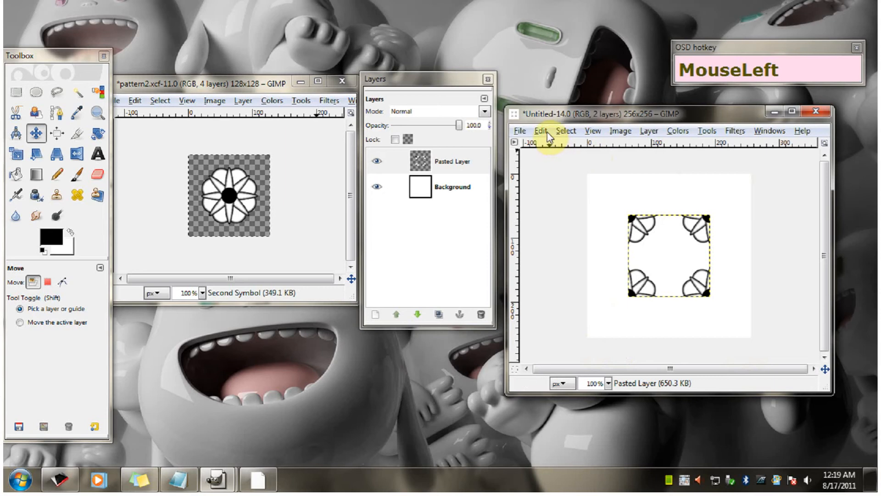
left_click_drag(547, 133, 552, 149)
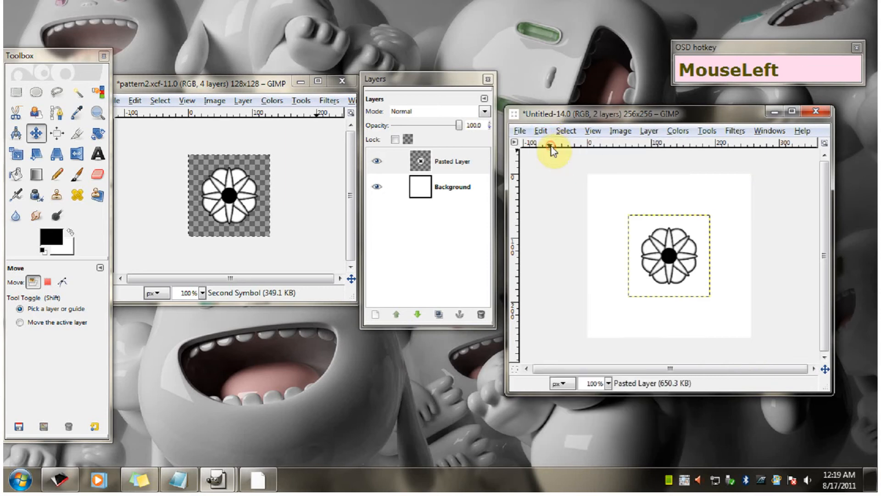
Step: Resize the pasted layer to the image size
left_click(457, 164)
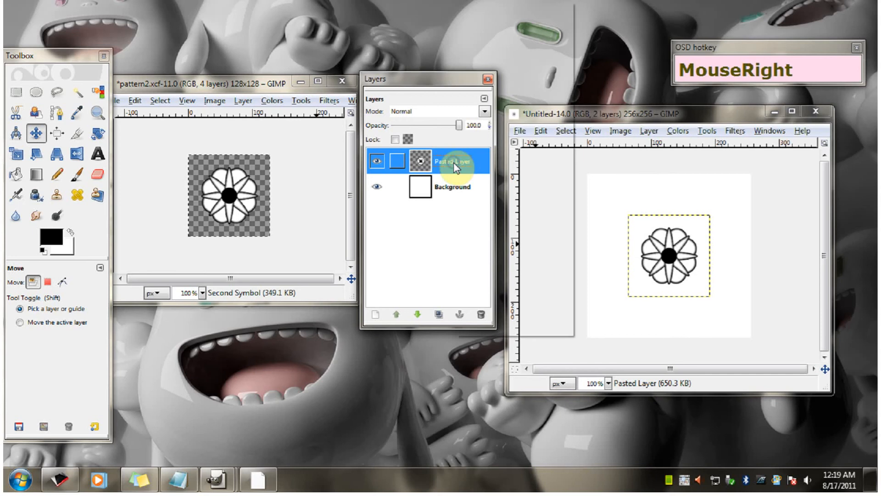
right_click(455, 166)
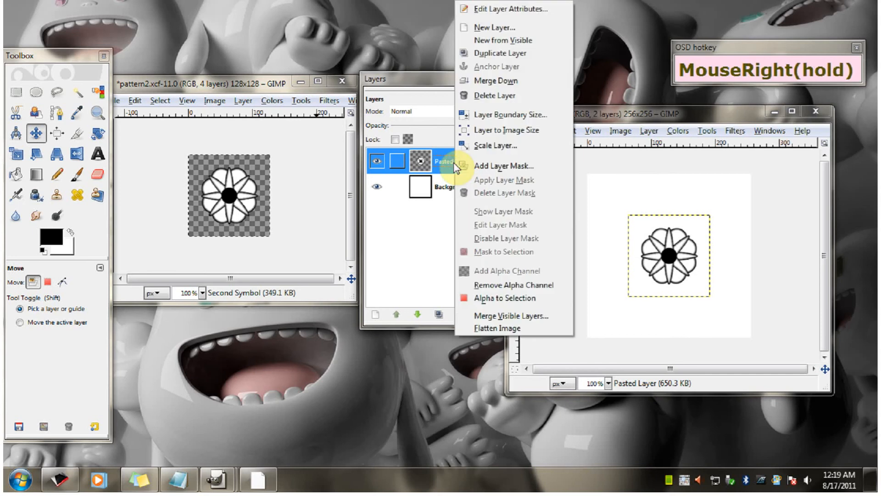
left_click(528, 131)
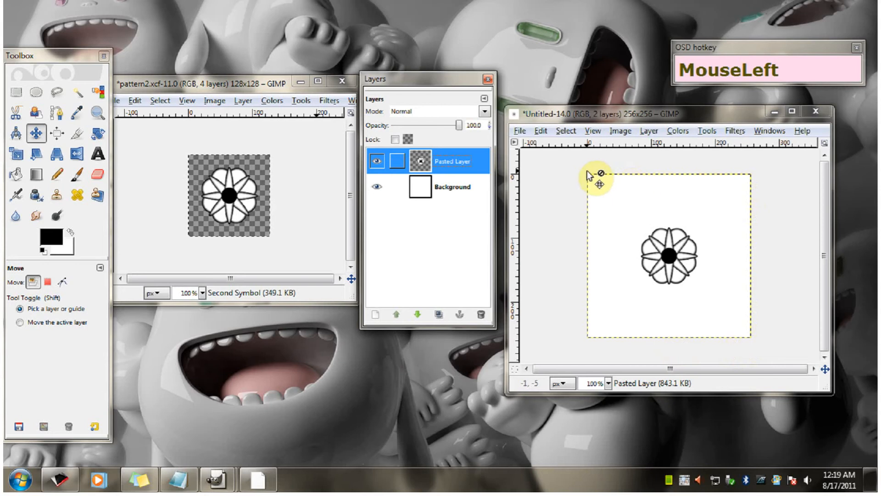
Step: Offset the pasted layer by 128 × 128 pixels with wrap around
left_click_drag(649, 131, 491, 372)
left_click_drag(127, 31, 484, 182)
left_click(447, 283)
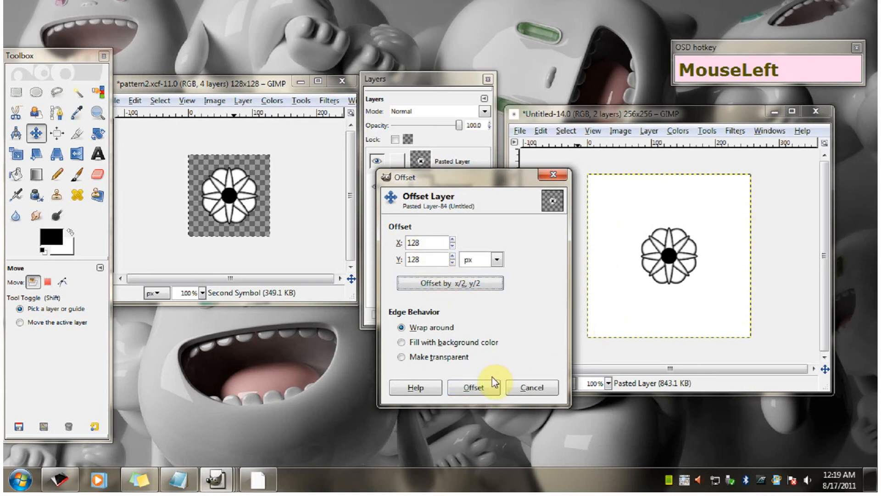
left_click(474, 388)
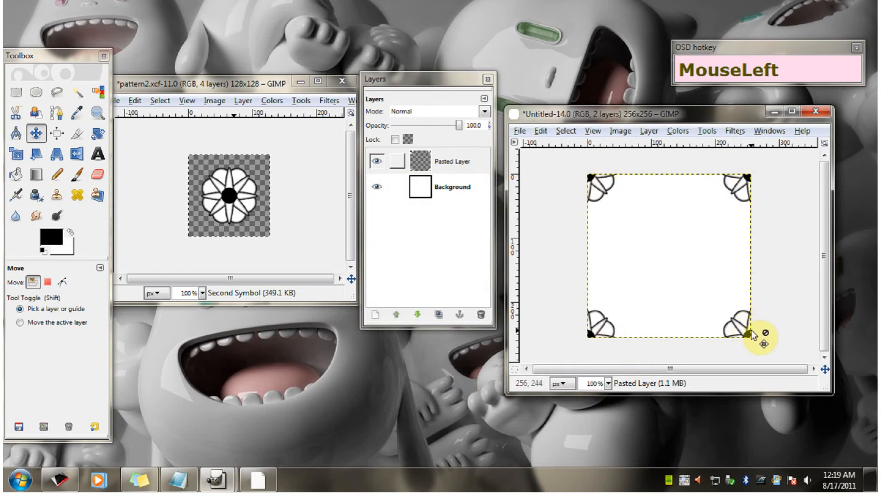
left_click(431, 145)
right_click(466, 164)
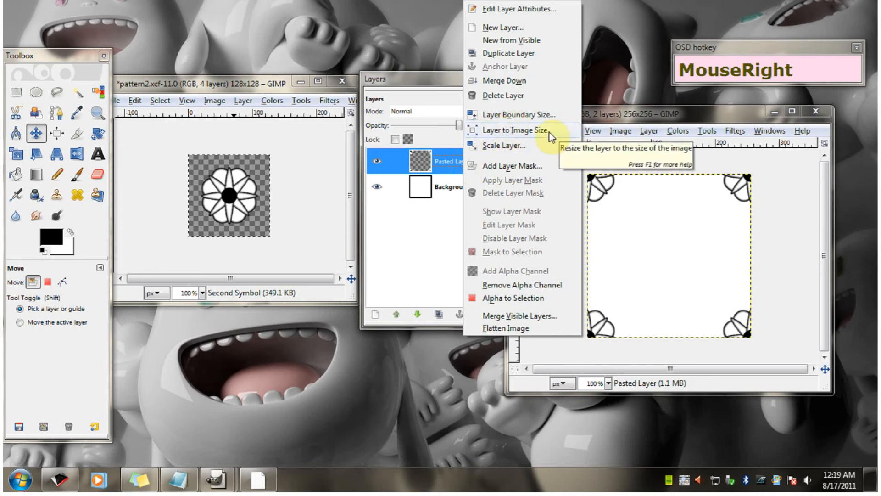
left_click(750, 339)
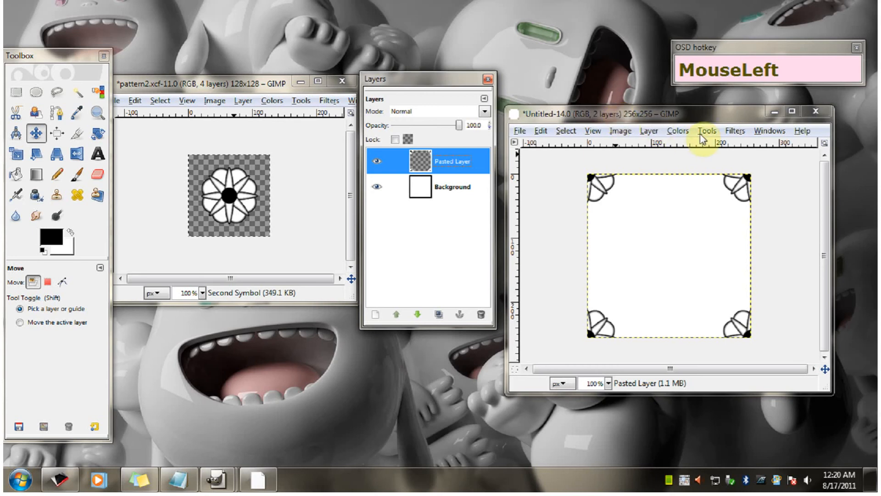
Step: Close the pattern2 image window, discarding its changes
left_click_drag(714, 114, 695, 115)
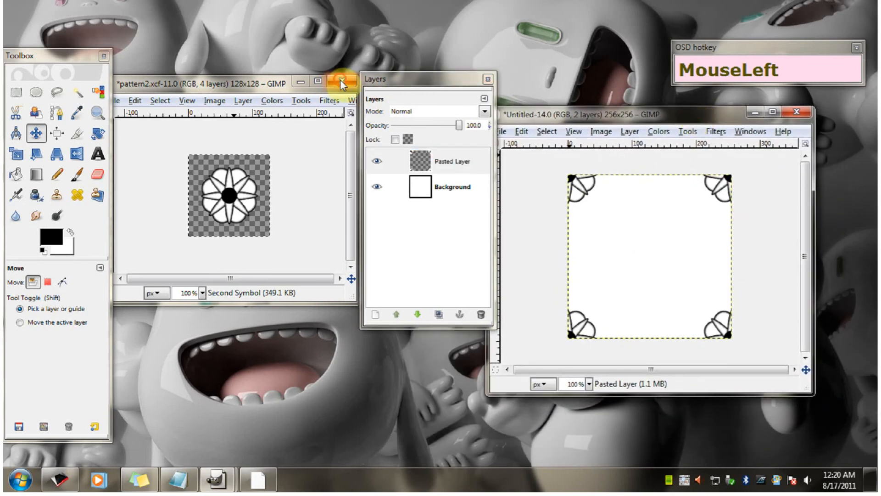
left_click(341, 82)
left_click(238, 249)
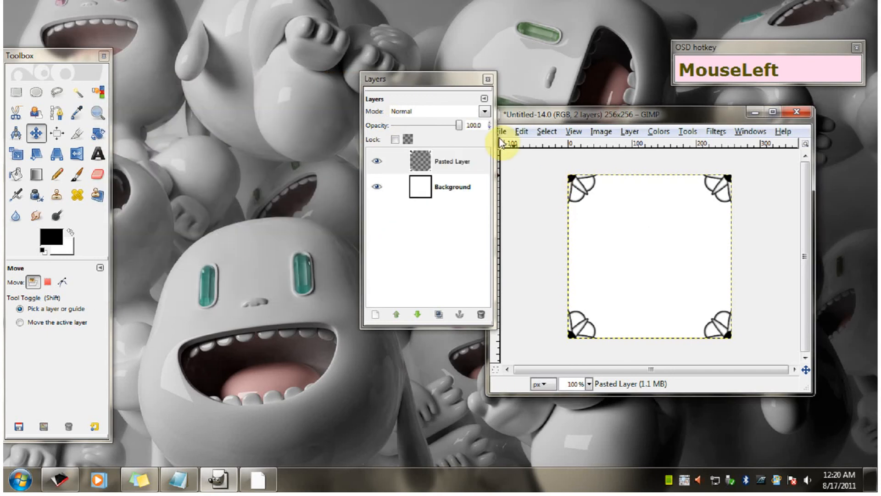
Step: Open pattern1.xcf and arrange its window beside the Layers dialog
left_click(501, 133)
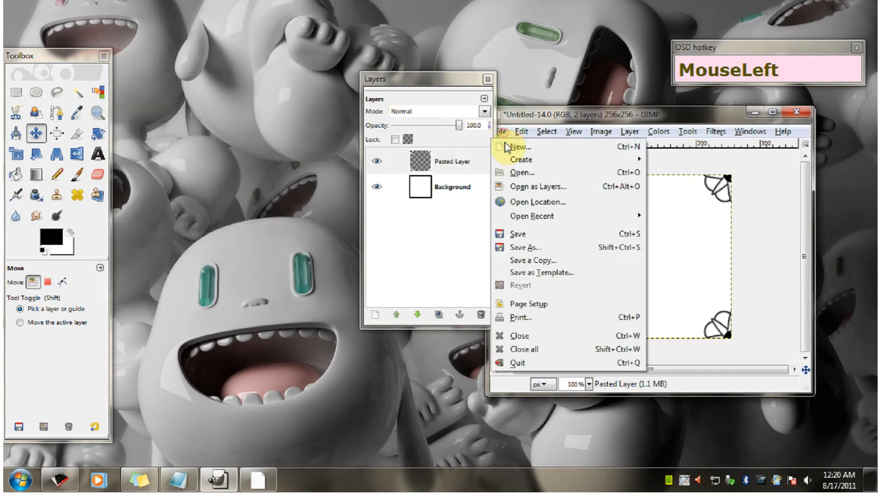
left_click(531, 177)
left_click(262, 142)
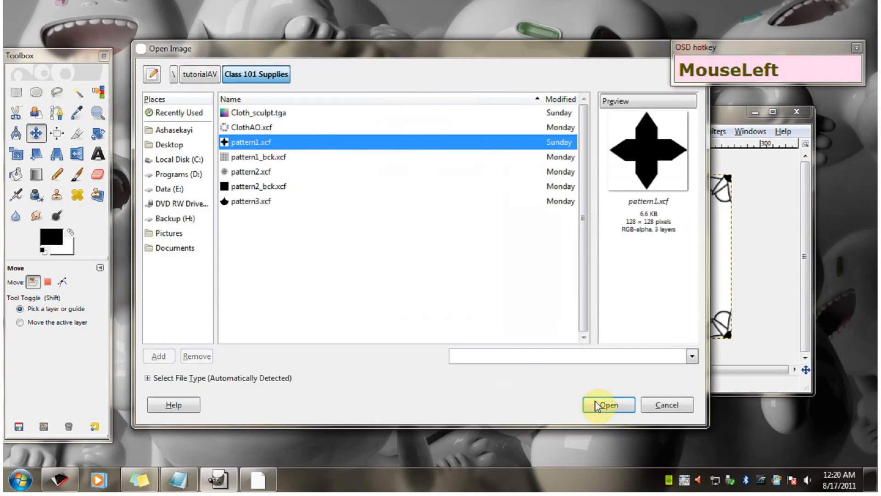
left_click(609, 405)
left_click_drag(247, 60, 232, 124)
left_click_drag(351, 165, 238, 165)
left_click_drag(140, 117, 247, 92)
left_click_drag(295, 243, 290, 278)
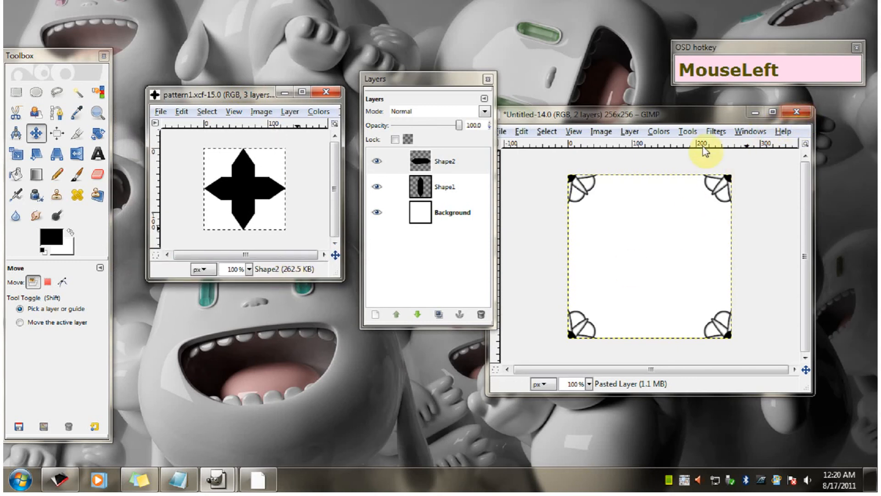
Step: Delete the pasted layer from the untitled image, leaving only the Background
left_click(650, 116)
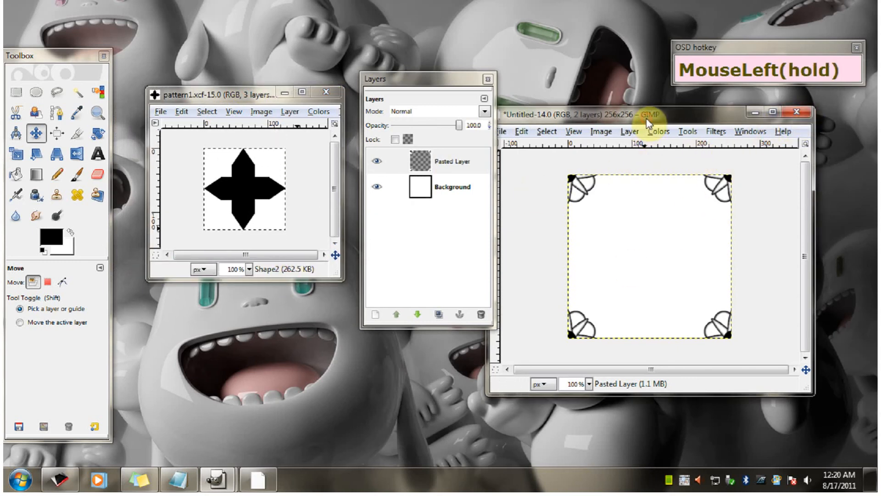
left_click(449, 166)
left_click(481, 316)
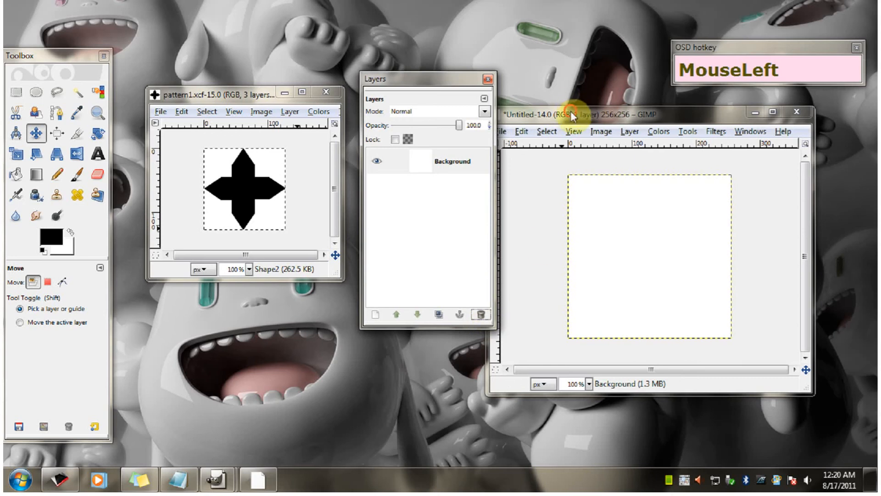
Step: Rearrange the untitled image window, Layers dialog and pattern1 window side by side
left_click_drag(571, 115, 595, 99)
left_click_drag(441, 81, 422, 96)
left_click_drag(574, 101, 555, 94)
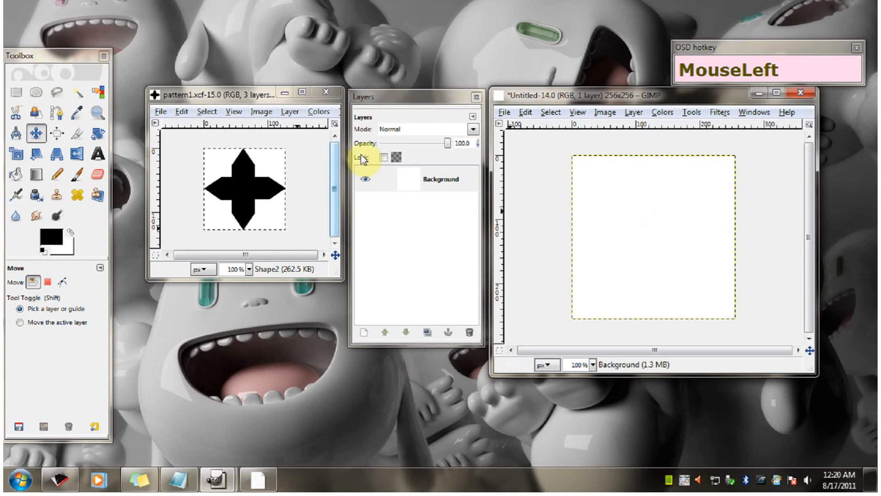
left_click(240, 97)
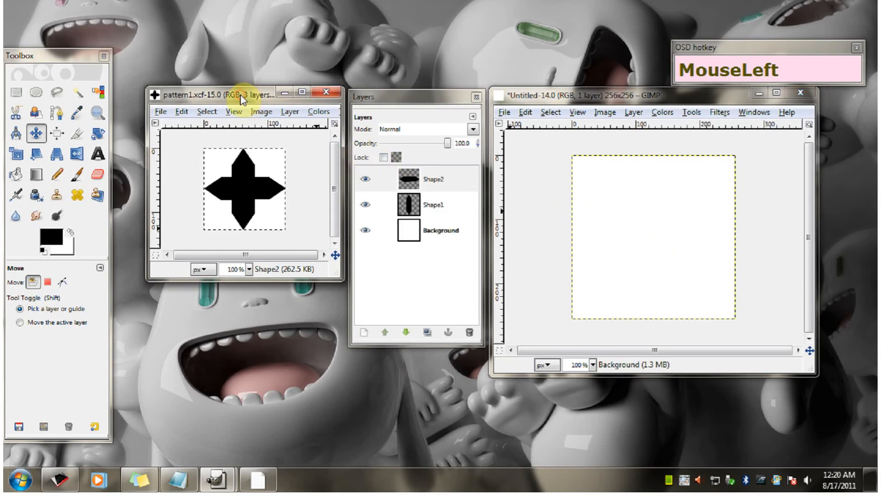
left_click_drag(227, 88, 244, 107)
left_click(434, 179)
left_click_drag(434, 179, 414, 183)
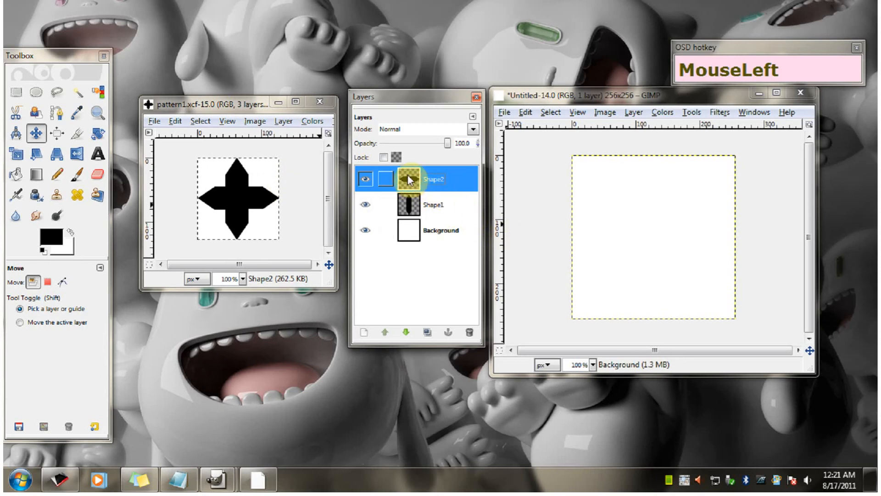
Step: Toggle the Background and Shape1 layers' visibility in pattern1 to inspect each shape, then restore them and select Shape2
left_click(406, 231)
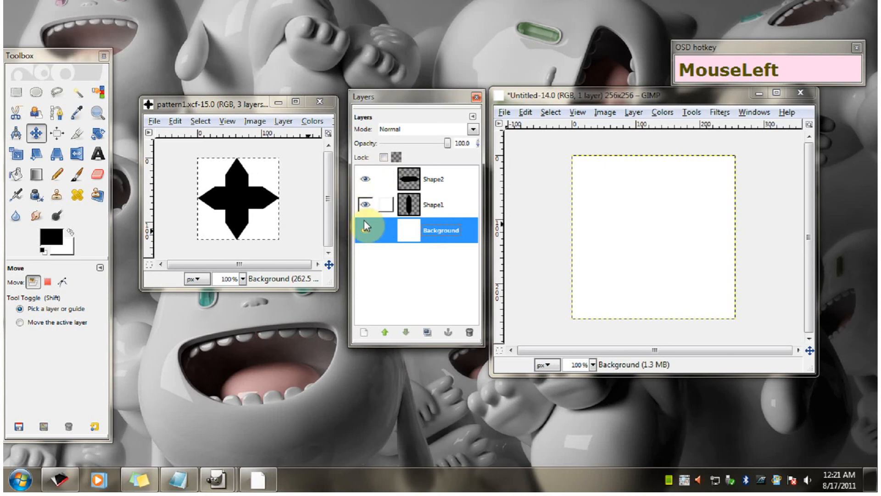
left_click_drag(388, 233, 250, 172)
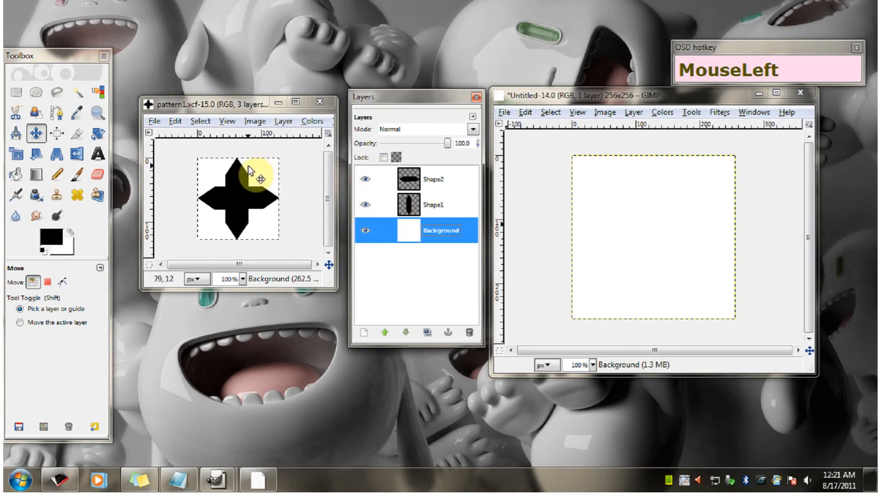
left_click(366, 230)
left_click_drag(368, 235, 449, 234)
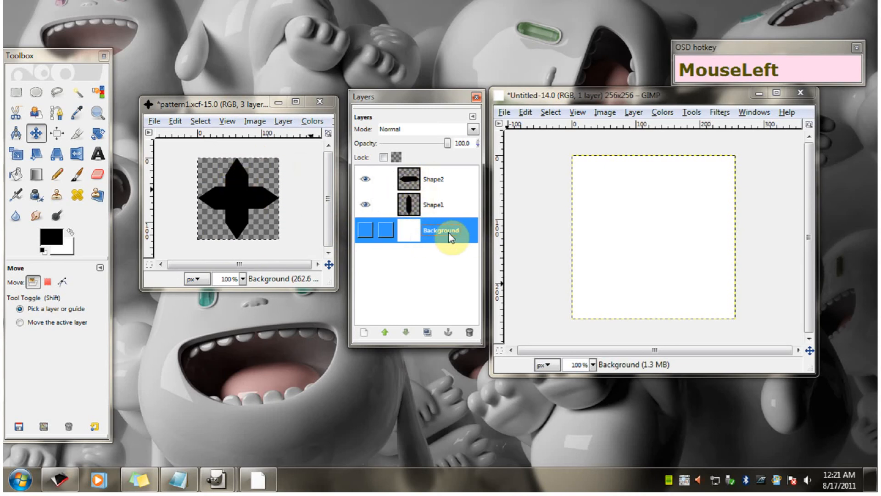
left_click(365, 206)
left_click(407, 181)
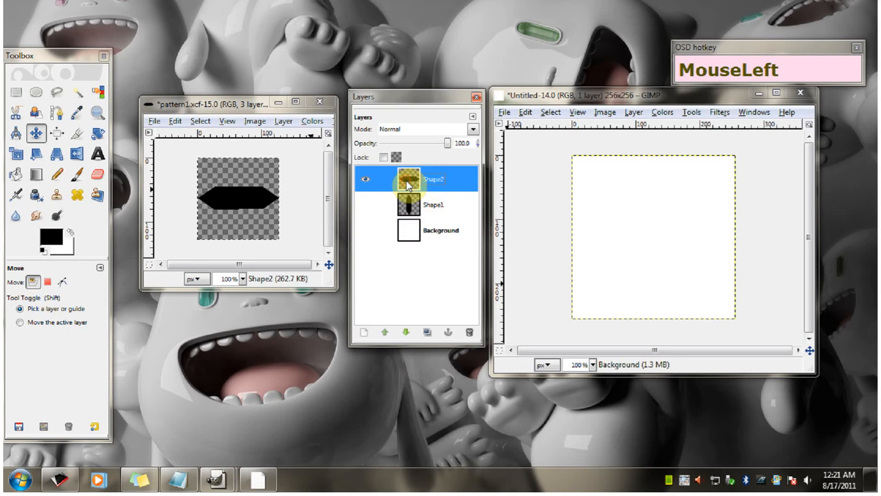
left_click(250, 205)
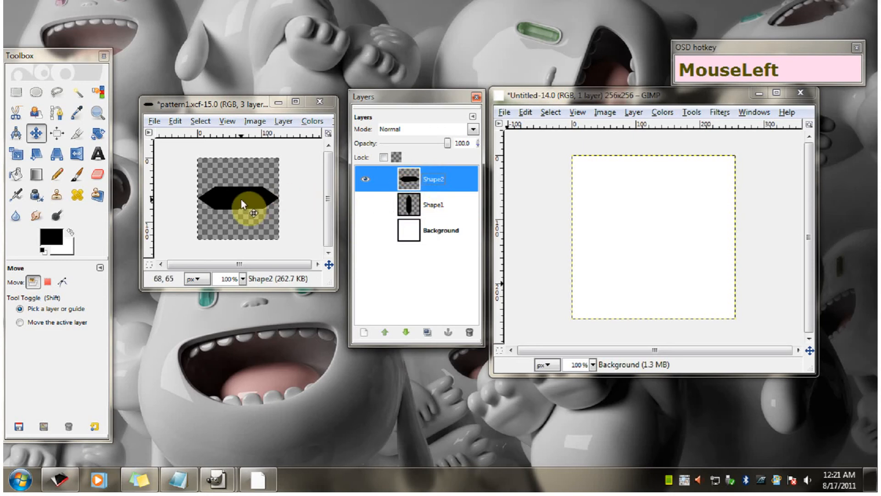
left_click(365, 205)
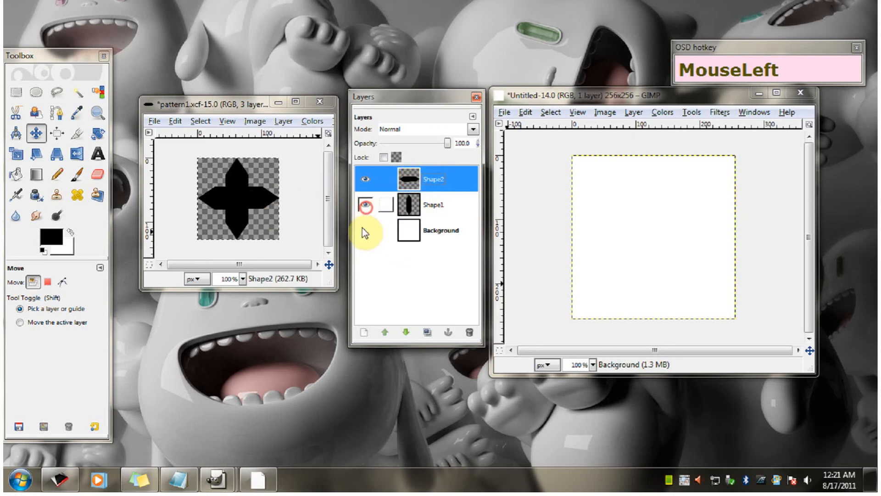
left_click(362, 232)
left_click(409, 229)
left_click_drag(477, 239, 422, 178)
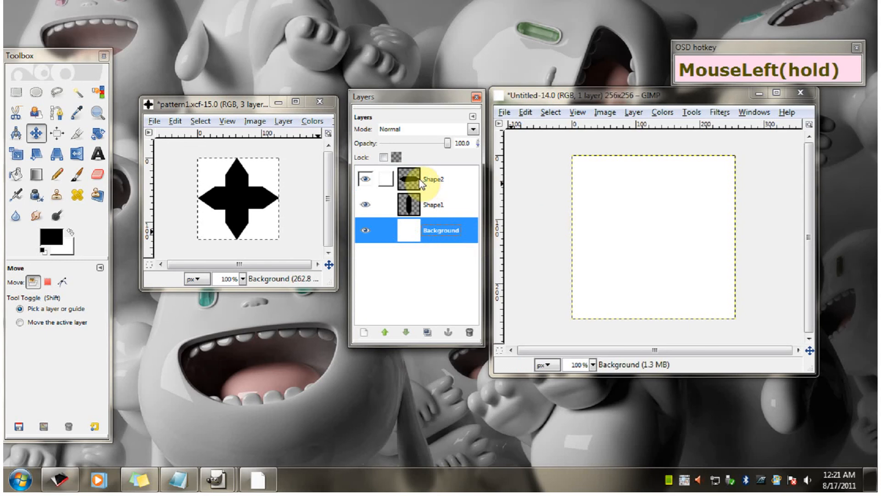
left_click(414, 180)
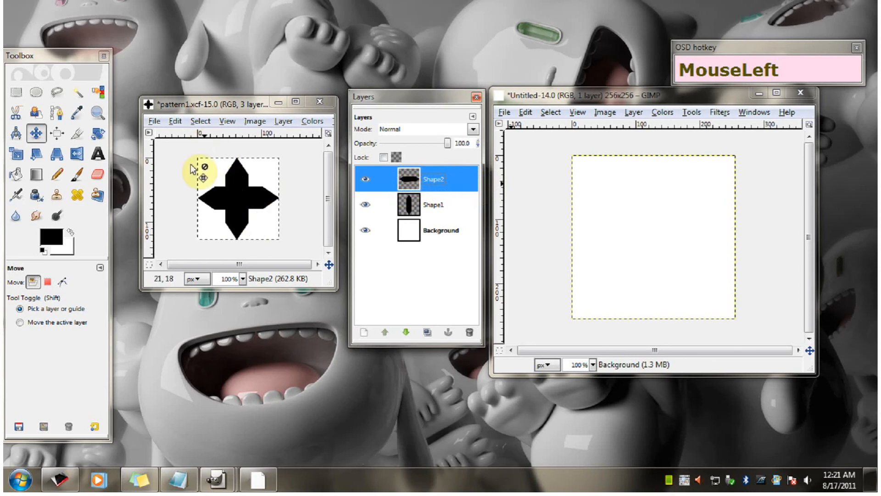
Step: Copy the Shape2 layer and paste it as a new pattern named My Pattern965 with file name mypattern96
left_click(175, 121)
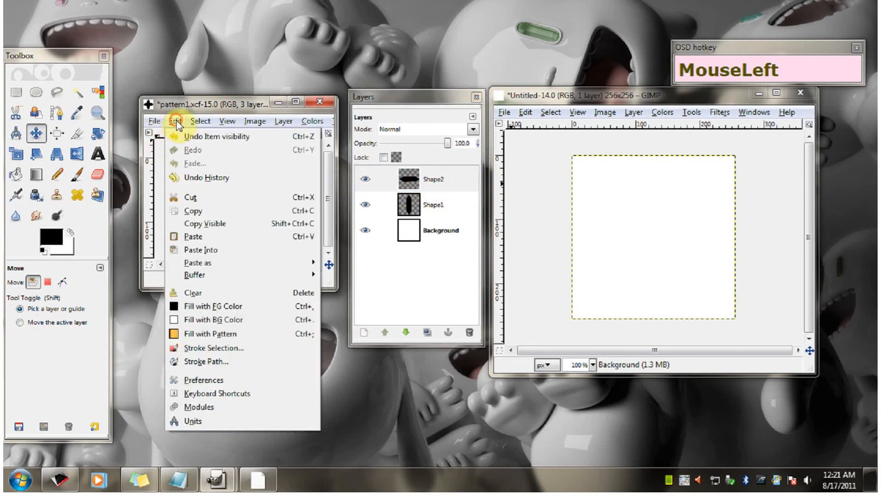
left_click(209, 212)
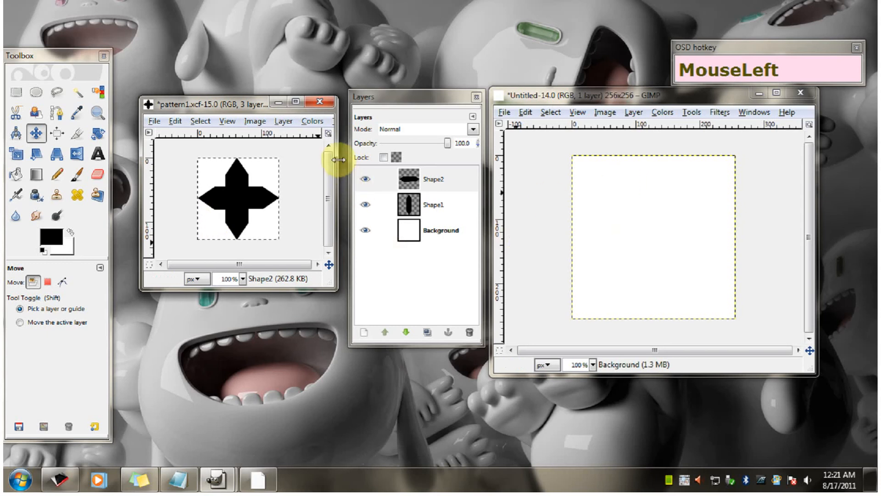
left_click(177, 123)
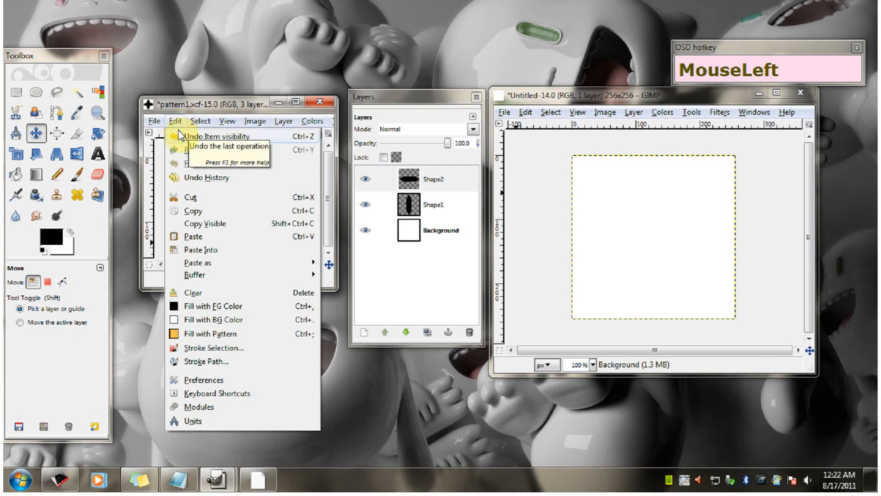
mouse_move(201, 262)
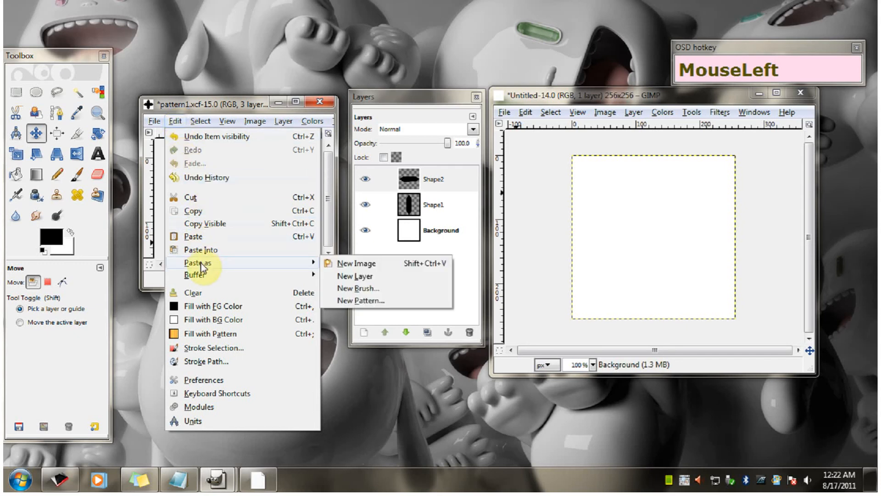
left_click(380, 301)
left_click(179, 97)
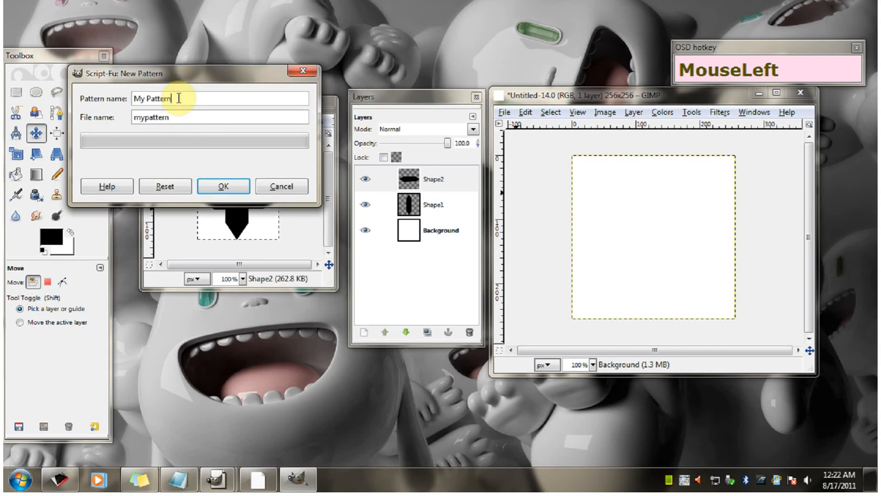
type("965")
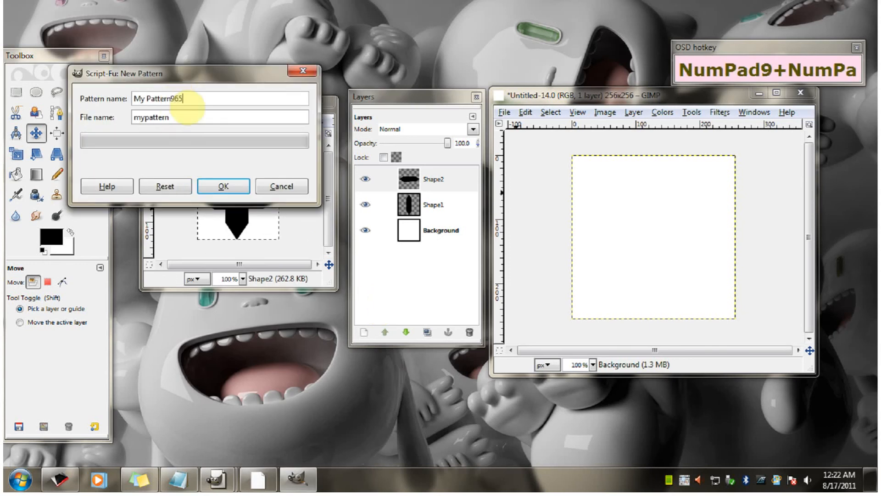
left_click(188, 118)
type("96")
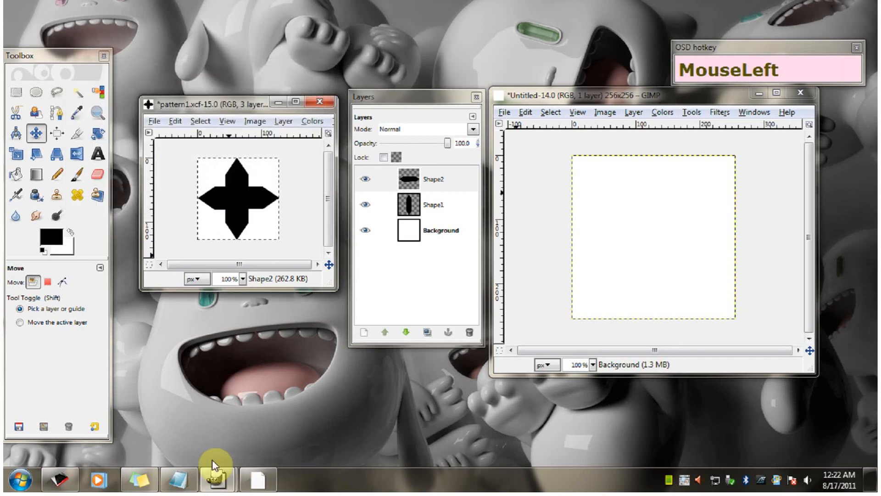
left_click(228, 482)
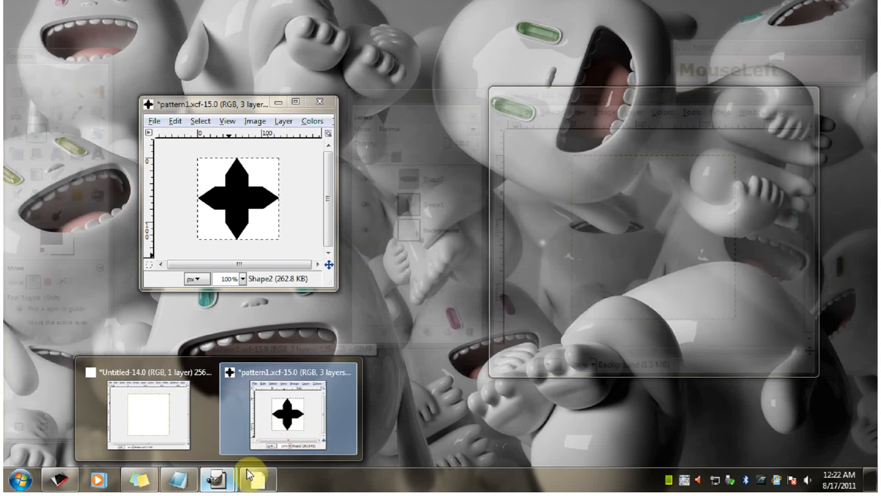
left_click(252, 479)
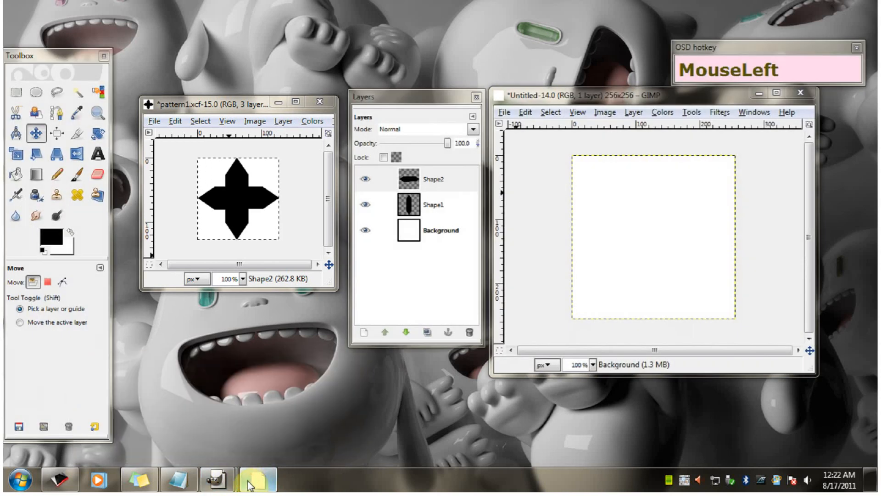
mouse_move(223, 481)
left_click(265, 397)
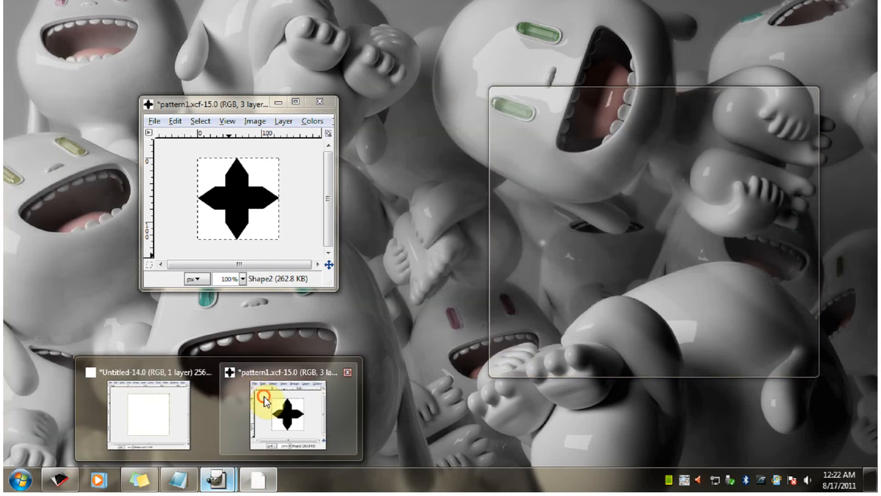
mouse_move(215, 480)
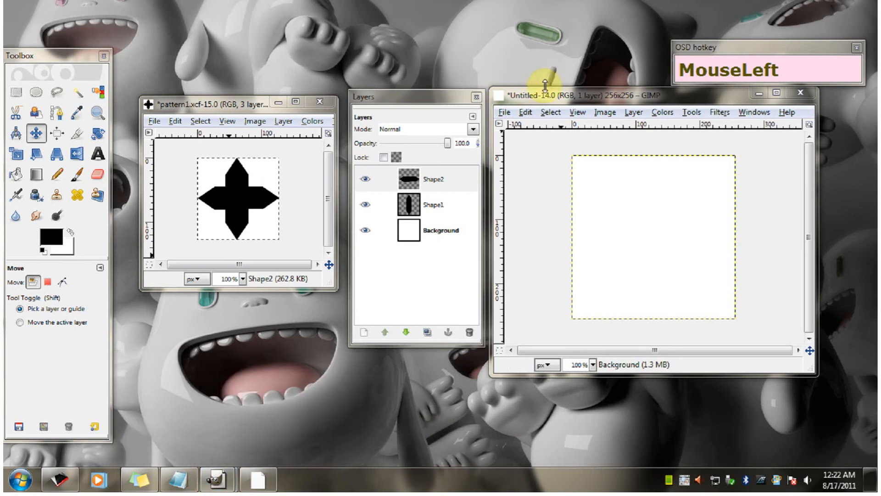
Step: Fill the untitled image's Background with the new pattern
left_click_drag(557, 93, 545, 139)
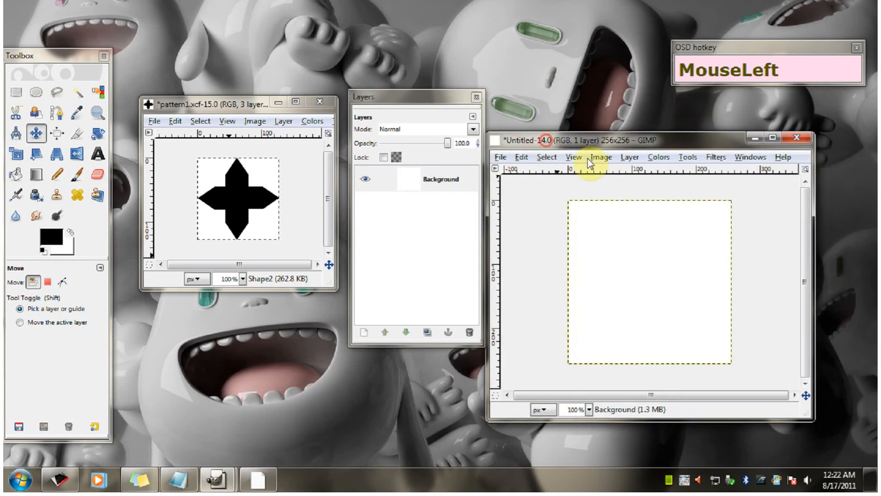
left_click(547, 157)
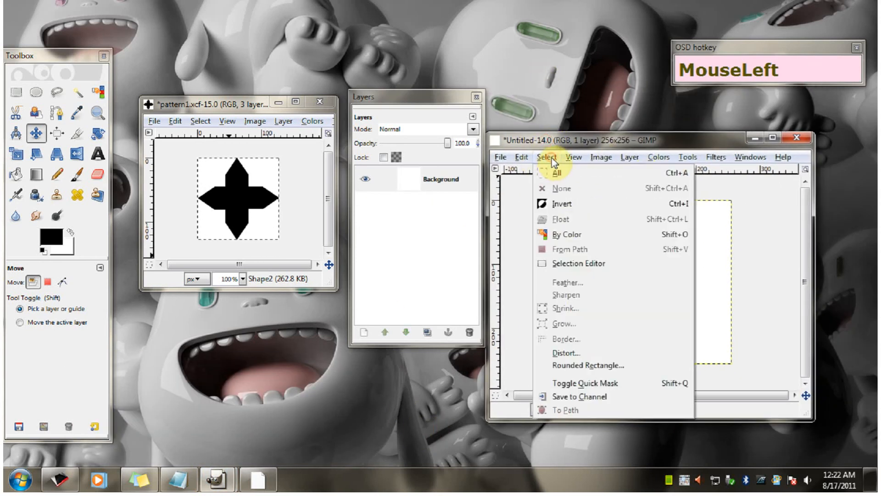
mouse_move(527, 163)
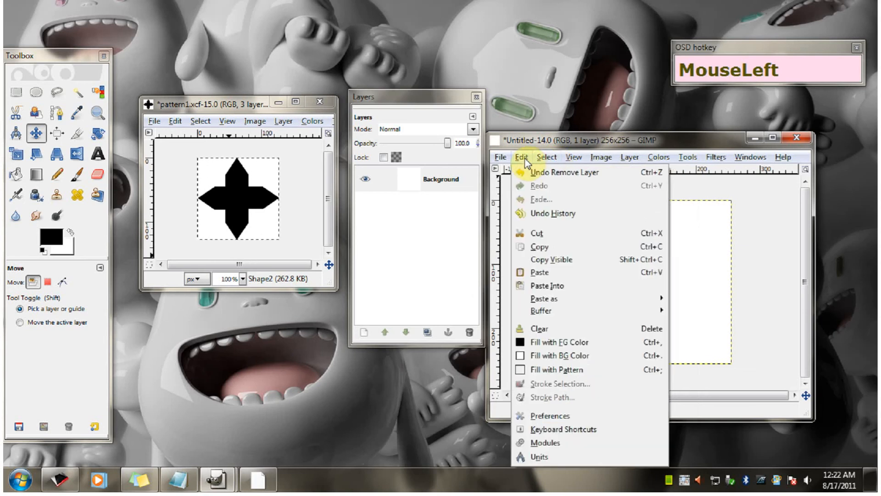
mouse_move(566, 304)
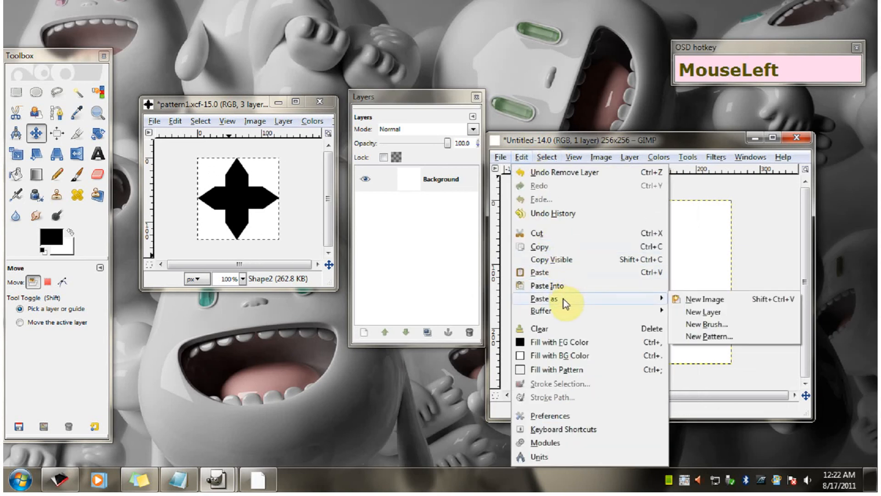
left_click(579, 370)
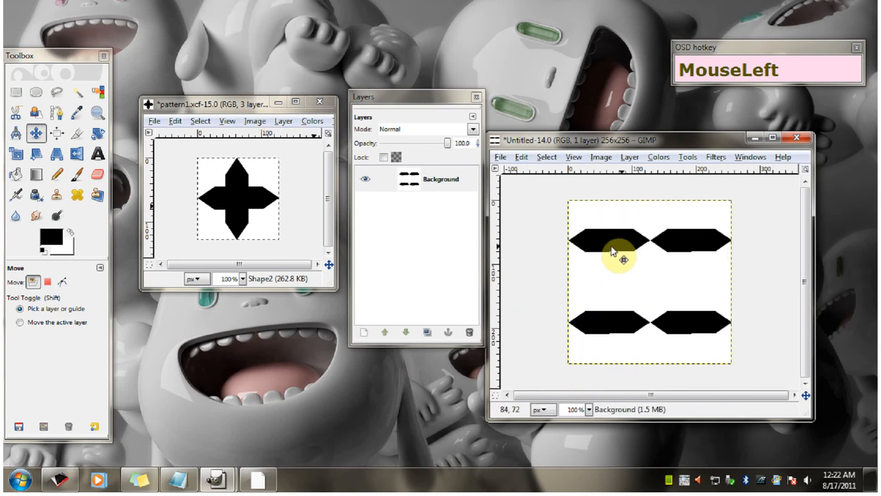
left_click(247, 105)
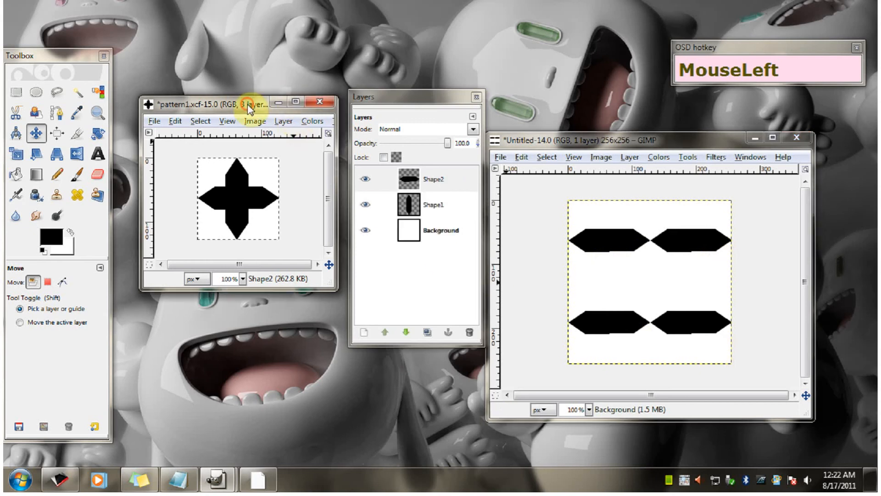
left_click(410, 180)
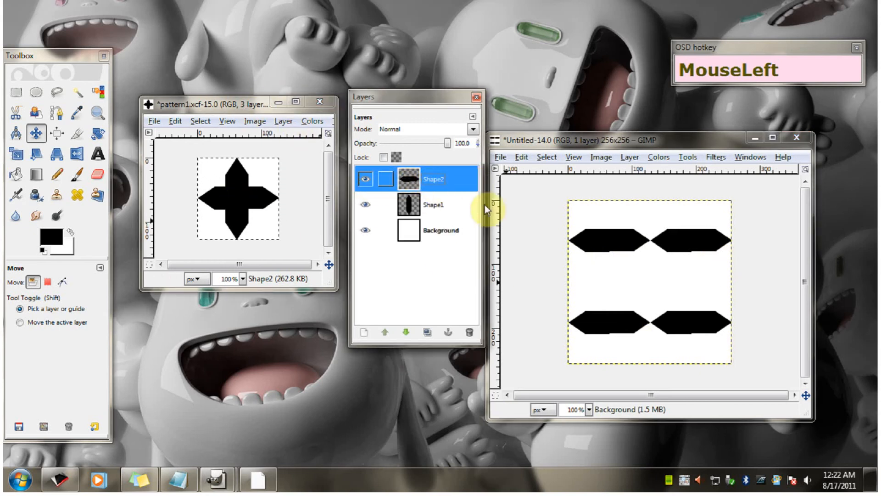
left_click(626, 244)
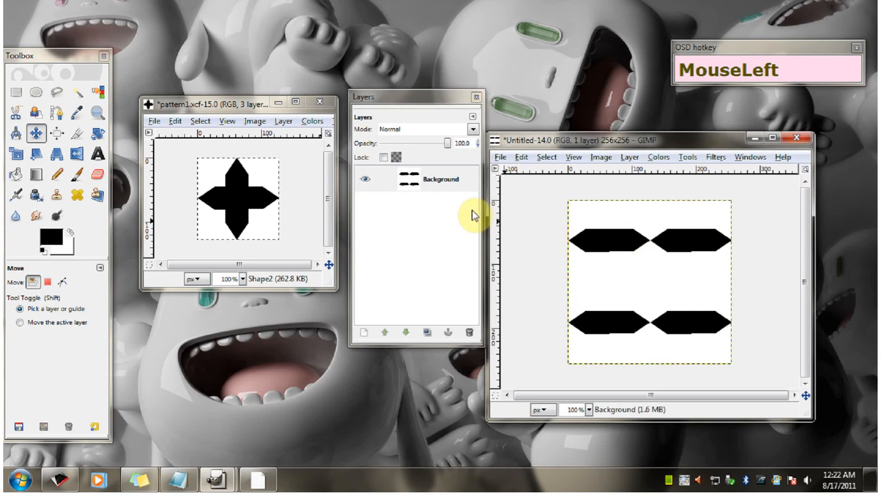
Step: Select the Shape2 layer in pattern1 with all layers visible and copy the visible image
left_click(234, 105)
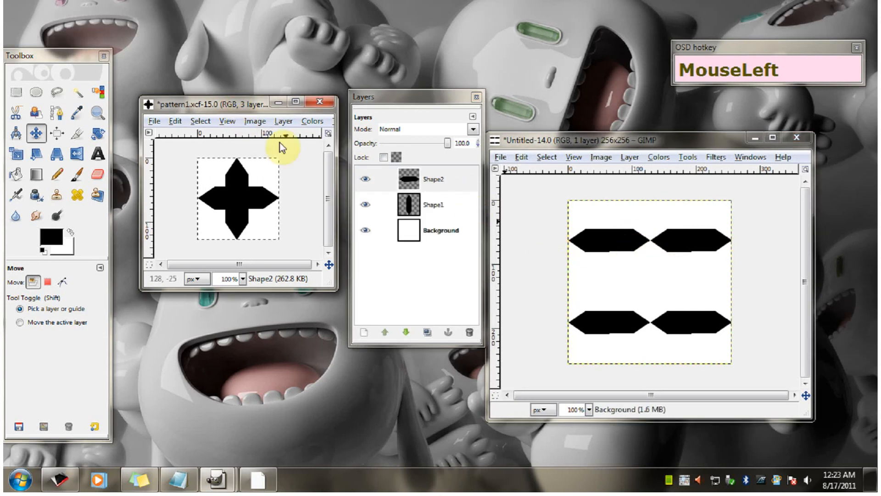
left_click(459, 182)
left_click(427, 202)
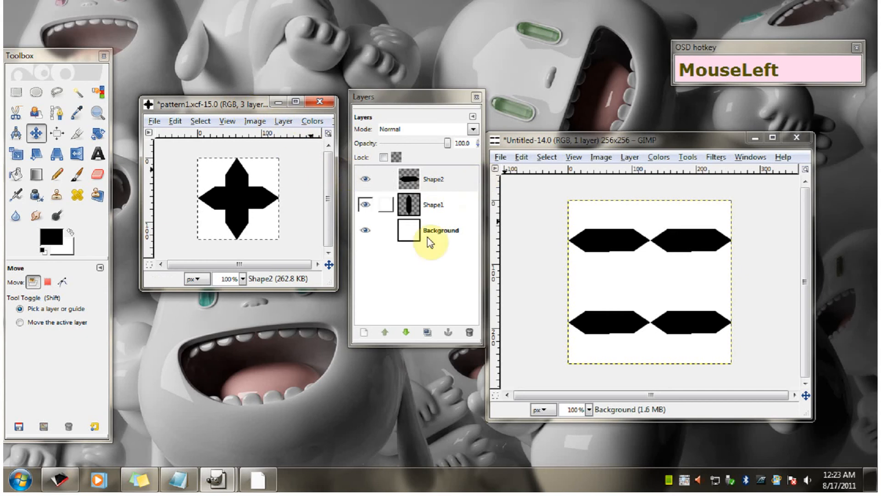
left_click(406, 178)
left_click_drag(159, 122, 189, 322)
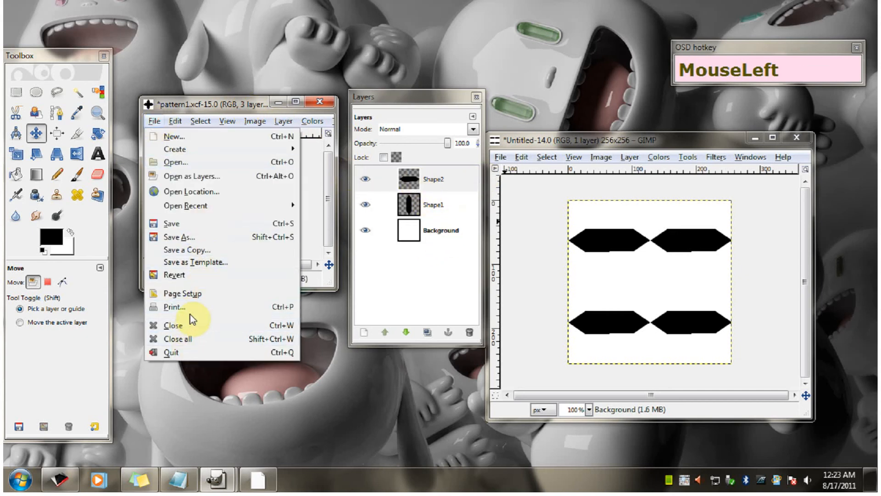
mouse_move(177, 118)
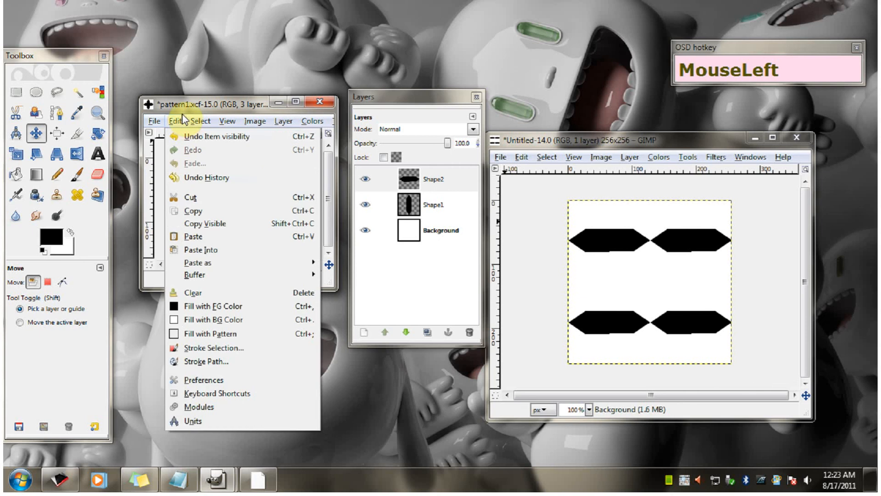
left_click(205, 225)
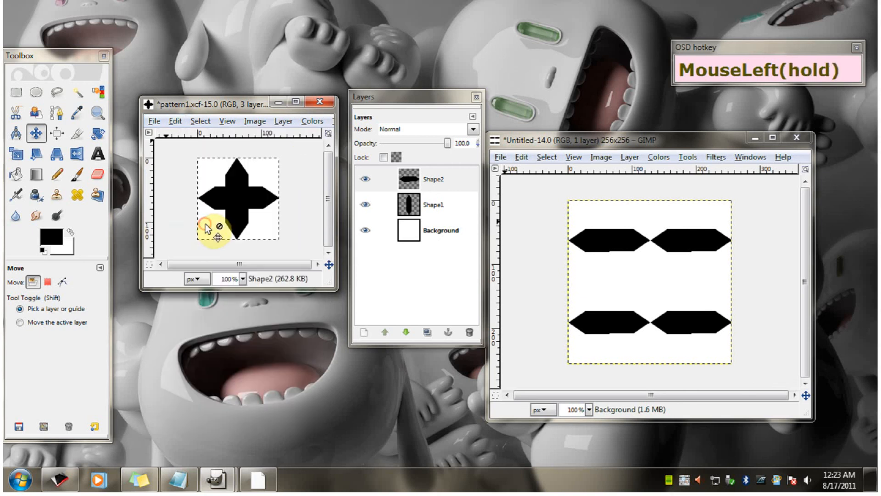
left_click(601, 141)
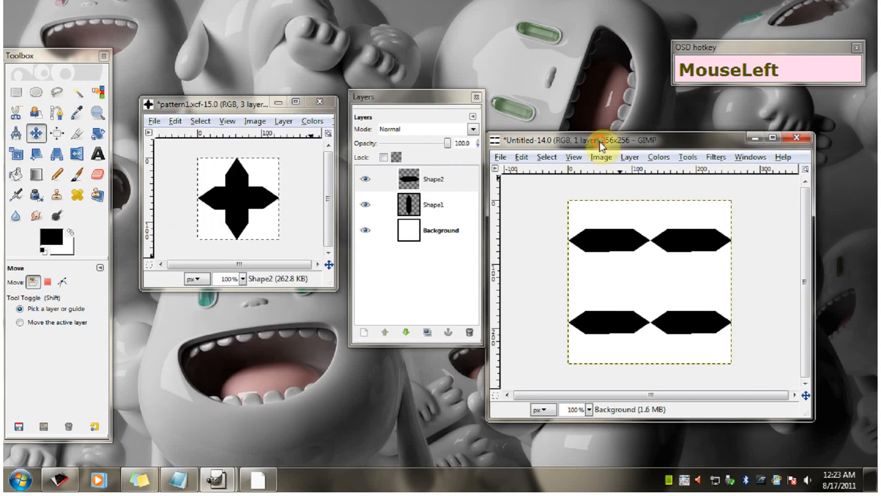
left_click(521, 158)
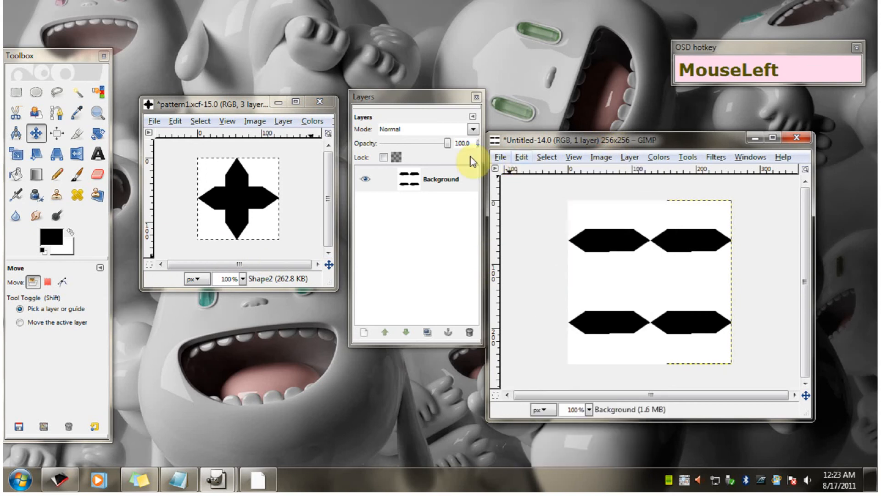
Step: Paste the copy as a new pattern named My Pattern9657 with file name mypattern9657
left_click(188, 112)
left_click_drag(154, 120, 190, 284)
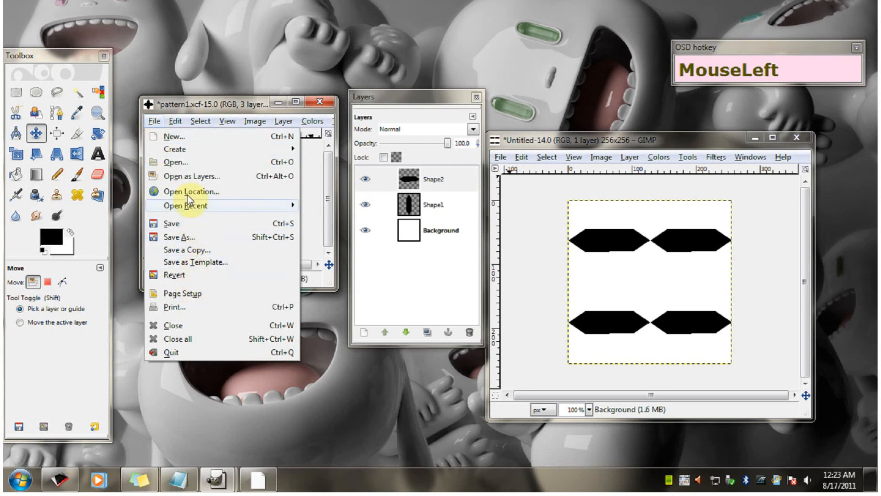
mouse_move(170, 123)
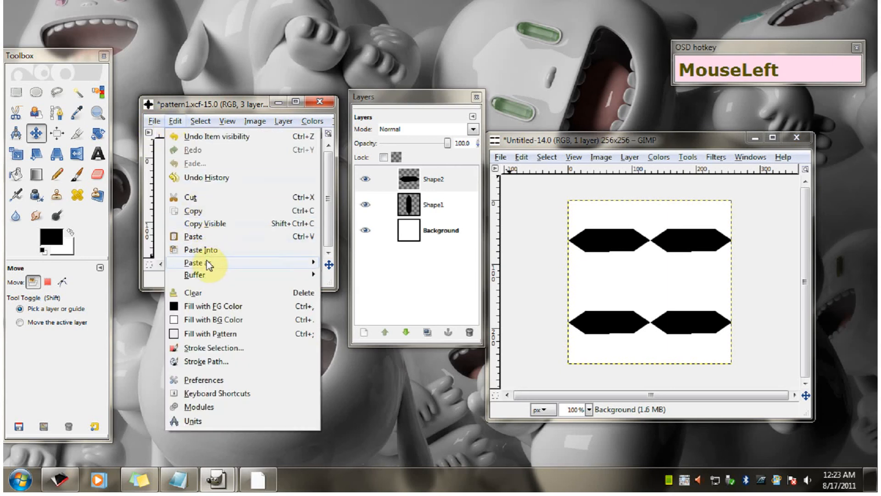
mouse_move(209, 264)
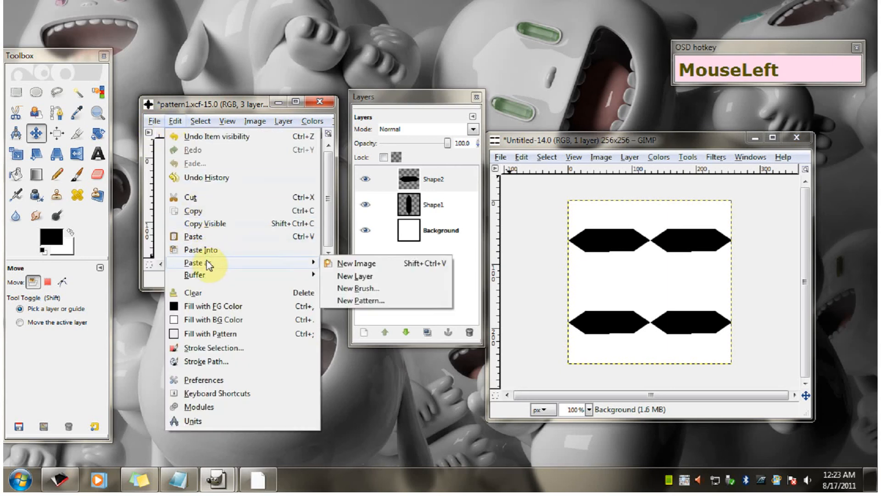
left_click(370, 301)
left_click_drag(215, 94, 305, 262)
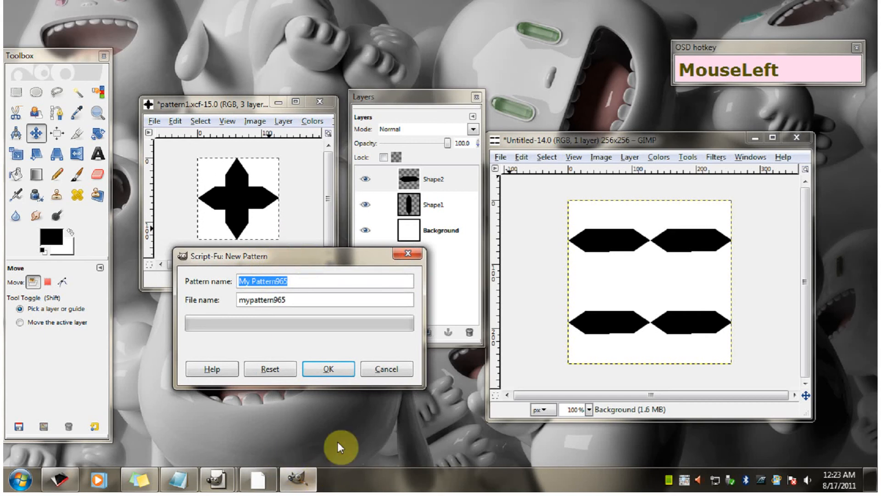
left_click_drag(301, 258, 323, 261)
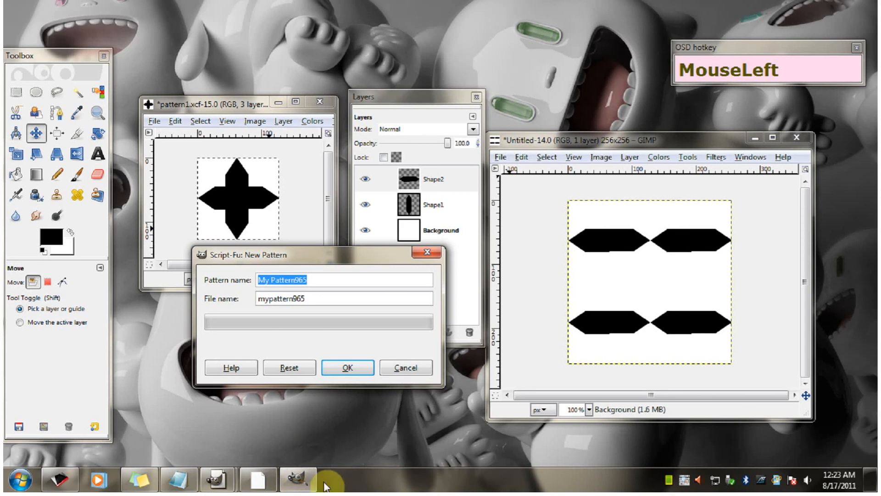
left_click(301, 487)
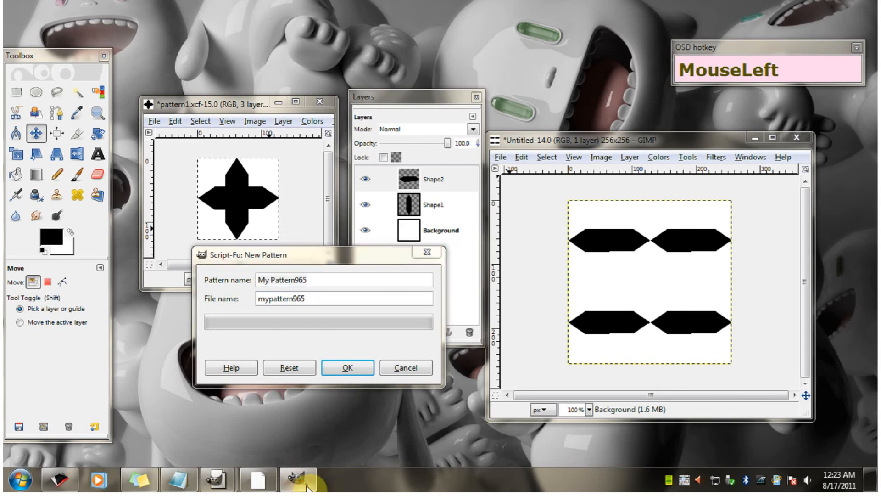
left_click_drag(290, 259, 332, 290)
left_click(334, 288)
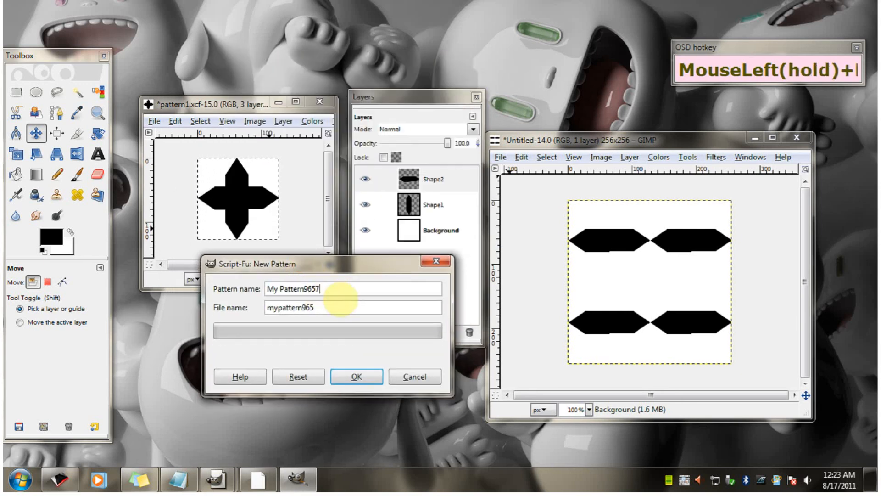
left_click(329, 308)
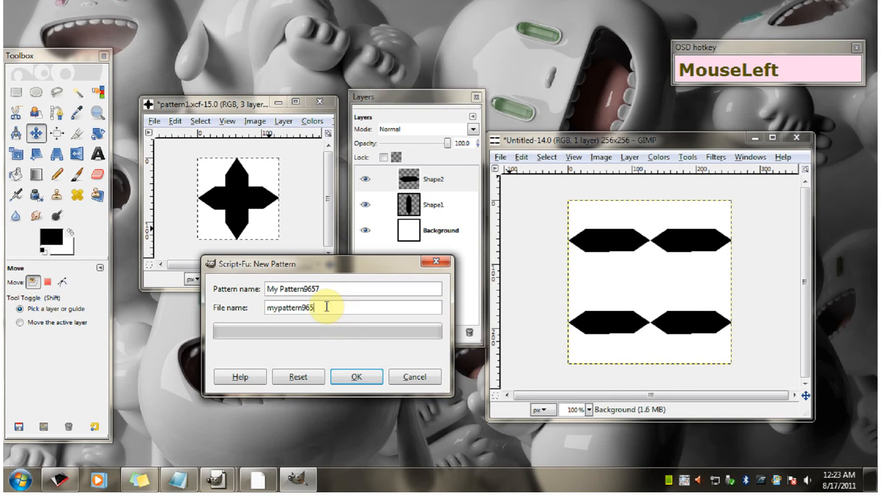
type("7")
left_click(362, 377)
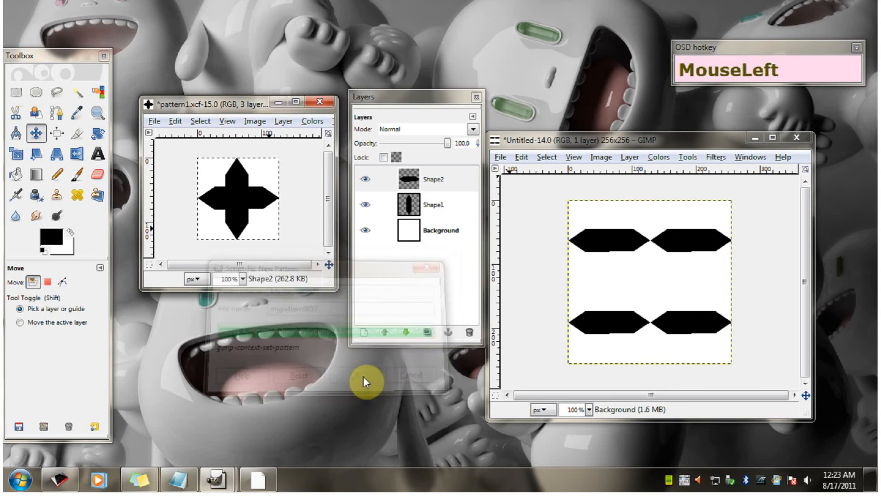
Step: Fill the untitled image's Background with the new pattern
left_click(548, 139)
left_click(501, 158)
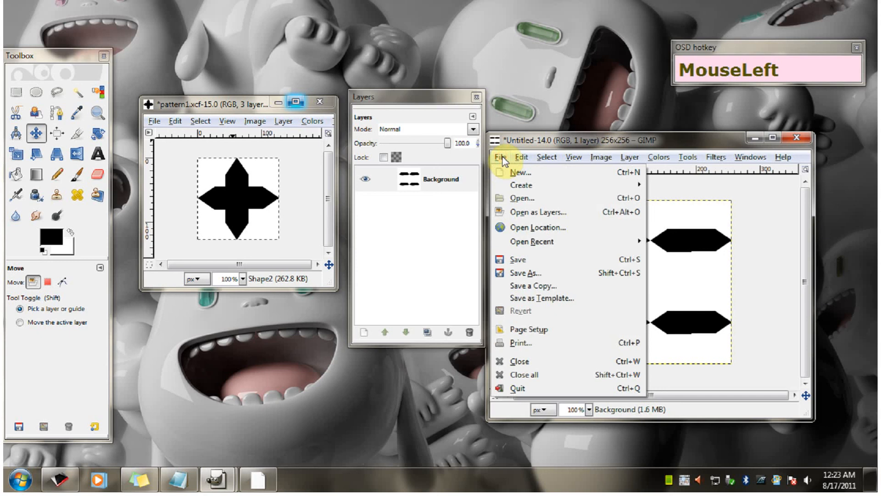
left_click(557, 370)
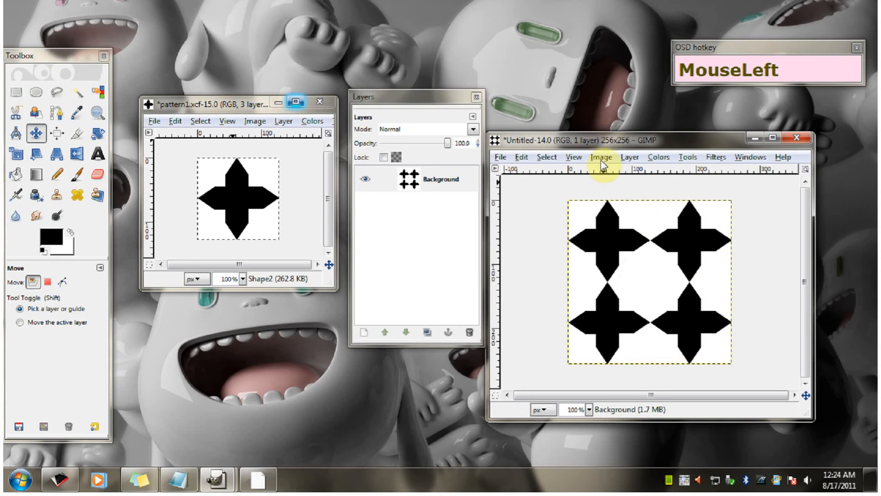
Step: Open the Patterns dialog to examine the newly added patterns, then close it
left_click_drag(595, 137, 585, 118)
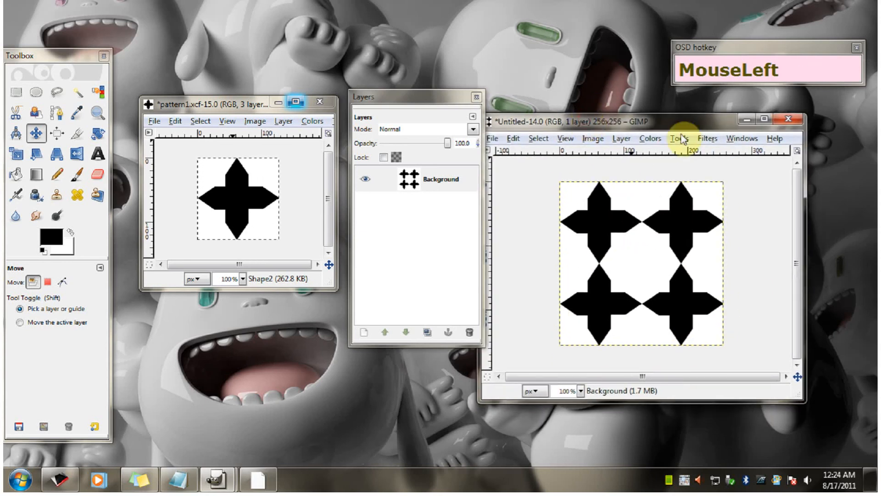
left_click(747, 137)
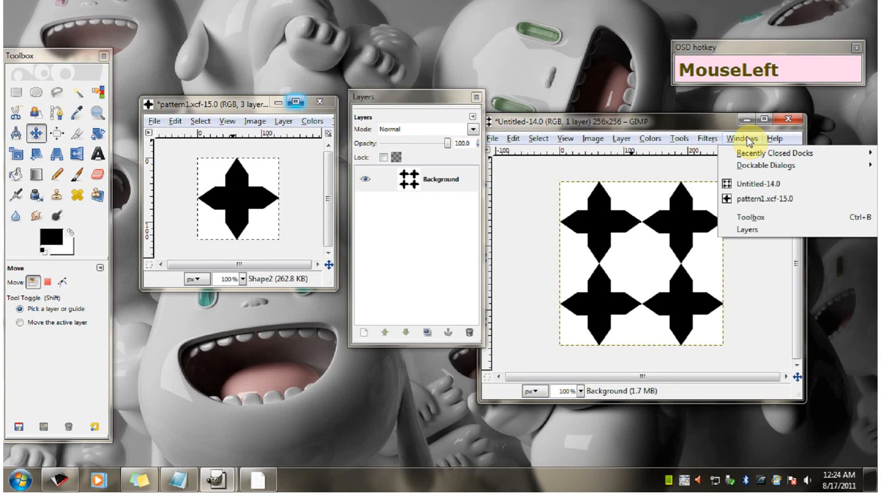
mouse_move(744, 166)
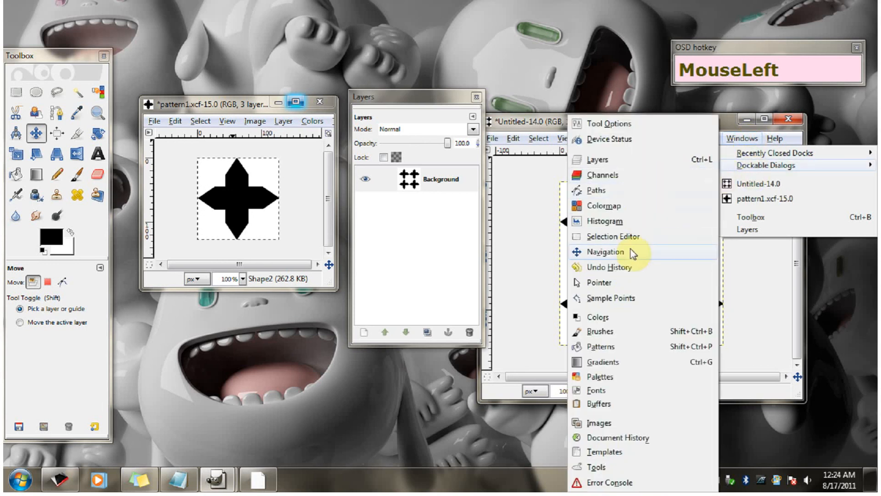
left_click(611, 352)
left_click_drag(594, 263, 430, 103)
left_click_drag(511, 193, 509, 266)
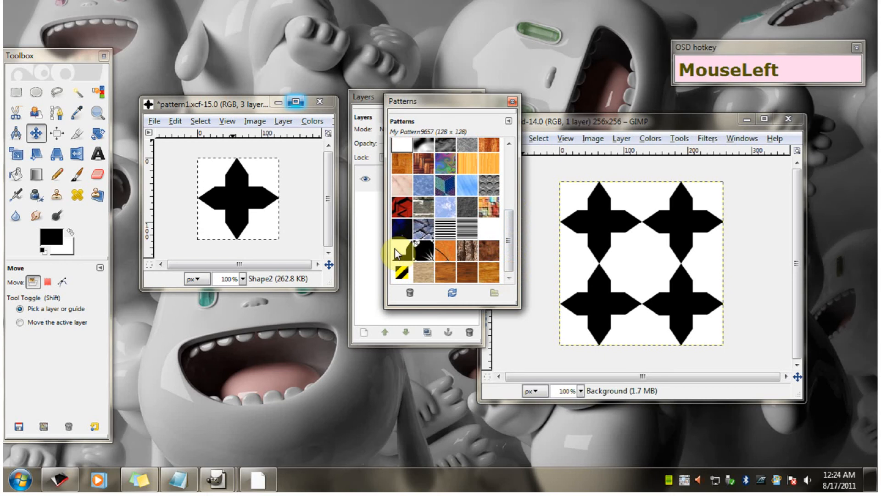
left_click_drag(510, 235, 514, 166)
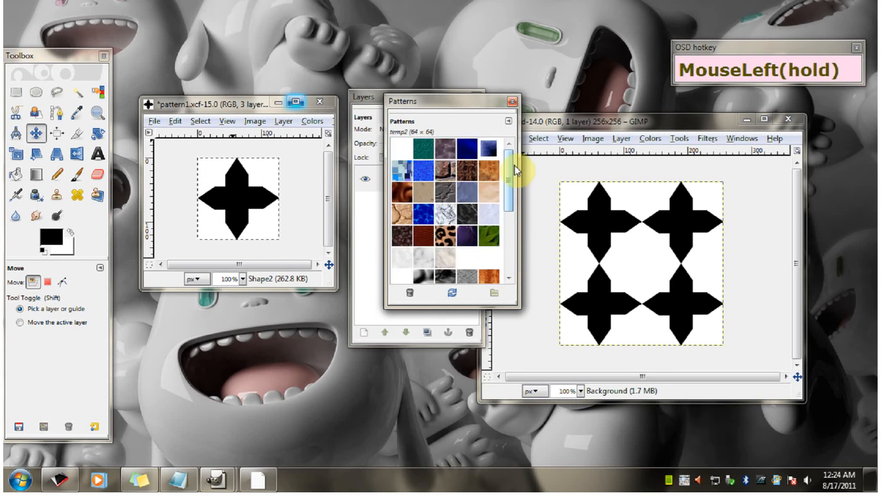
left_click(512, 101)
Step: Close the untitled image without saving changes
left_click(790, 121)
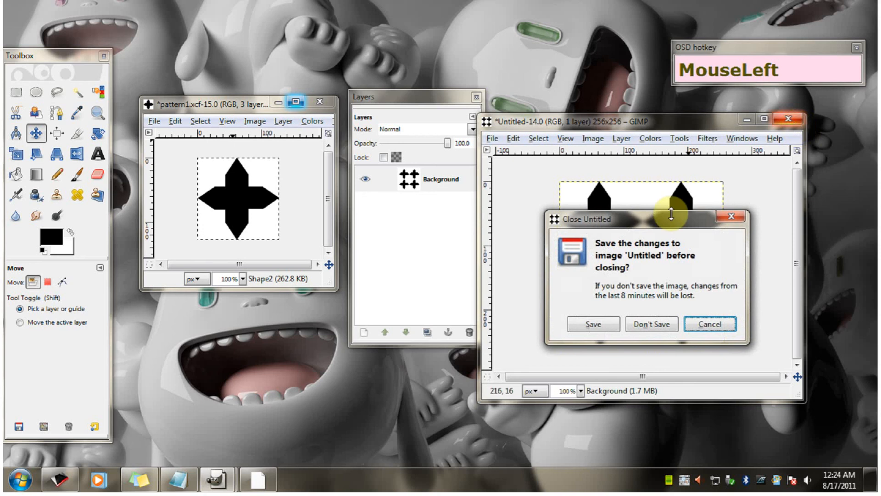
left_click(658, 325)
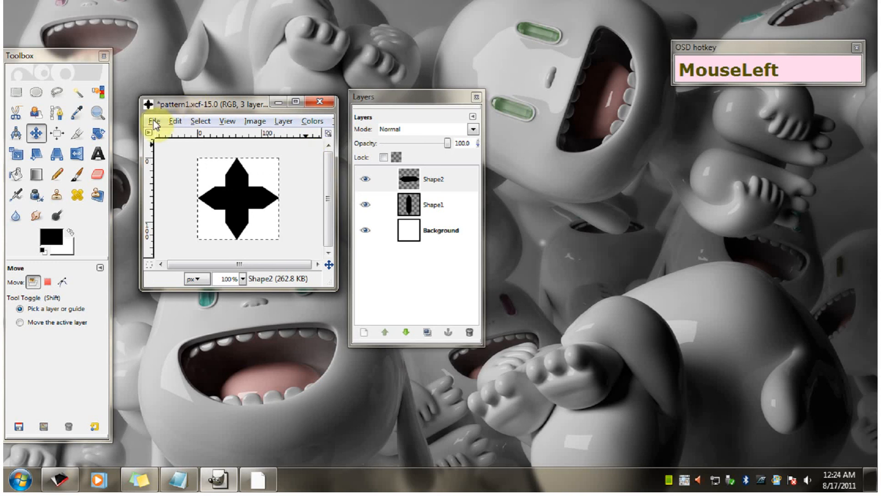
Step: Open pattern2.xcf from the Class 101 Supplies folder
left_click(153, 122)
left_click(163, 163)
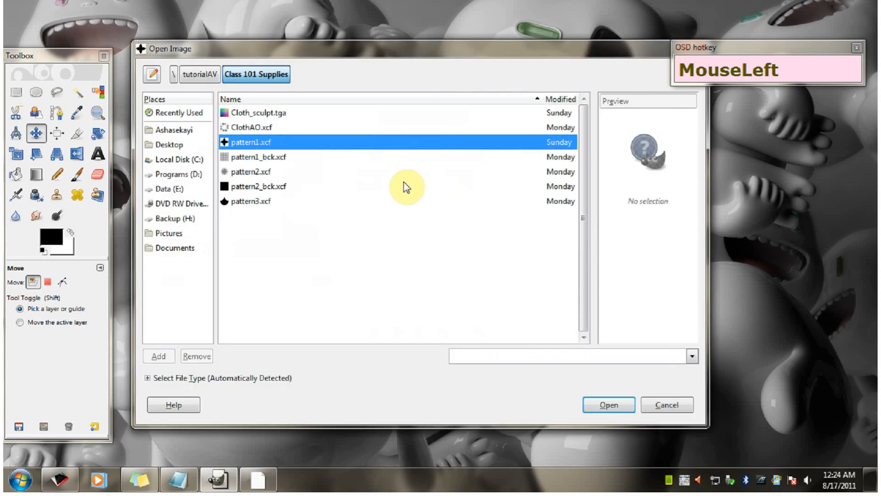
left_click(251, 173)
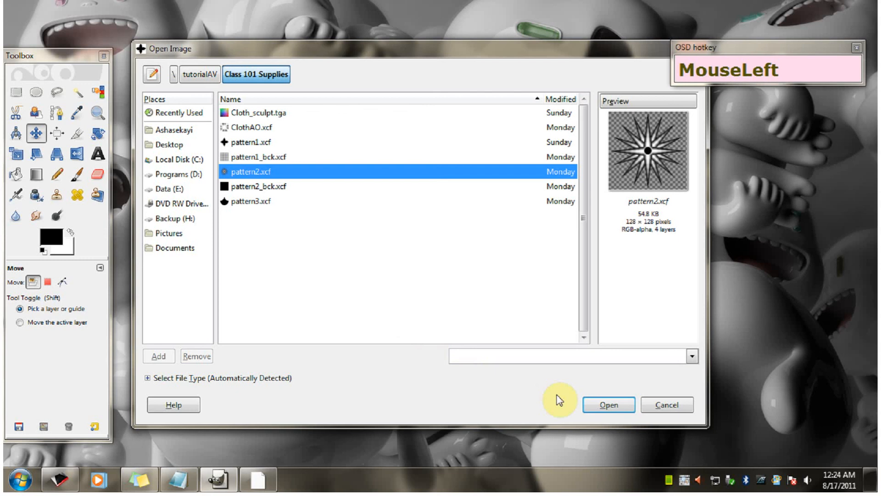
left_click(609, 405)
Step: Close the pattern1 image and move the pattern2 window and Layers dialog into place
left_click(325, 109)
left_click(245, 252)
left_click_drag(394, 95, 577, 120)
left_click_drag(209, 29, 351, 131)
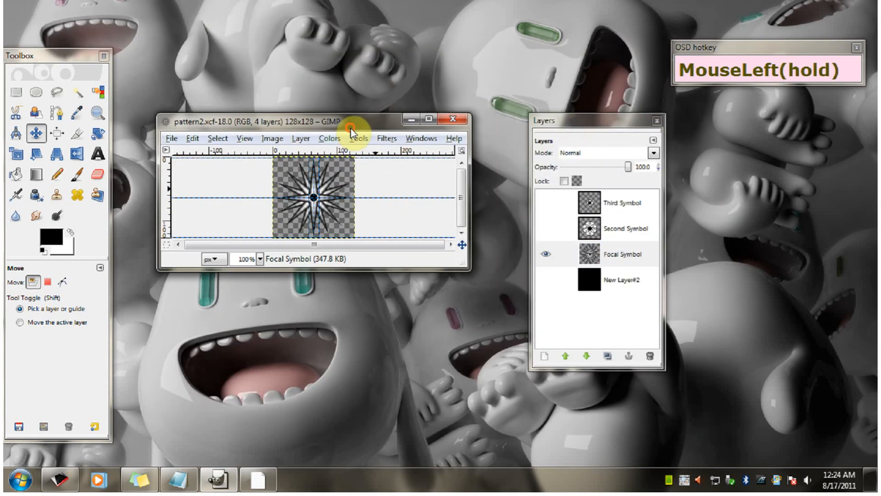
Step: Enlarge the pattern2 window and turn off the display of guides
left_click_drag(466, 265, 428, 374)
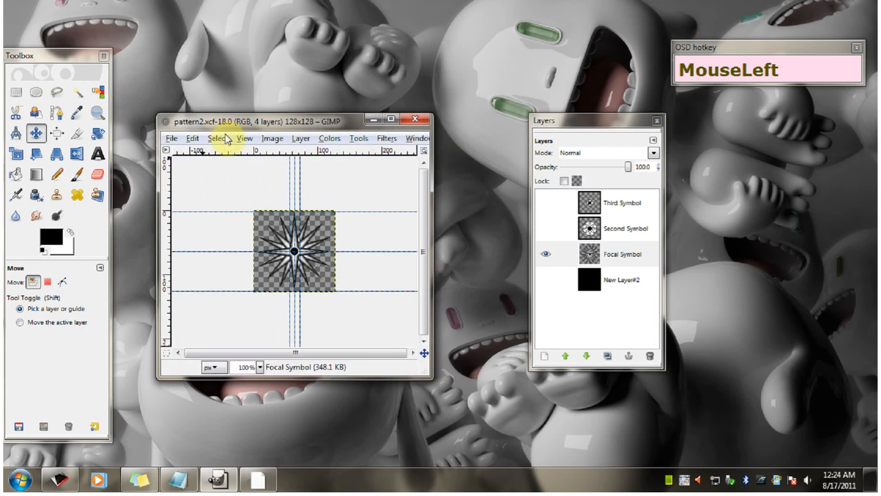
left_click(245, 138)
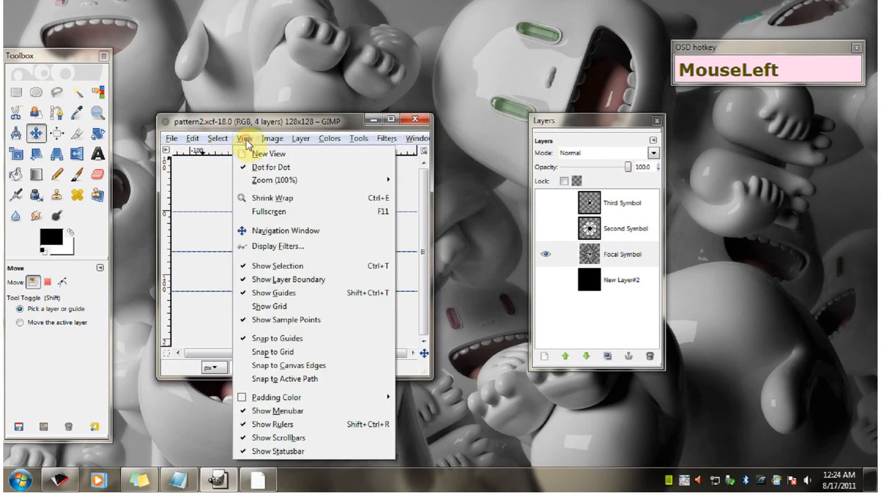
left_click(271, 293)
Step: Resize the pattern2 window slightly and reposition it near the upper left of the screen
left_click_drag(434, 242, 458, 248)
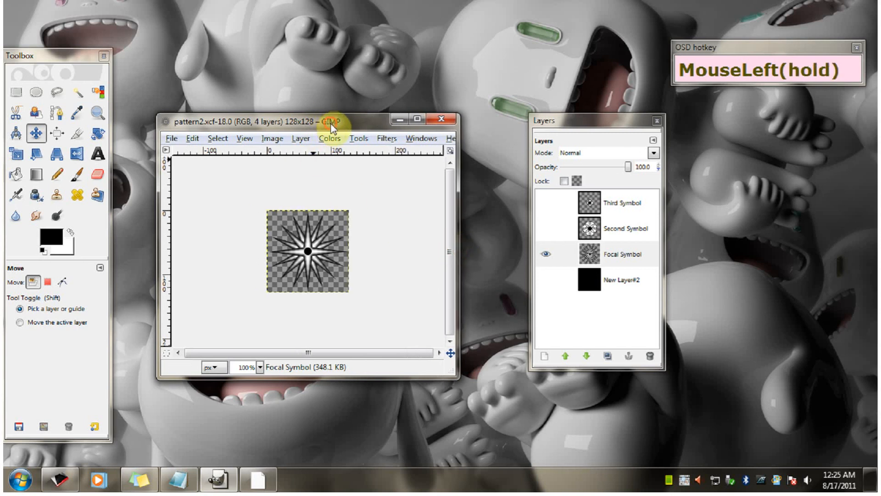
left_click_drag(333, 126, 330, 105)
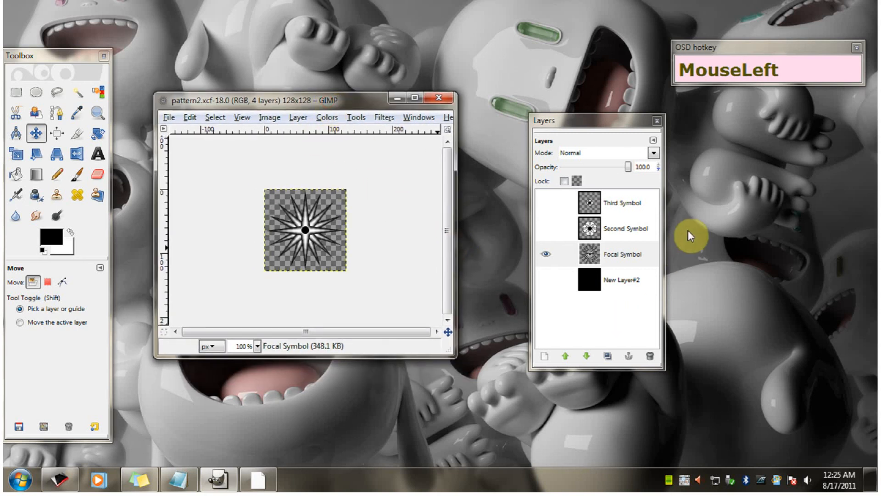
left_click_drag(345, 101, 350, 74)
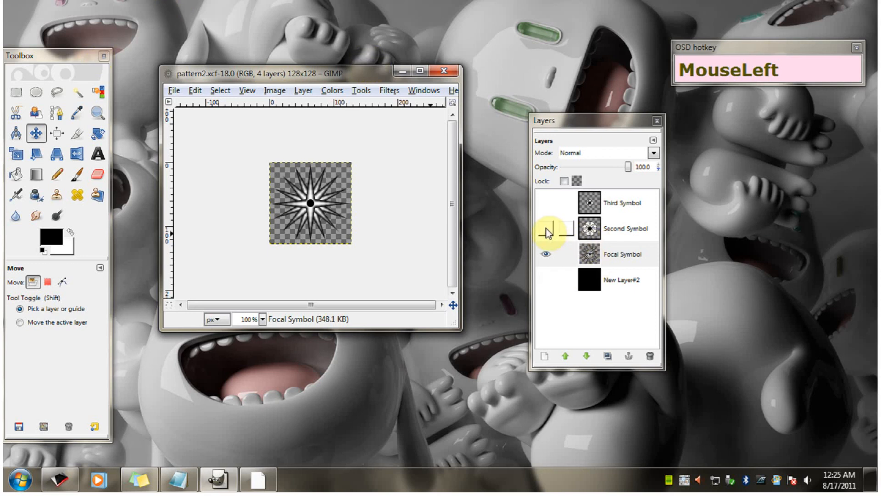
left_click_drag(304, 71, 268, 55)
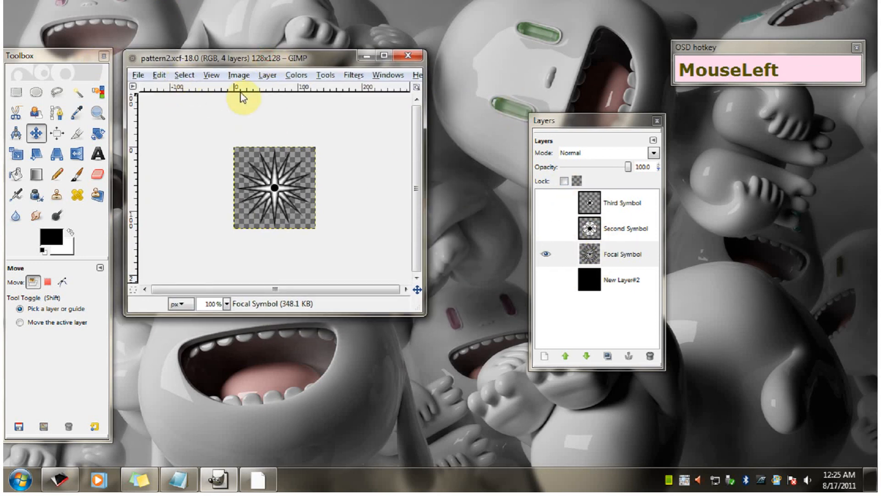
Step: Select the whole Focal Symbol layer of pattern2 and copy it to the clipboard
left_click(183, 75)
left_click(194, 92)
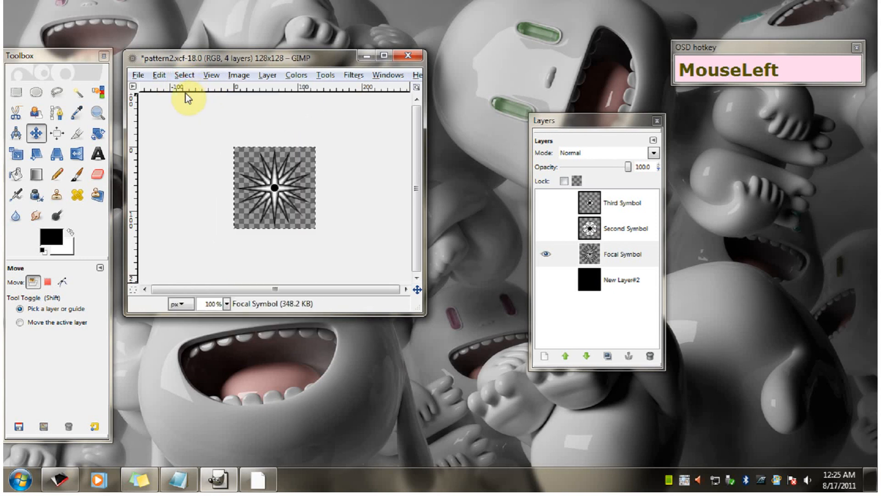
left_click(158, 75)
left_click(185, 166)
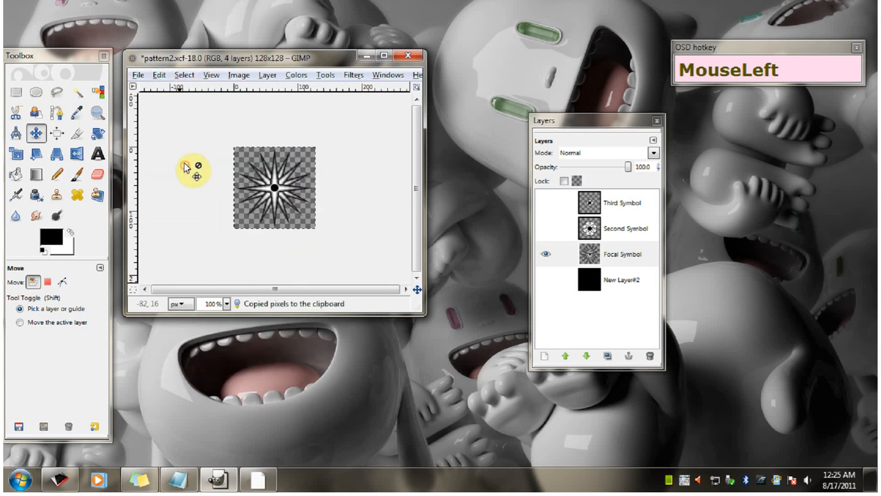
Step: Create a new image 256 × 256 pixels in size
left_click(137, 75)
left_click(150, 89)
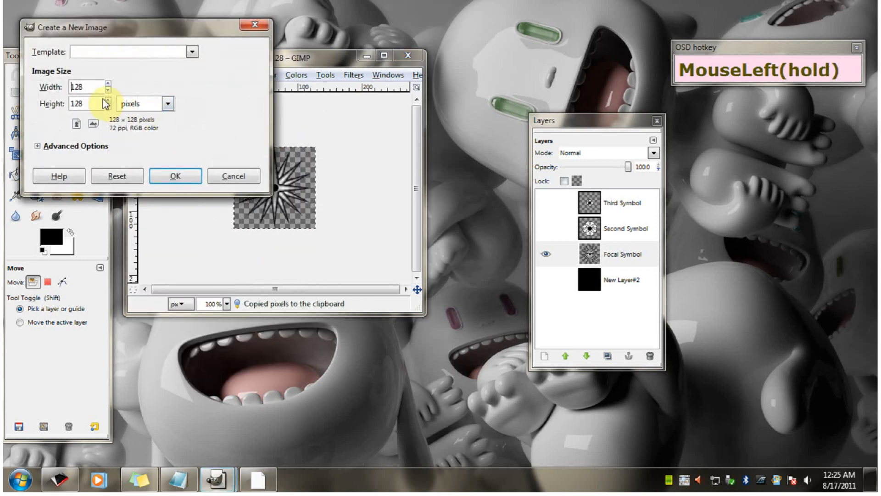
left_click_drag(98, 87, 49, 81)
type("256")
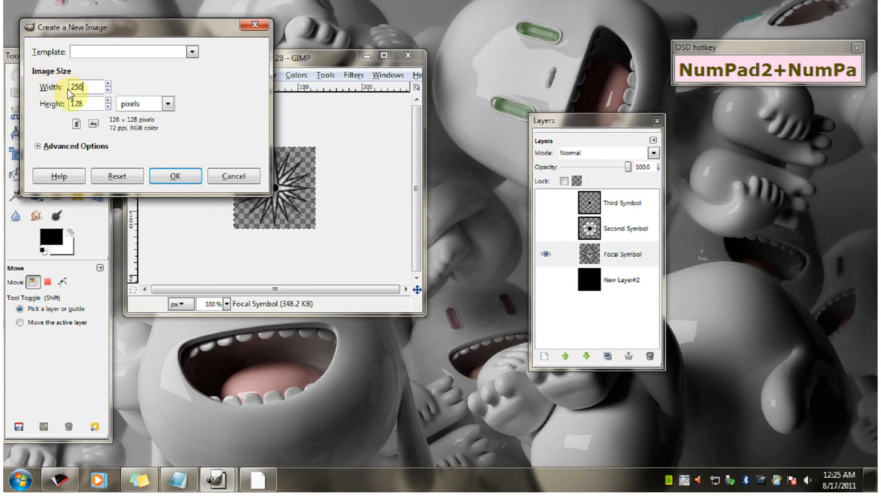
left_click_drag(87, 102, 70, 102)
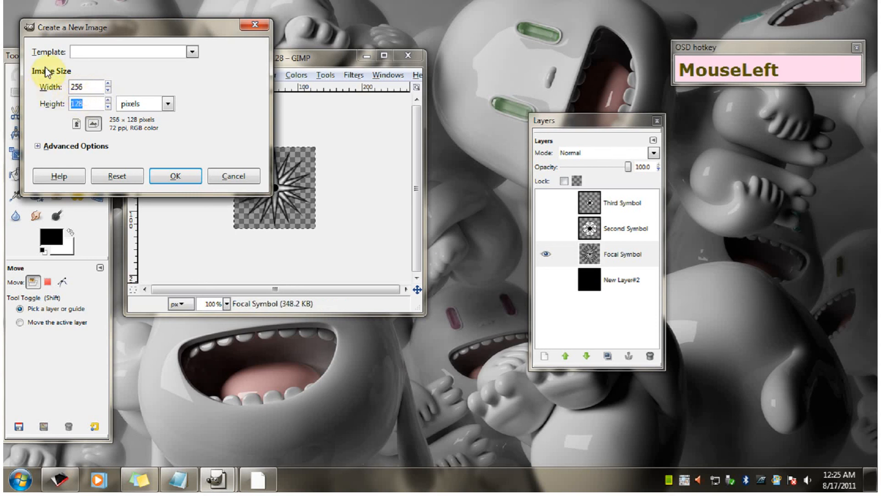
type("256")
left_click(176, 176)
Step: Paste the copied symbol into the new image and turn the floating selection into a new layer
left_click_drag(230, 73, 325, 181)
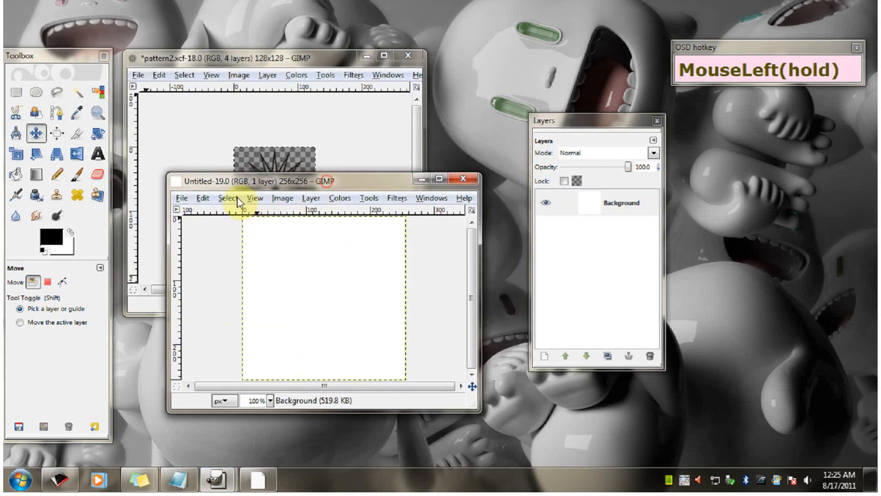
left_click(202, 198)
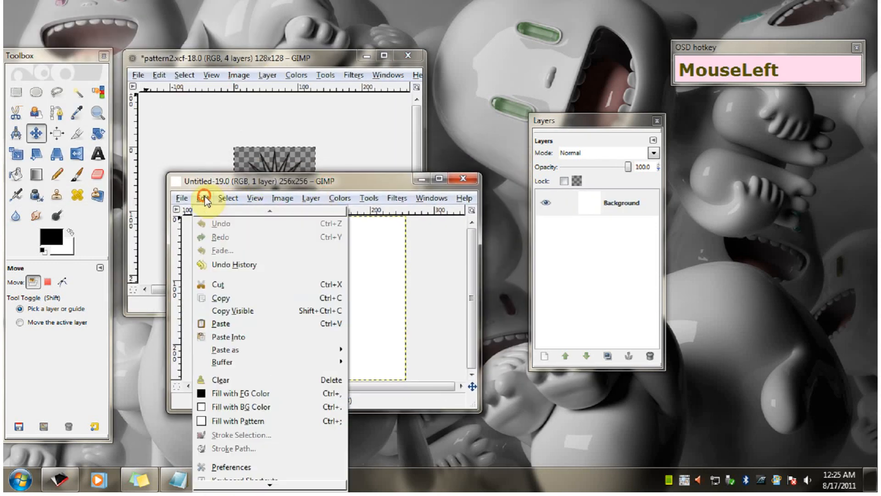
left_click(238, 331)
left_click(593, 232)
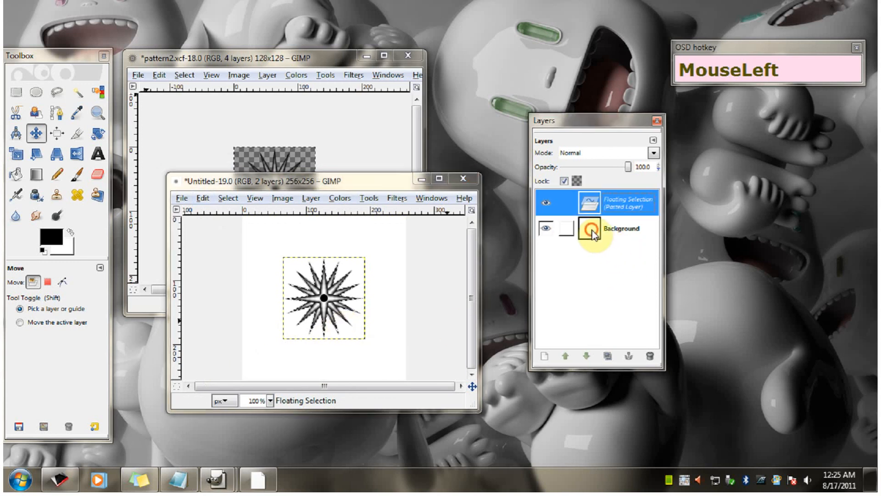
right_click(636, 205)
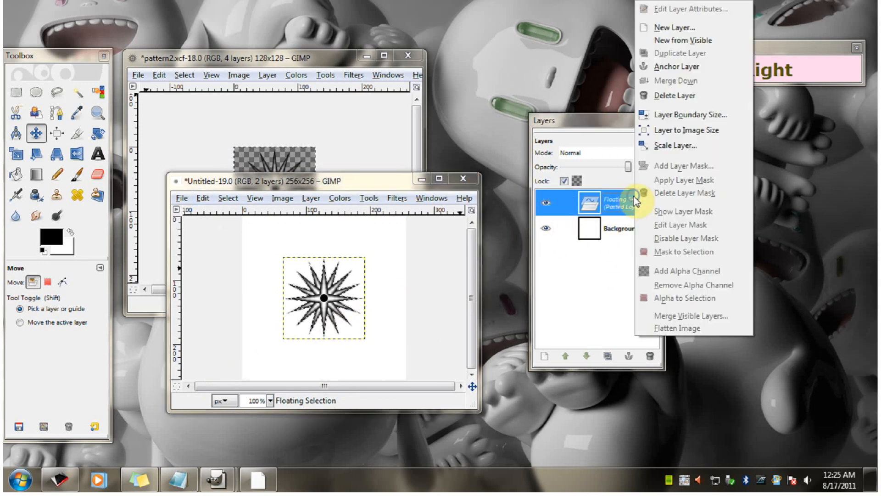
left_click(676, 28)
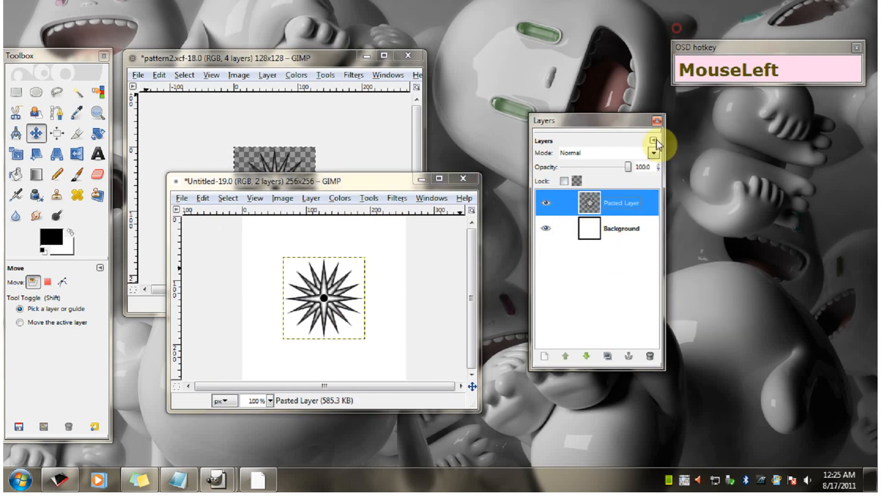
Step: Select the Background layer and fill it with the black foreground color
left_click(597, 229)
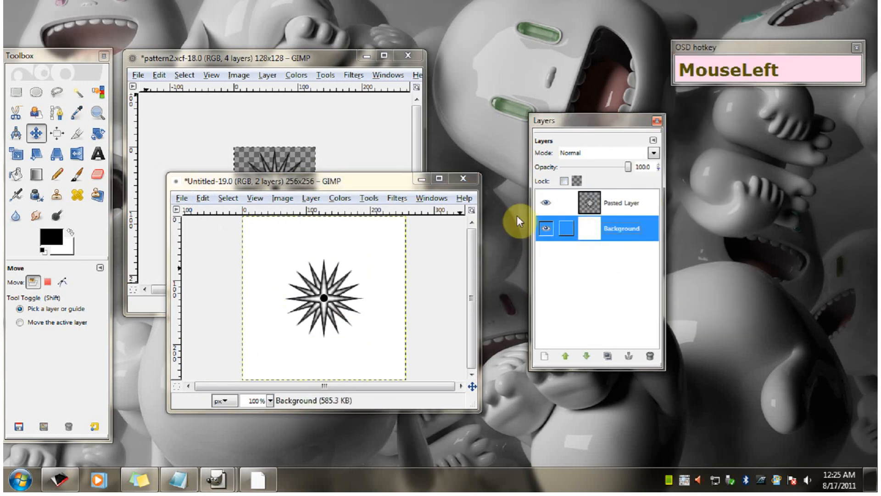
left_click(203, 198)
left_click(244, 399)
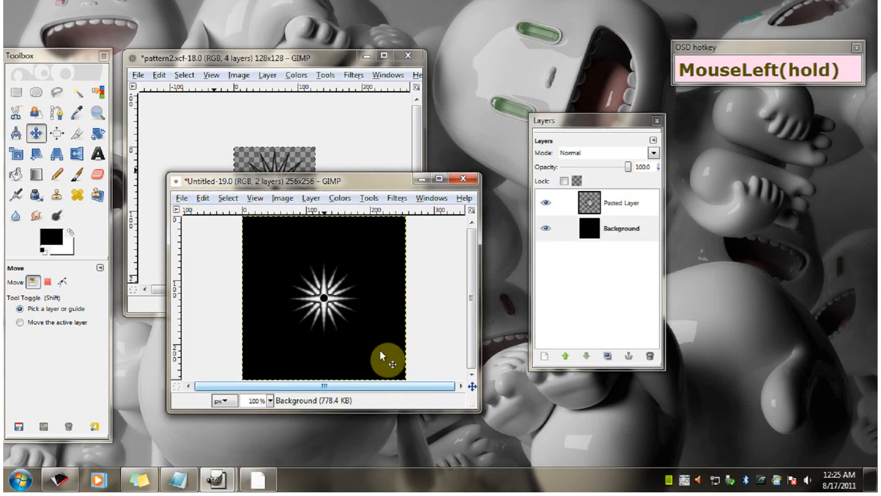
Step: Select the pasted layer and nudge it slightly with the Move tool
left_click_drag(390, 180, 394, 133)
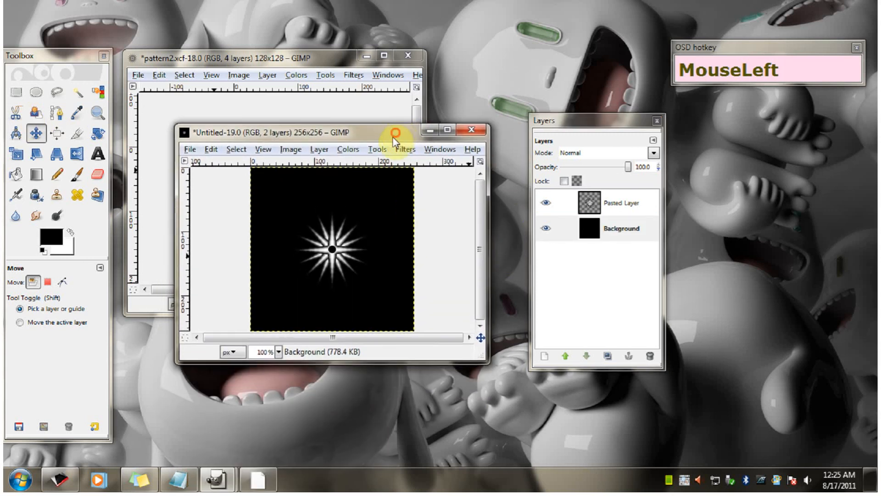
left_click(596, 202)
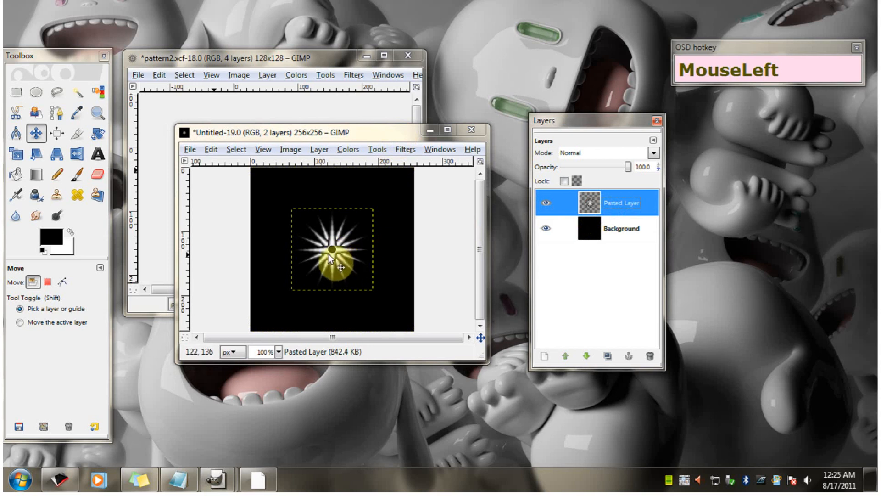
left_click_drag(334, 250, 332, 248)
left_click_drag(357, 134, 352, 129)
left_click(590, 239)
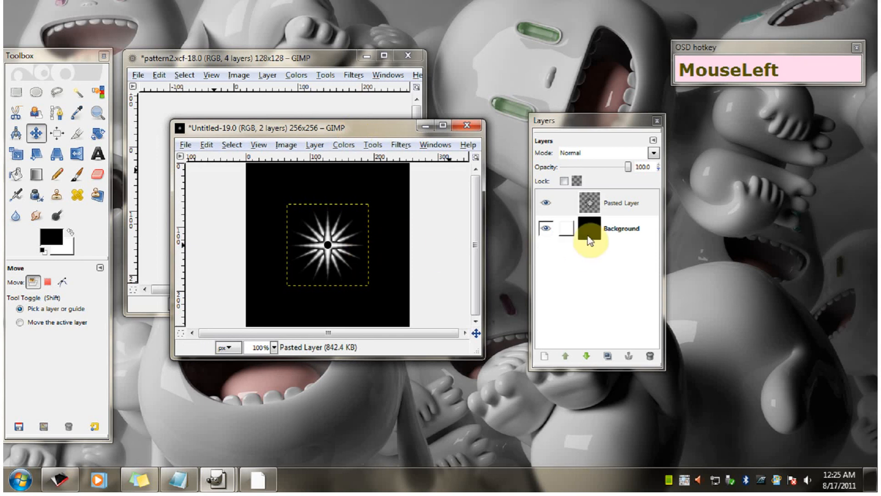
left_click(594, 202)
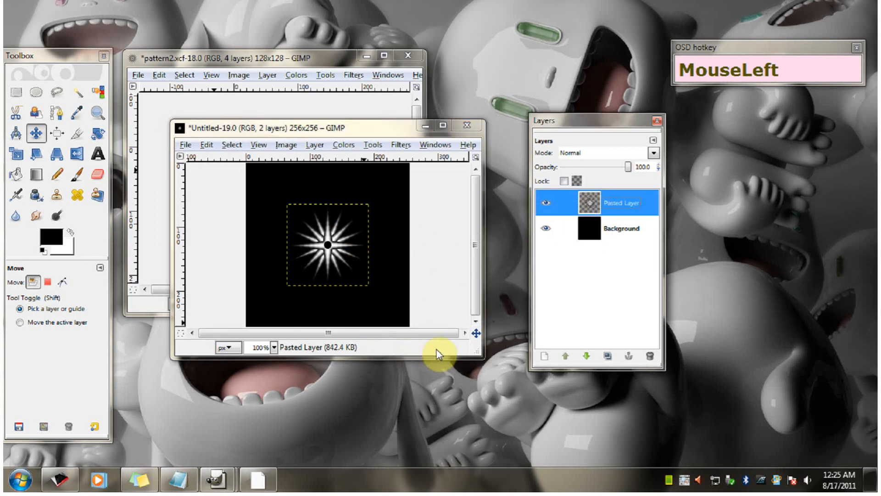
Step: Scale the pasted symbol layer to 200 × 200 pixels
left_click_drag(479, 360, 515, 416)
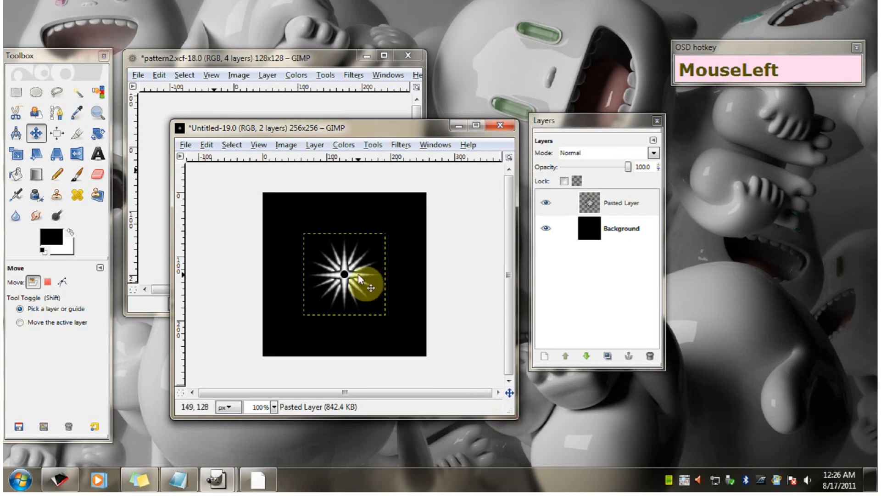
left_click_drag(343, 130, 322, 136)
left_click(293, 151)
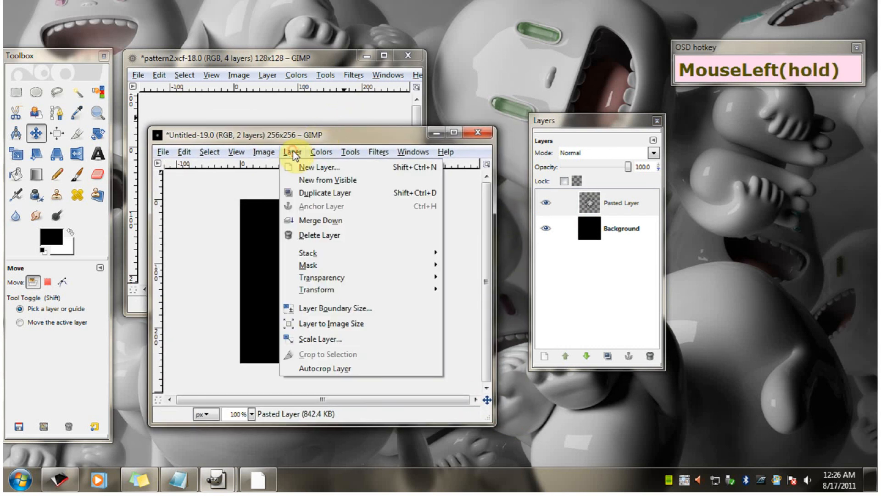
left_click(331, 342)
left_click_drag(213, 93, 423, 167)
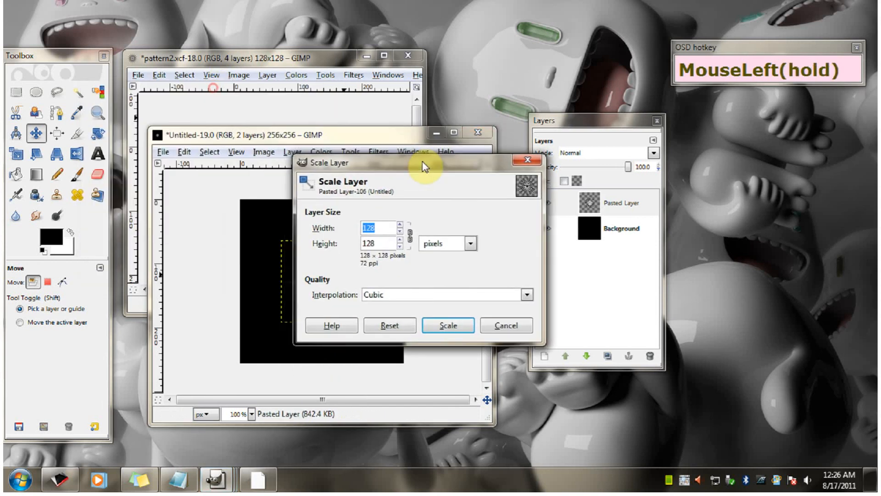
type("200")
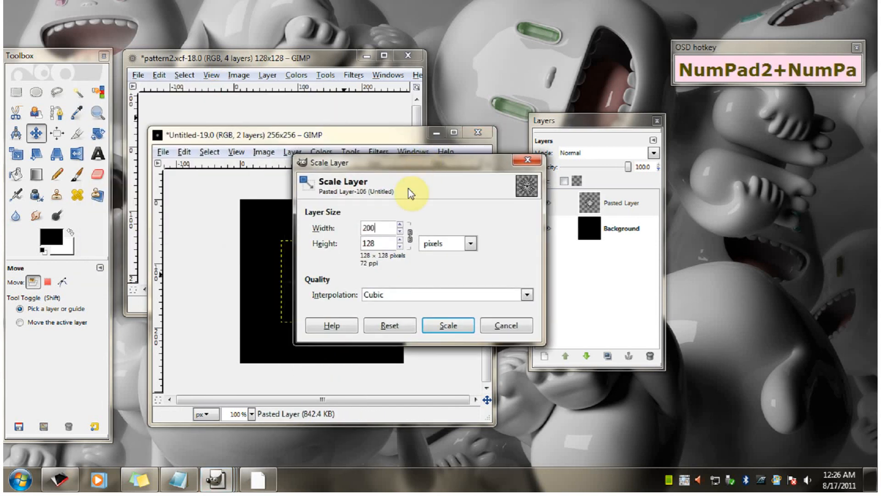
left_click(376, 244)
double_click(377, 243)
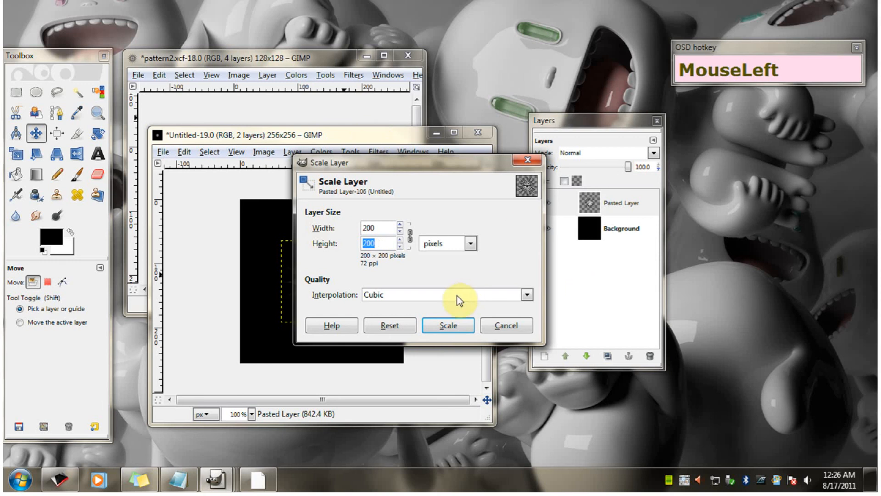
left_click(447, 325)
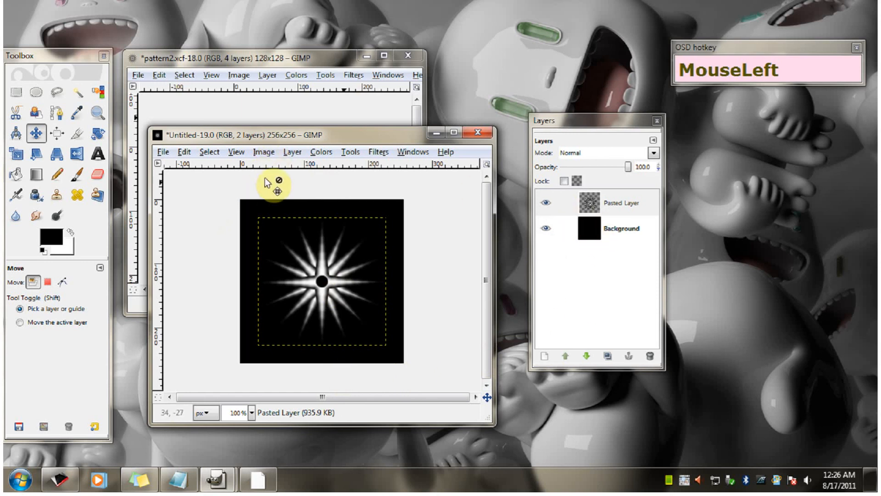
Step: Scale the whole image down to 64 × 64 pixels
left_click(266, 152)
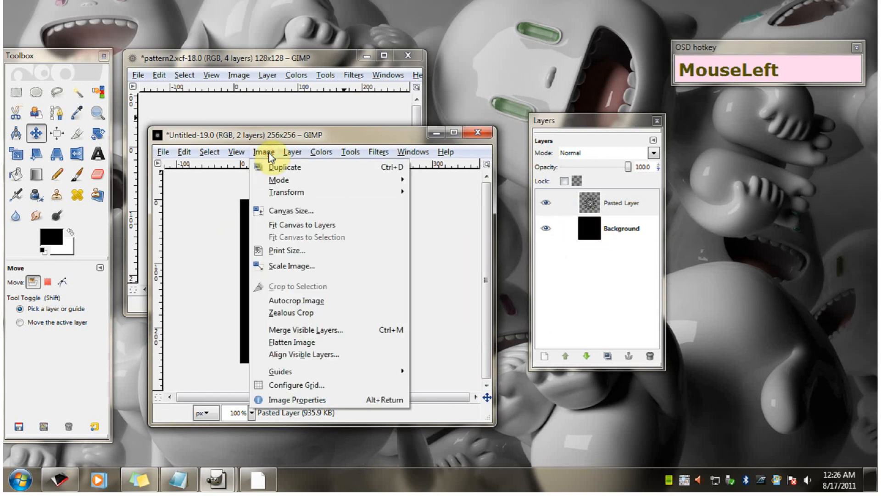
left_click(305, 266)
left_click(190, 169)
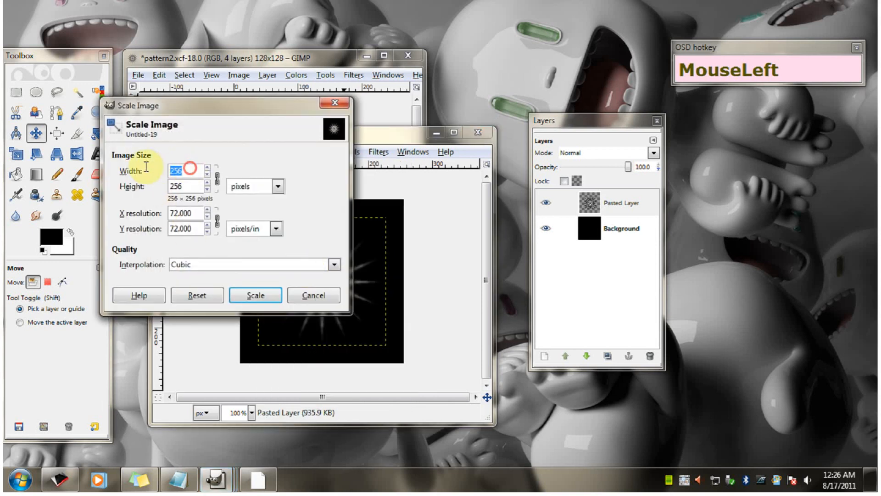
type("64")
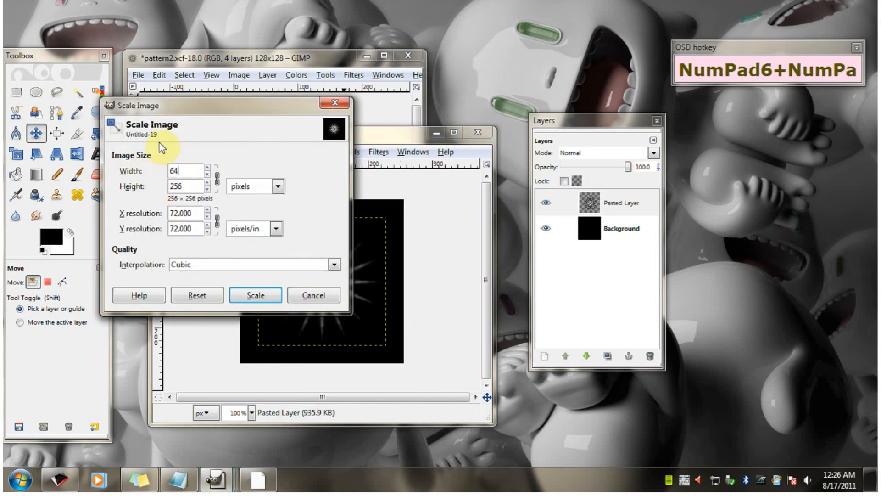
left_click(176, 187)
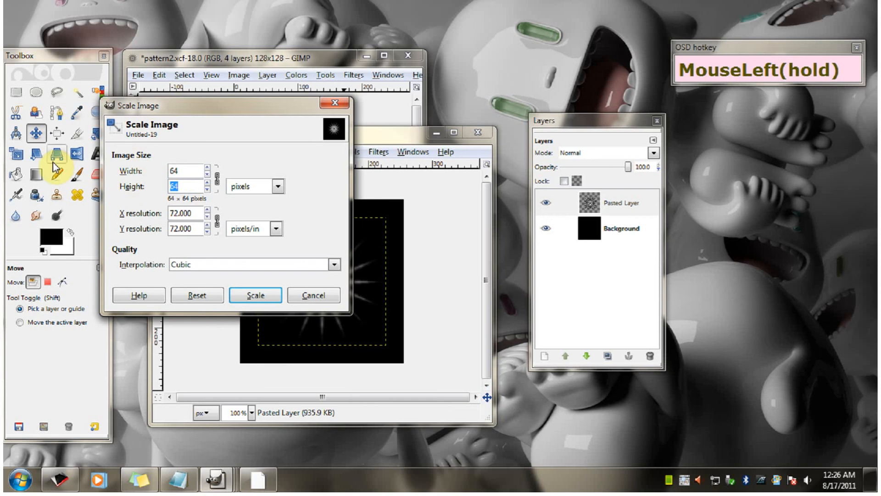
left_click(248, 296)
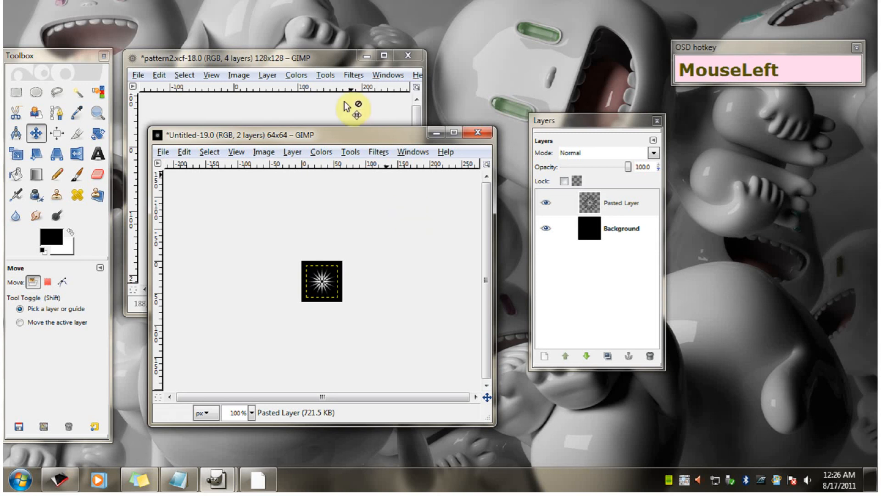
Step: Close the untitled image without saving changes
mouse_move(342, 138)
left_mouse_down()
mouse_move(448, 138)
mouse_move(269, 117)
mouse_move(342, 154)
left_mouse_up()
left_click(475, 150)
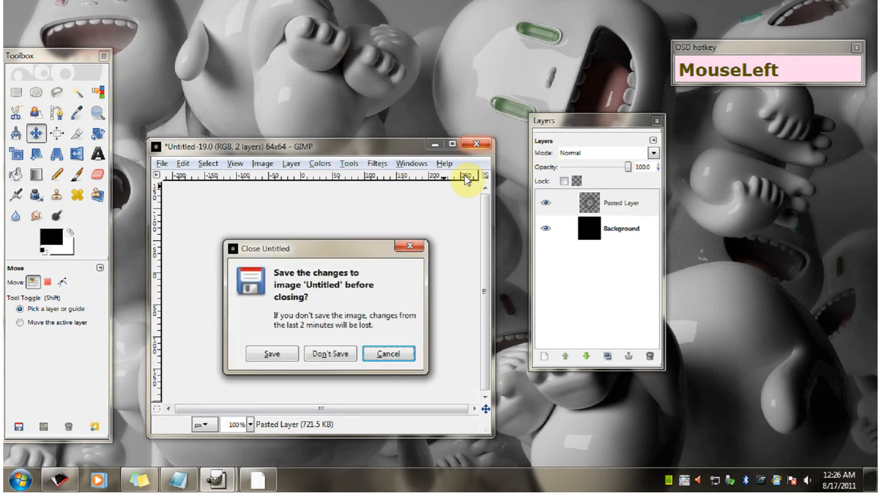
left_click(327, 357)
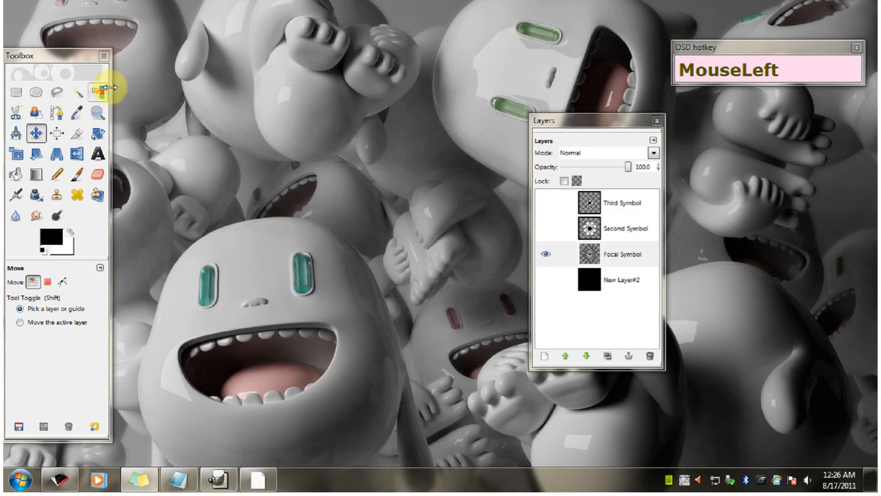
Step: Open pattern1.xcf from the Class 101 Supplies folder
left_click(214, 483)
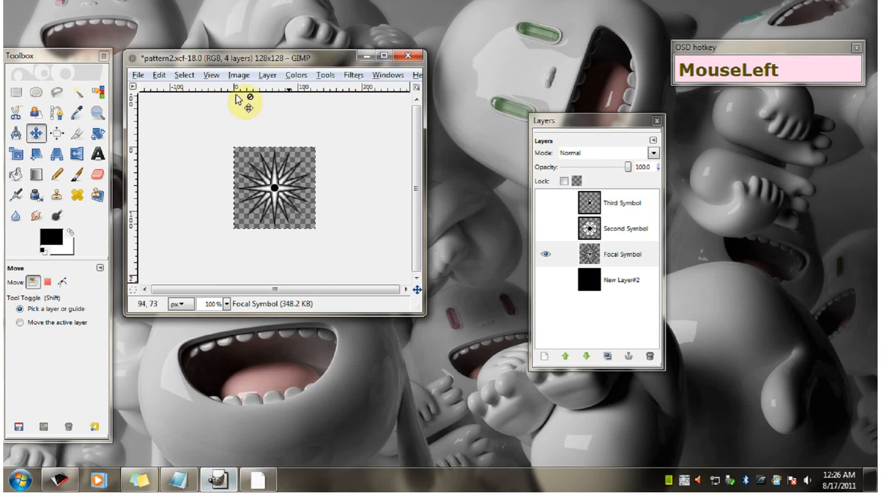
left_click(138, 75)
mouse_move(158, 74)
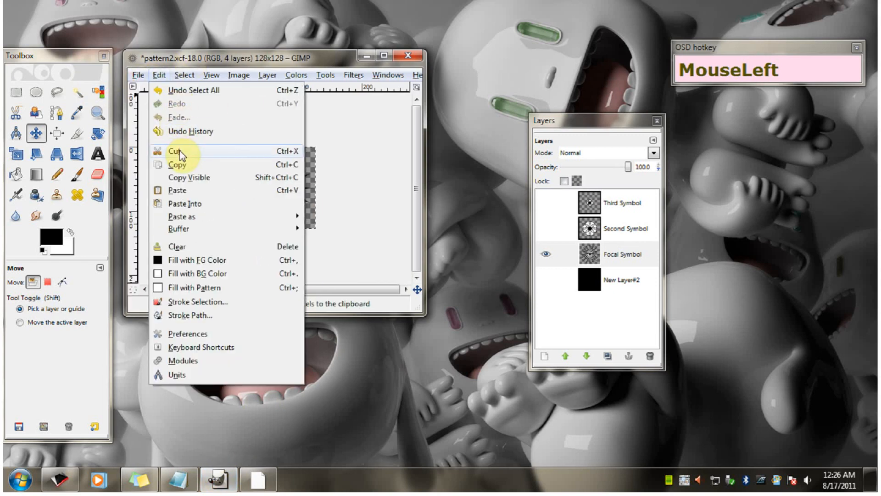
left_click(161, 118)
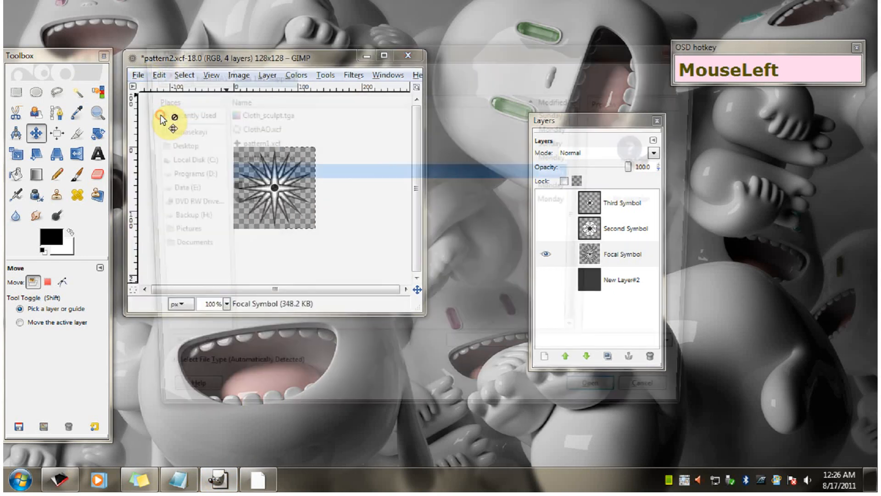
left_click(248, 146)
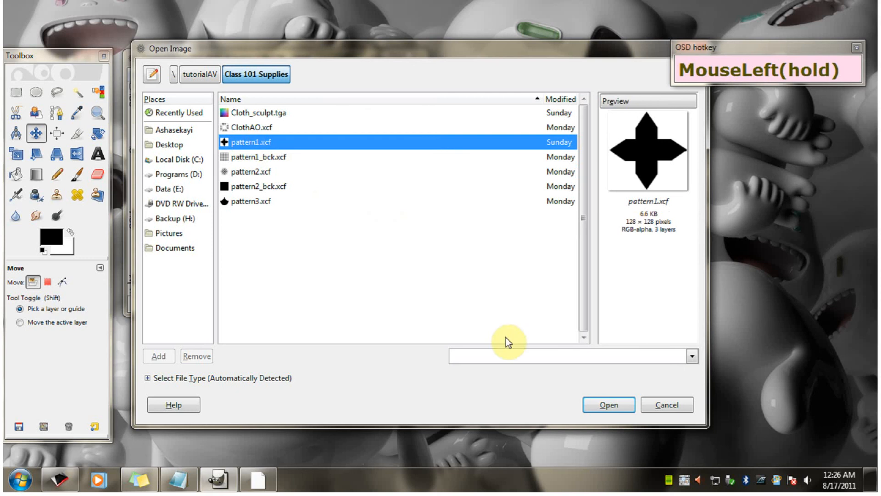
left_click(595, 406)
Step: Reposition and enlarge the pattern1 image window and move the toolbox beside it
left_click(408, 55)
left_click(285, 245)
left_click_drag(188, 25, 319, 99)
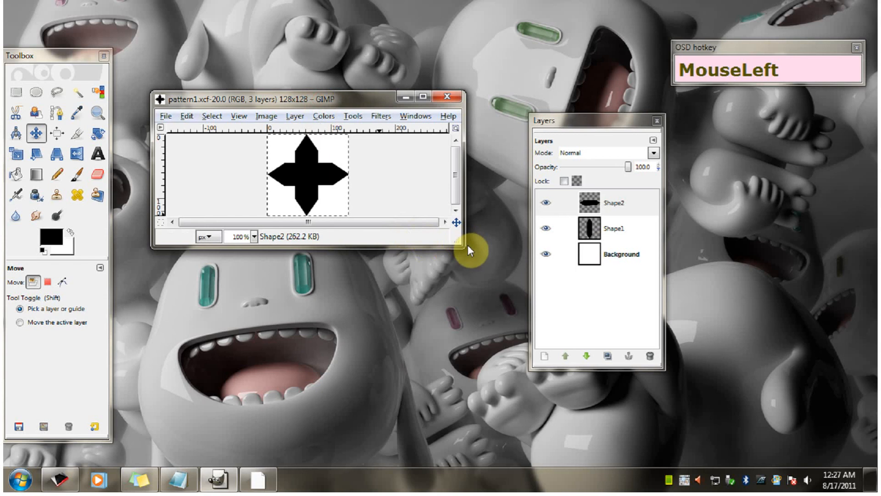
left_click_drag(456, 247, 502, 392)
left_click(214, 115)
left_click(223, 146)
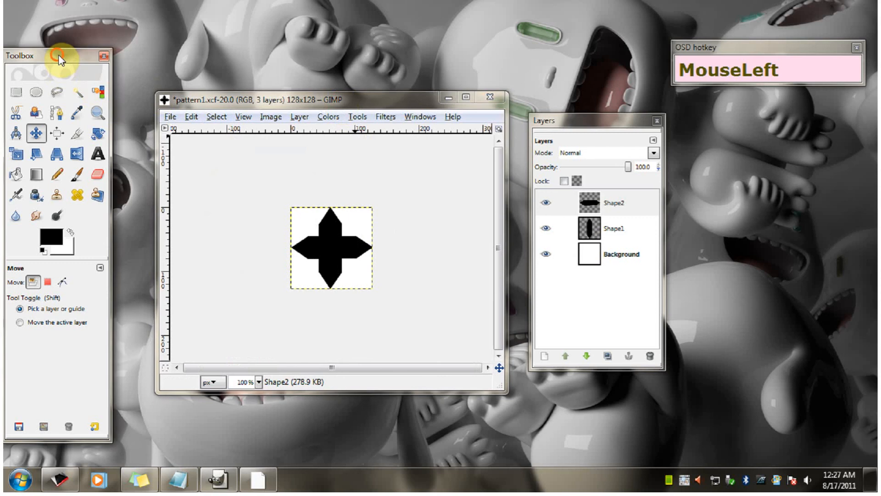
left_click_drag(59, 55, 96, 50)
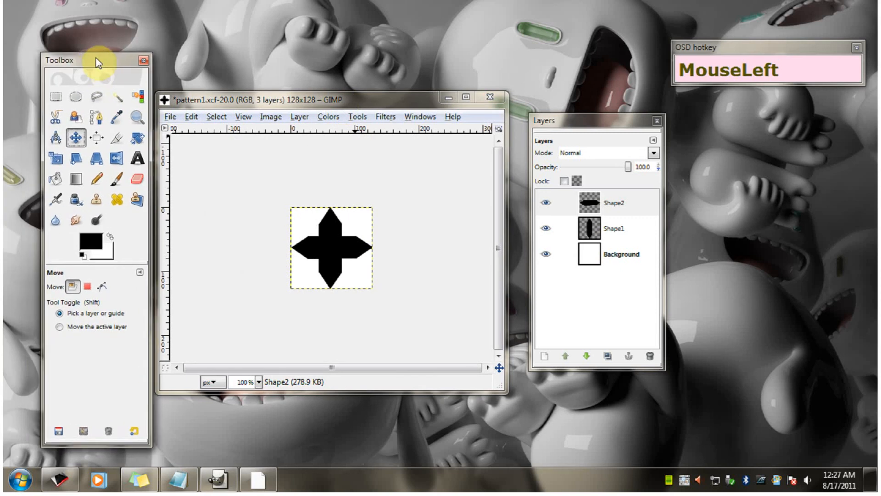
Step: Set the foreground colour to a pink-violet, c75dcb
left_click(88, 233)
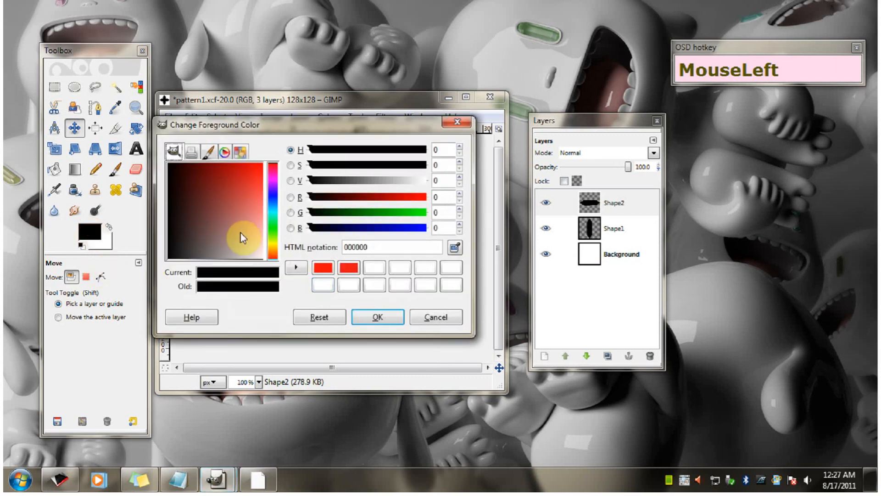
left_click(258, 170)
left_click_drag(220, 185, 243, 207)
left_click(238, 173)
left_click(368, 320)
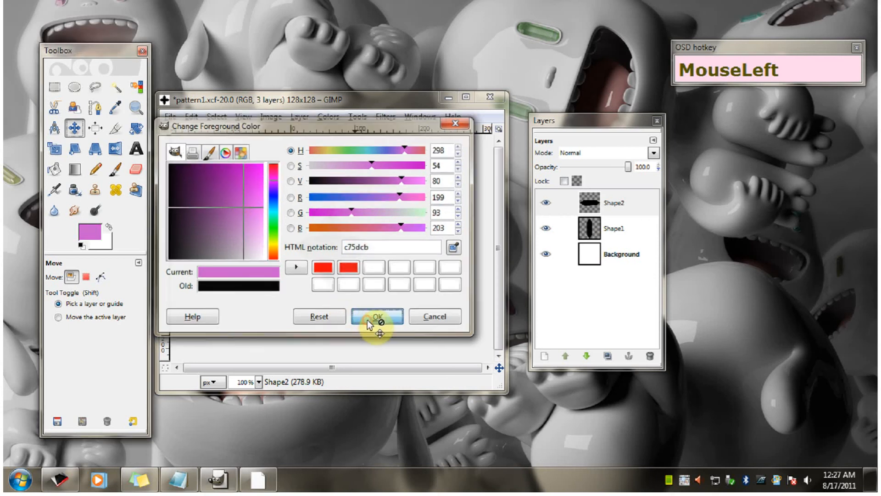
Step: Set the background colour to a dark purple, 2f184b
left_click(109, 244)
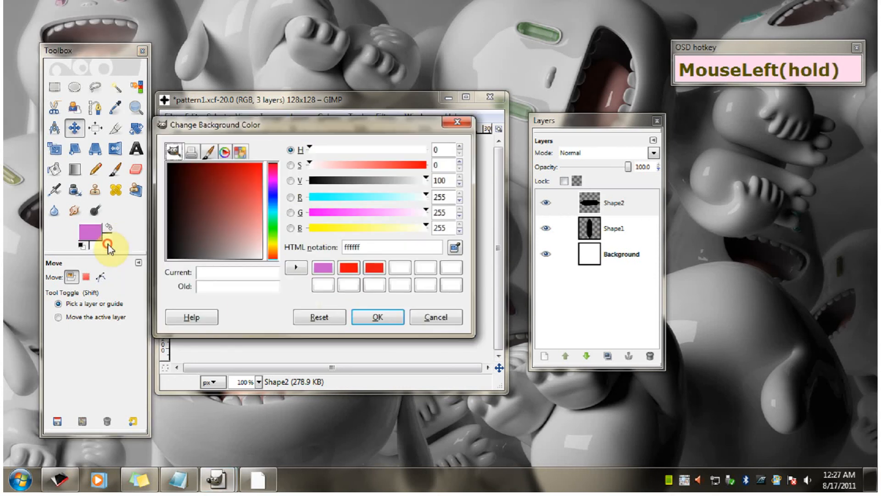
left_click(273, 196)
mouse_move(273, 195)
left_mouse_down()
mouse_move(273, 220)
mouse_move(272, 188)
left_mouse_up()
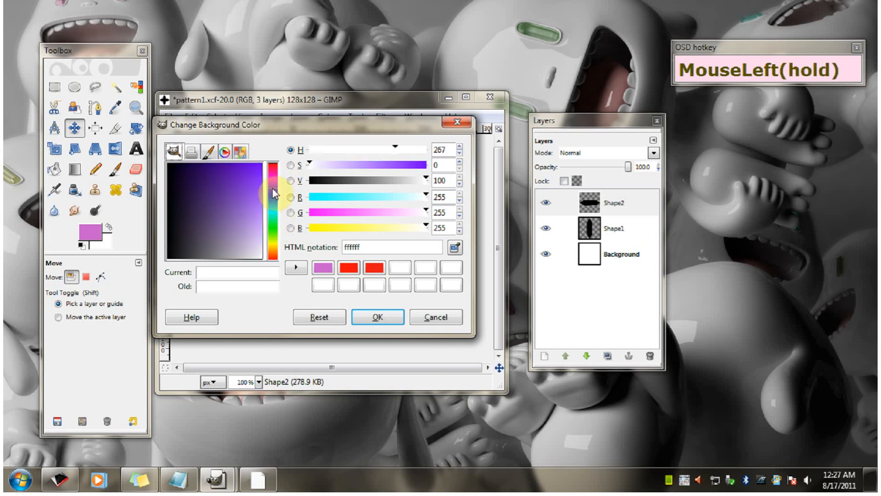
left_click(222, 174)
left_click_drag(221, 174, 196, 193)
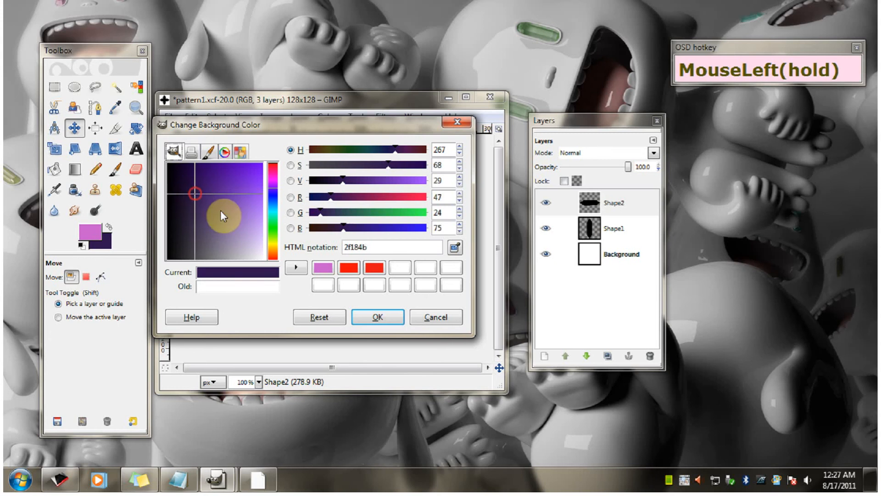
left_click(367, 316)
Step: Fill the Background layer with the foreground colour
left_click_drag(269, 99, 274, 97)
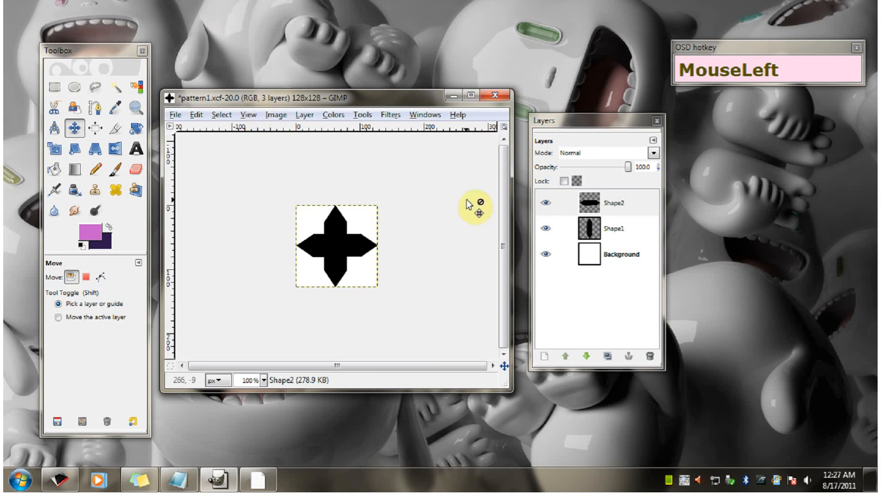
left_click(588, 254)
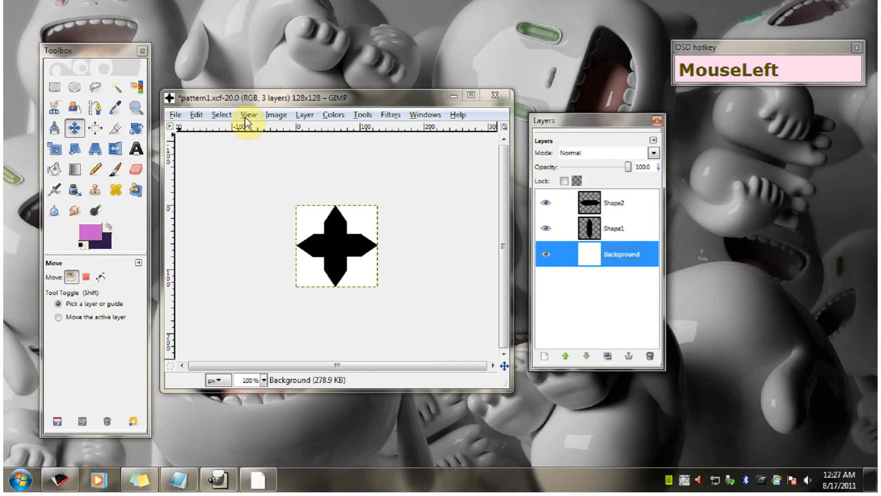
left_click(197, 115)
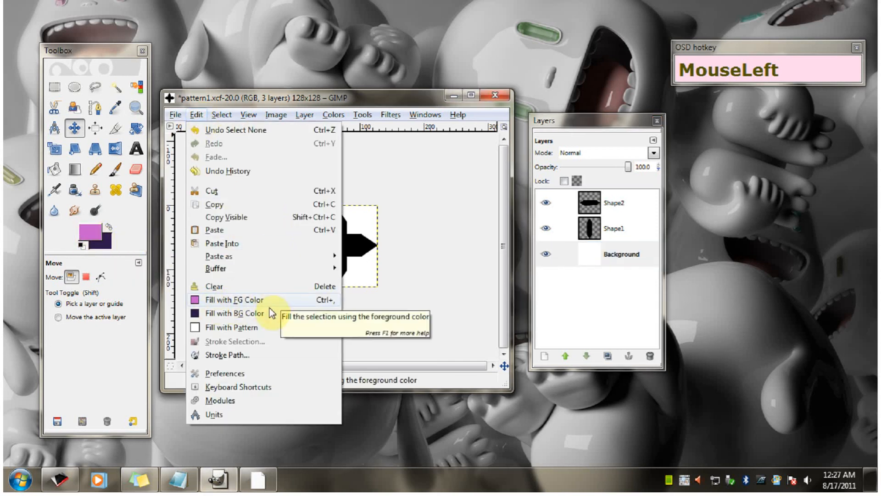
left_click(240, 301)
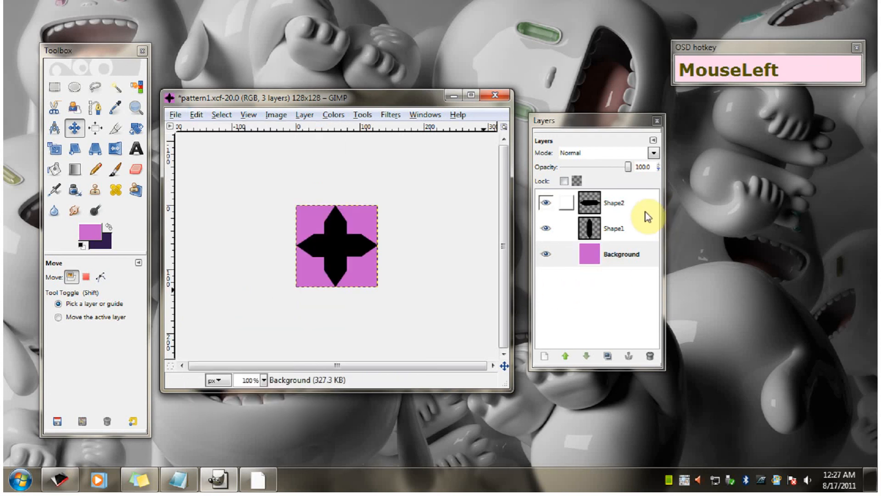
Step: Try filling the Shape2 layer with the background colour, then undo that fill
left_click(592, 208)
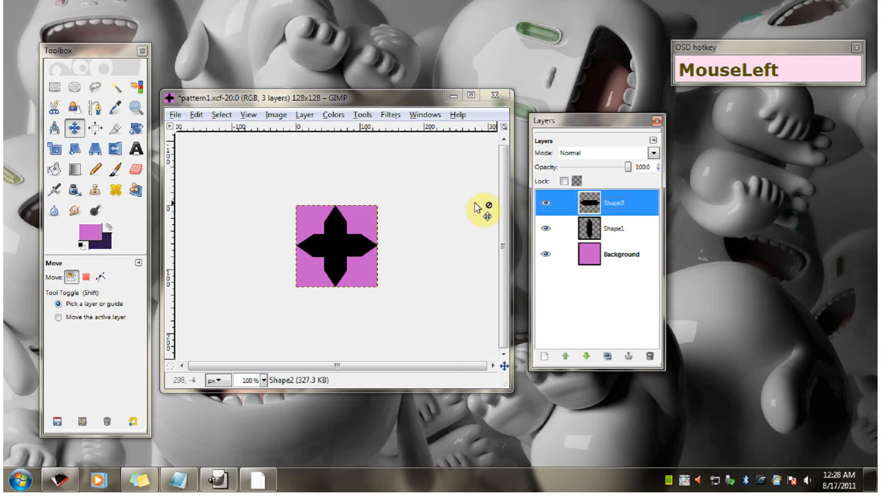
left_click(196, 118)
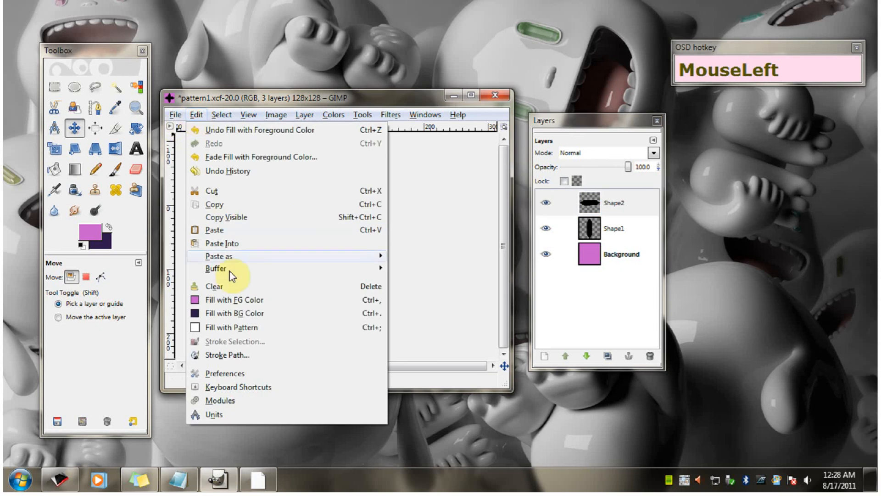
left_click(239, 317)
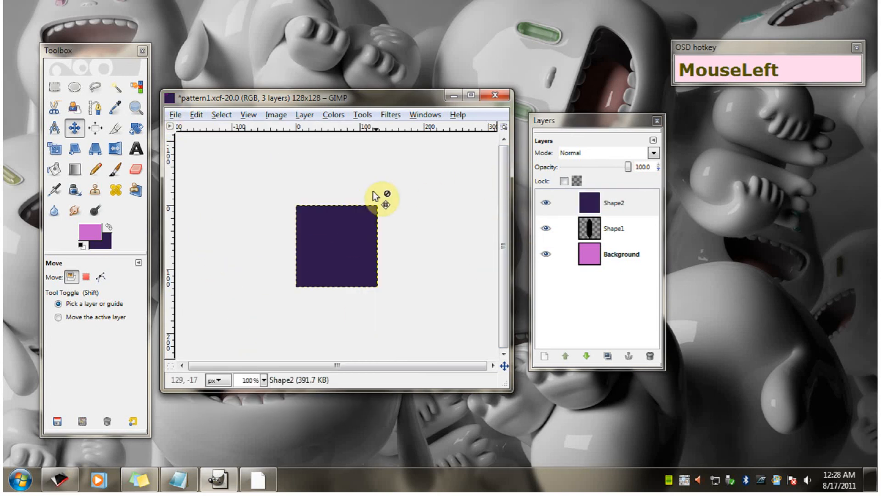
left_click(196, 115)
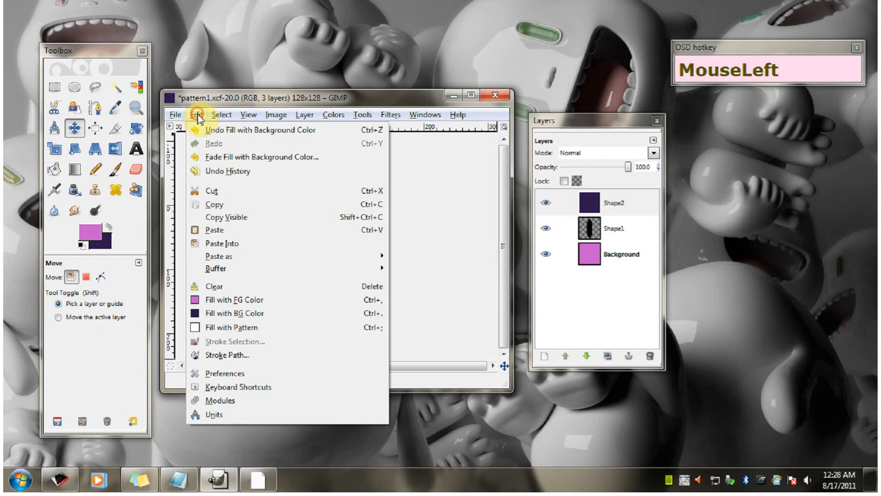
left_click(217, 131)
Step: Lock the Shape2 layer's alpha channel and fill its shape with the background colour
left_click(588, 205)
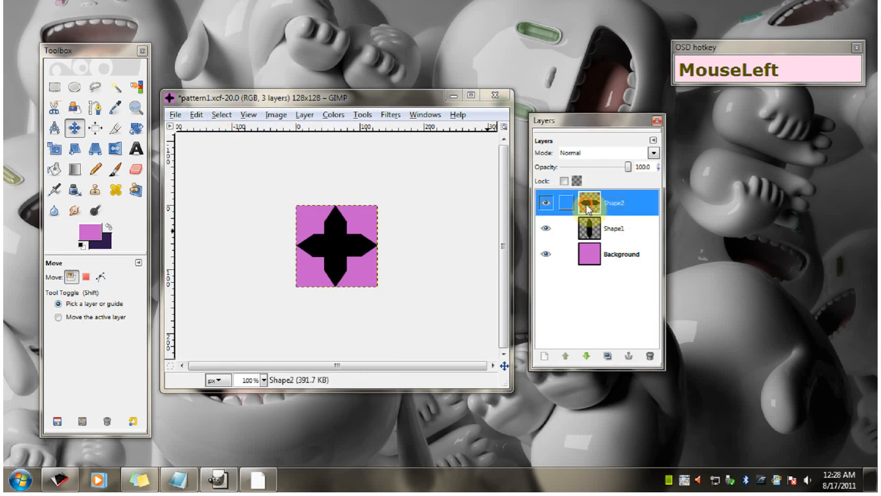
left_click(564, 181)
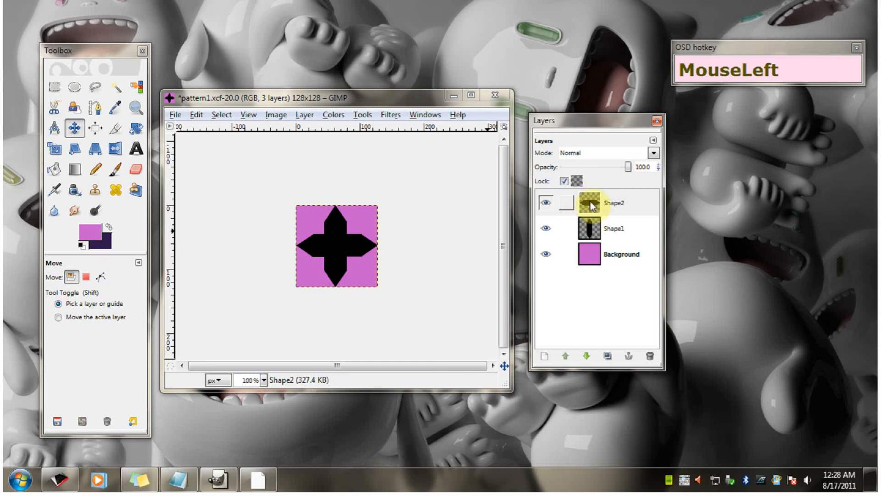
left_click(196, 114)
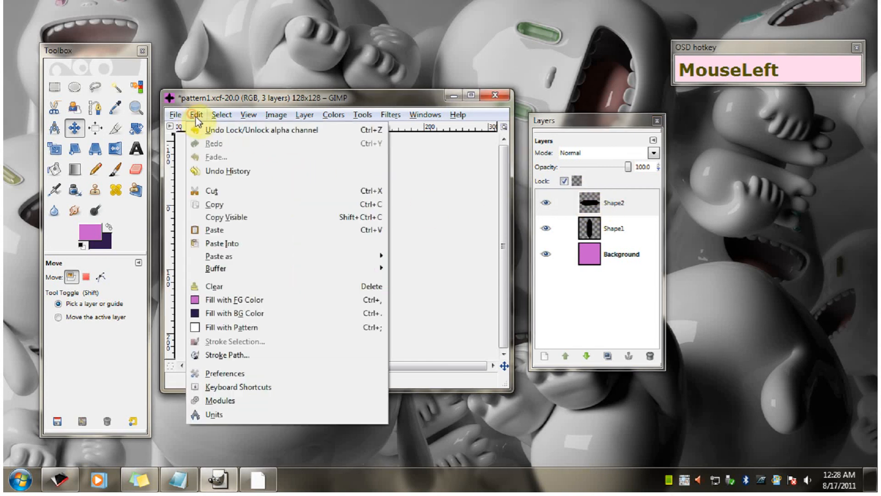
left_click(236, 313)
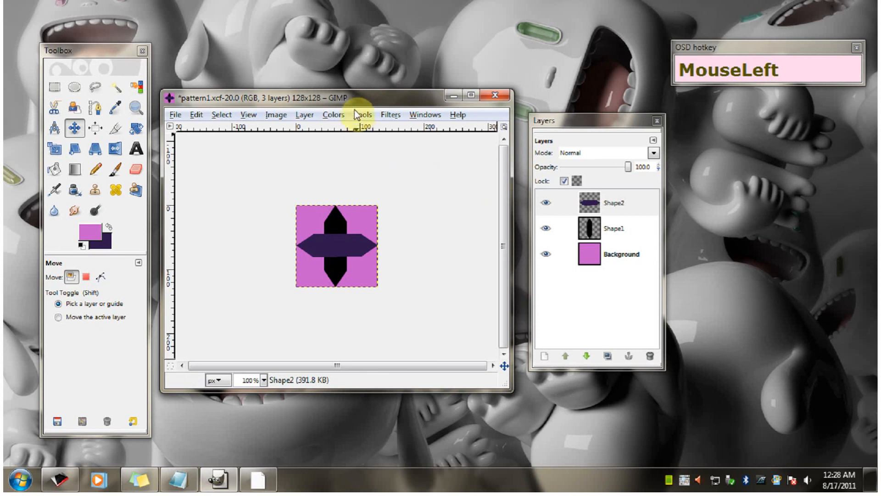
left_click_drag(355, 102, 337, 71)
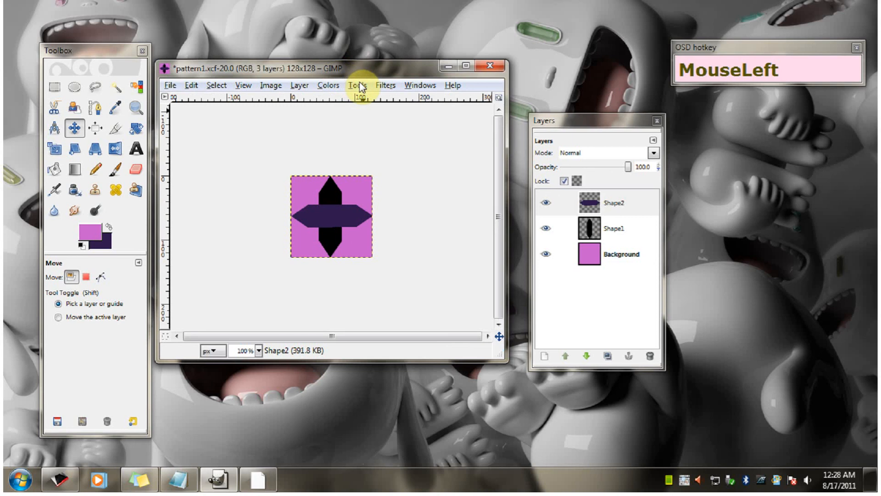